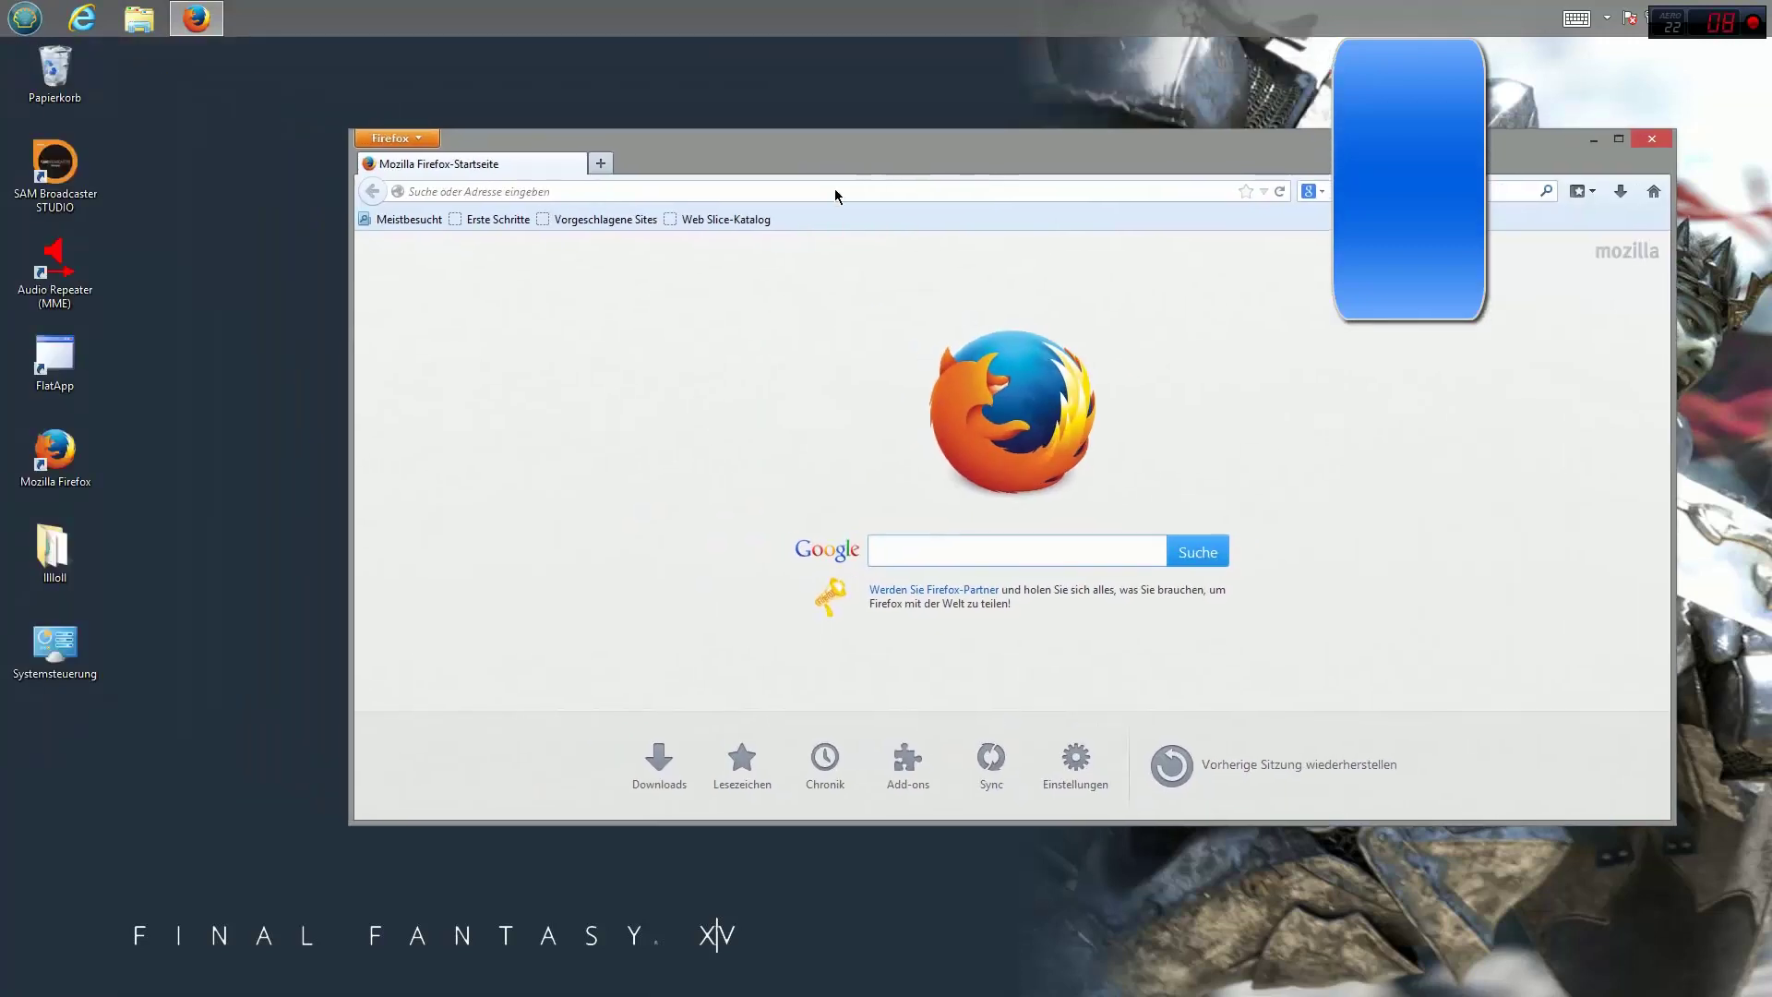
pyautogui.click(480, 189)
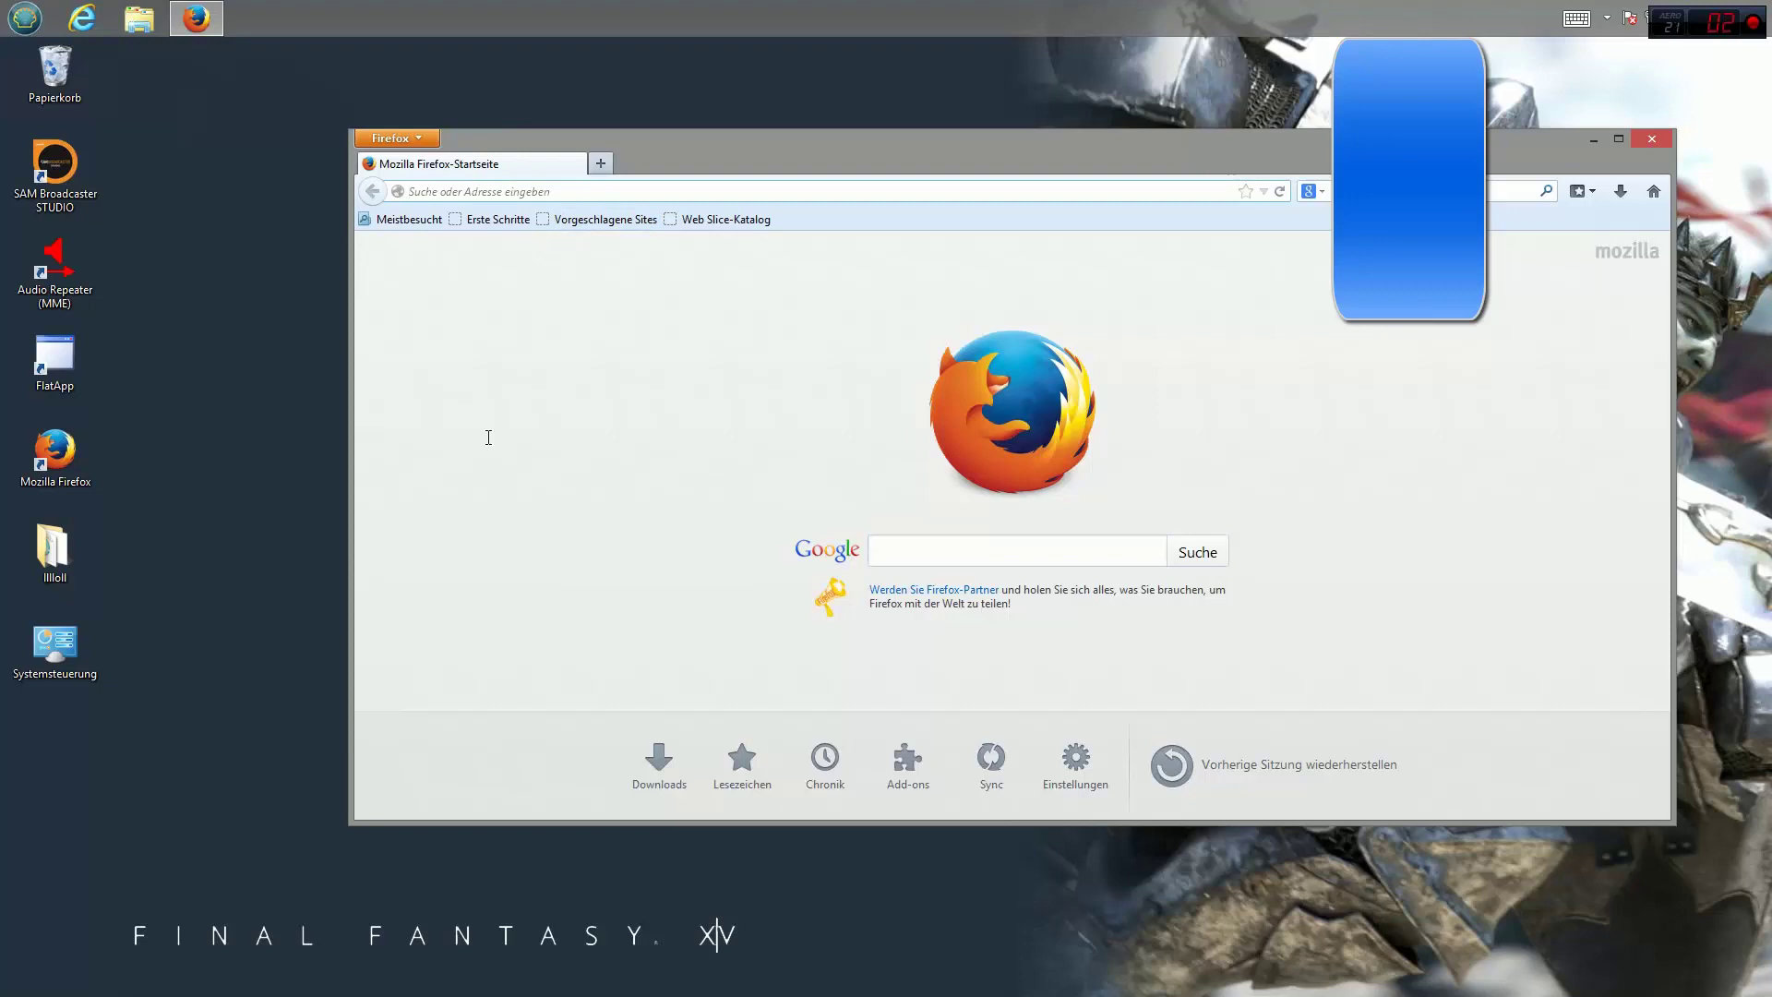
pyautogui.rightClick(47, 546)
pyautogui.click(634, 415)
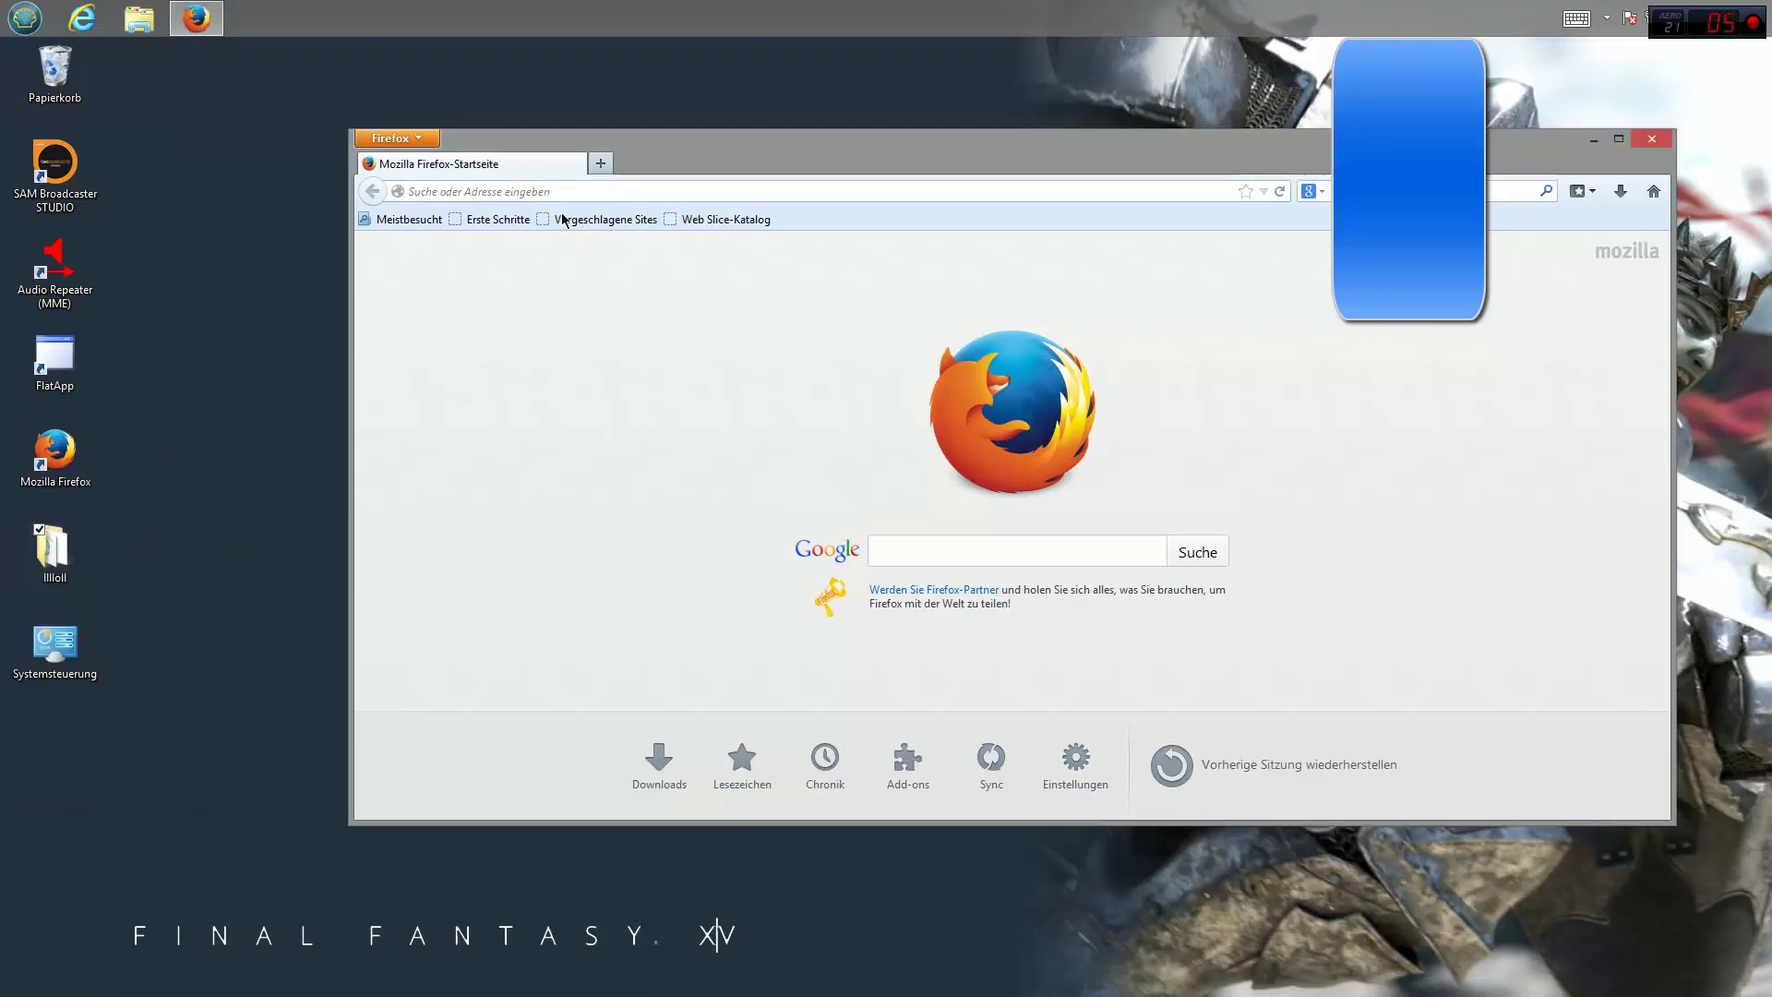
pyautogui.click(574, 191)
pyautogui.write('fl')
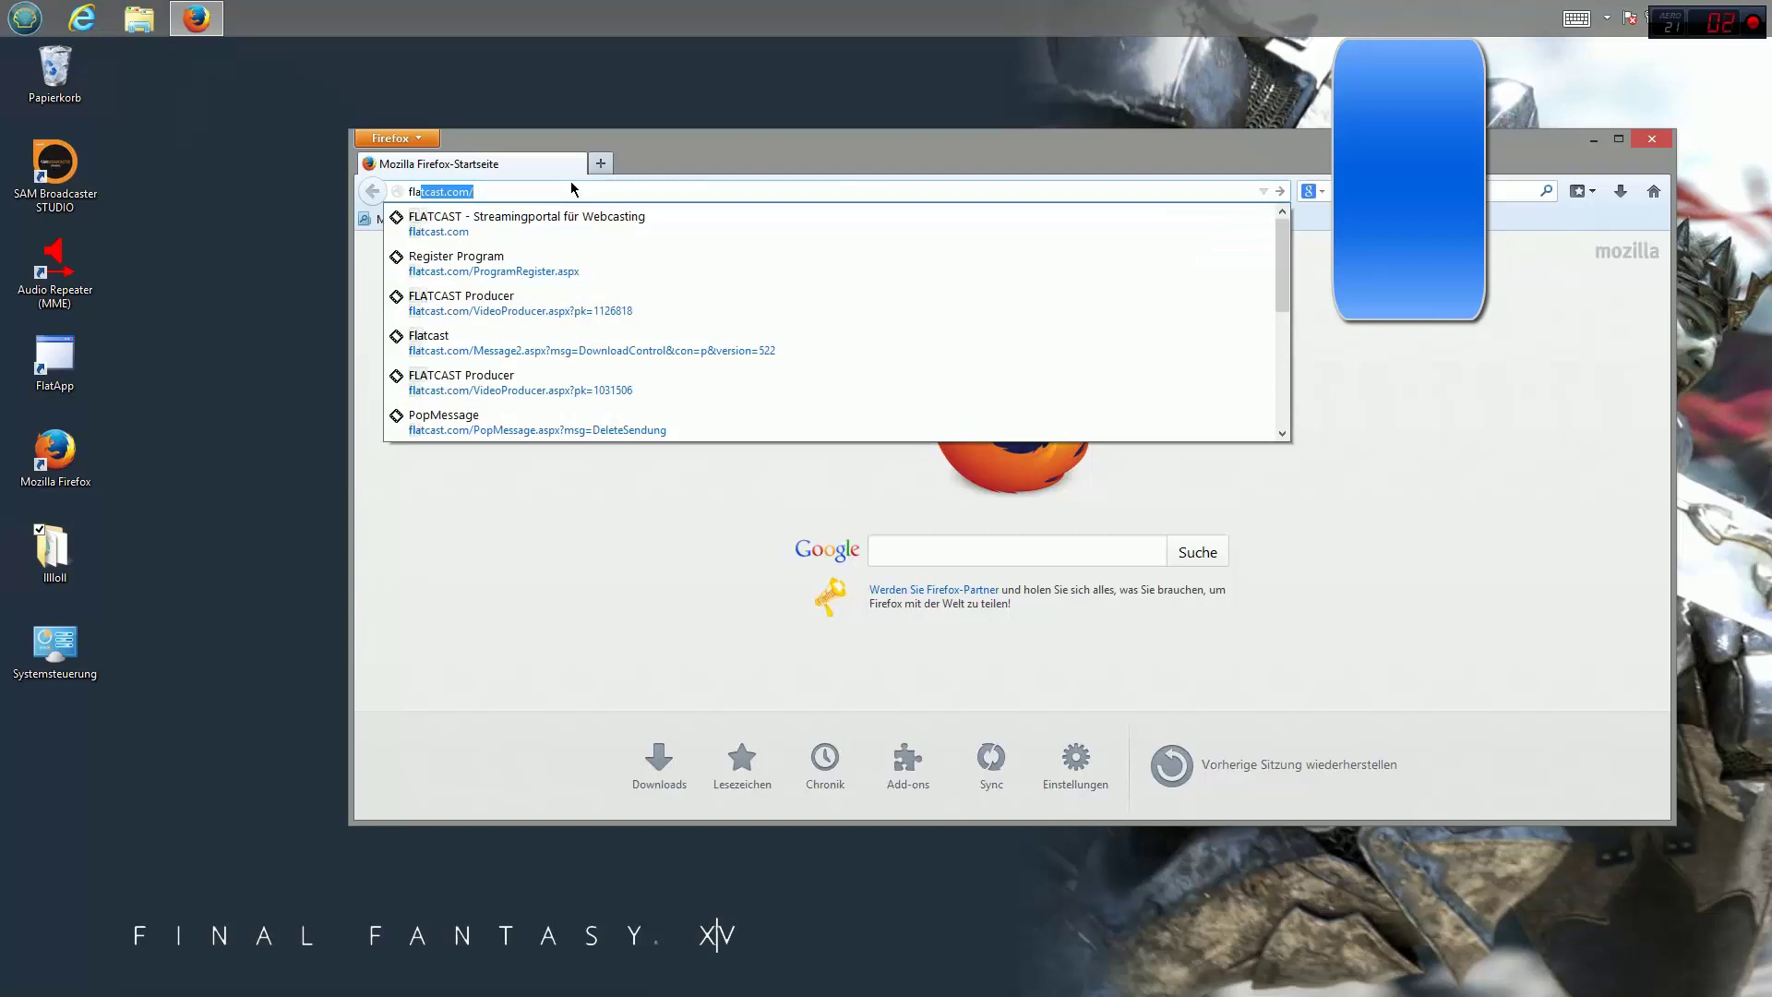
pyautogui.write('atd')
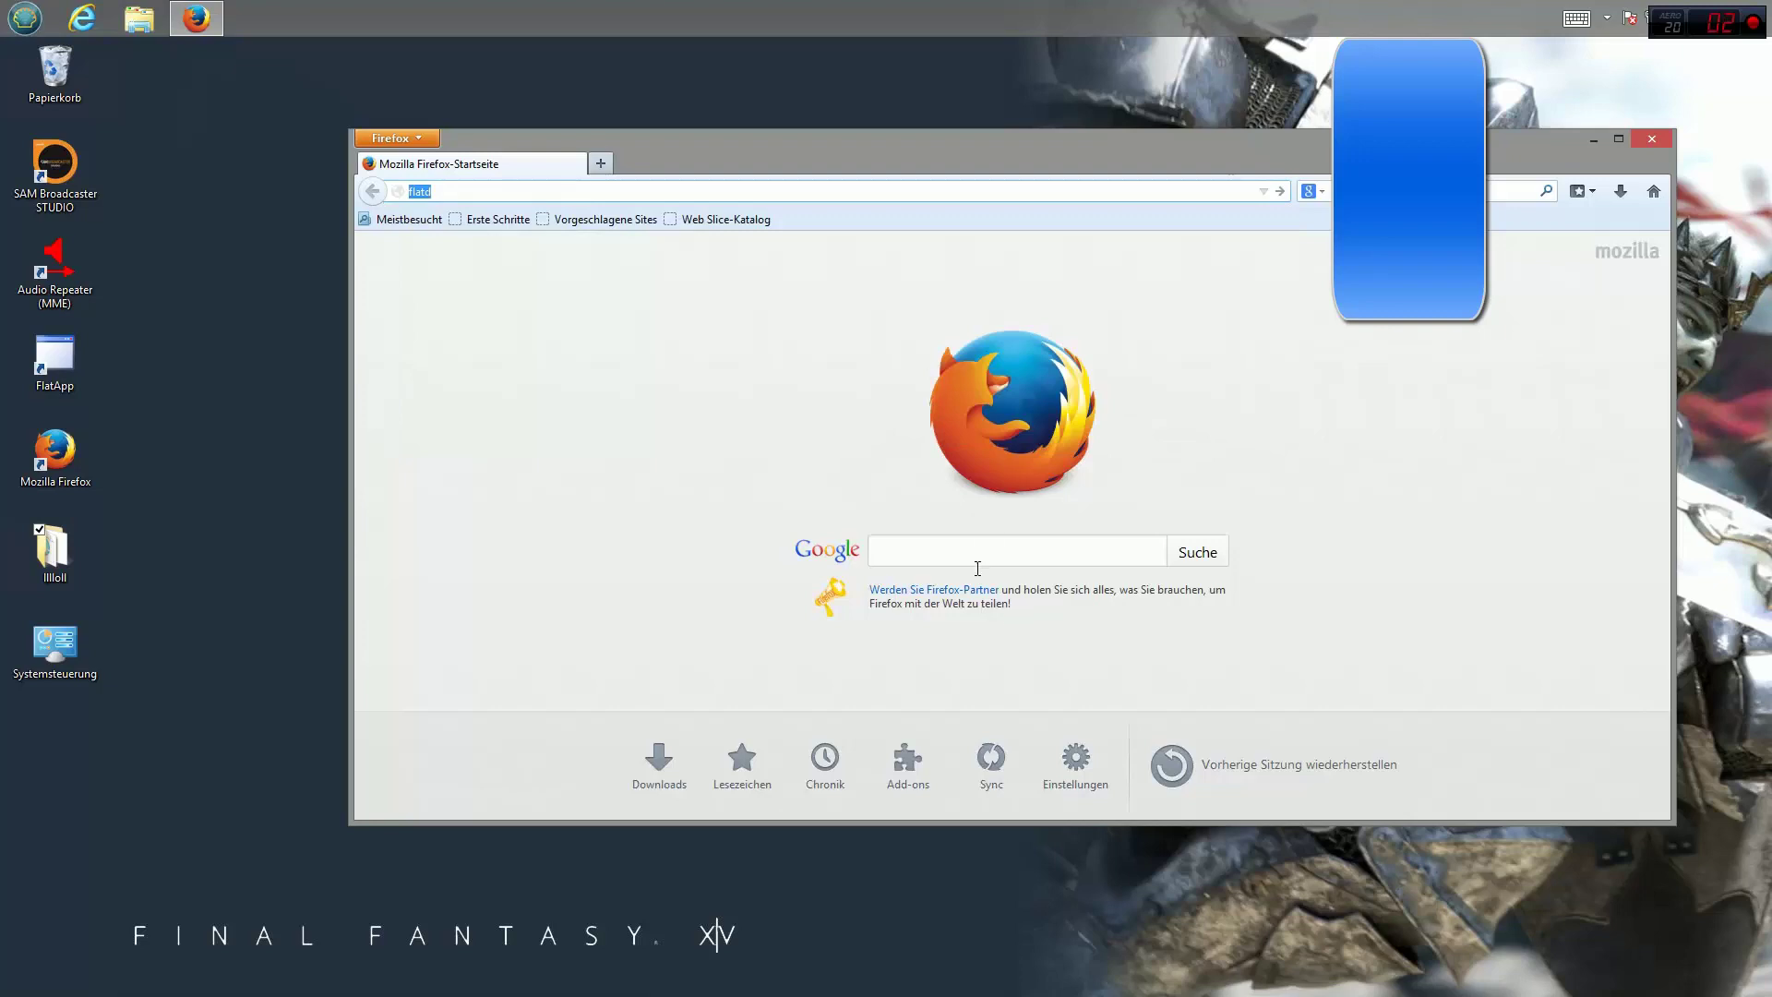
# Search Google for "flatcast entwickler" and open the fcdev.org board "Informationen für Flatcast Entwickler (de)".
pyautogui.click(932, 553)
pyautogui.write('flatcast en')
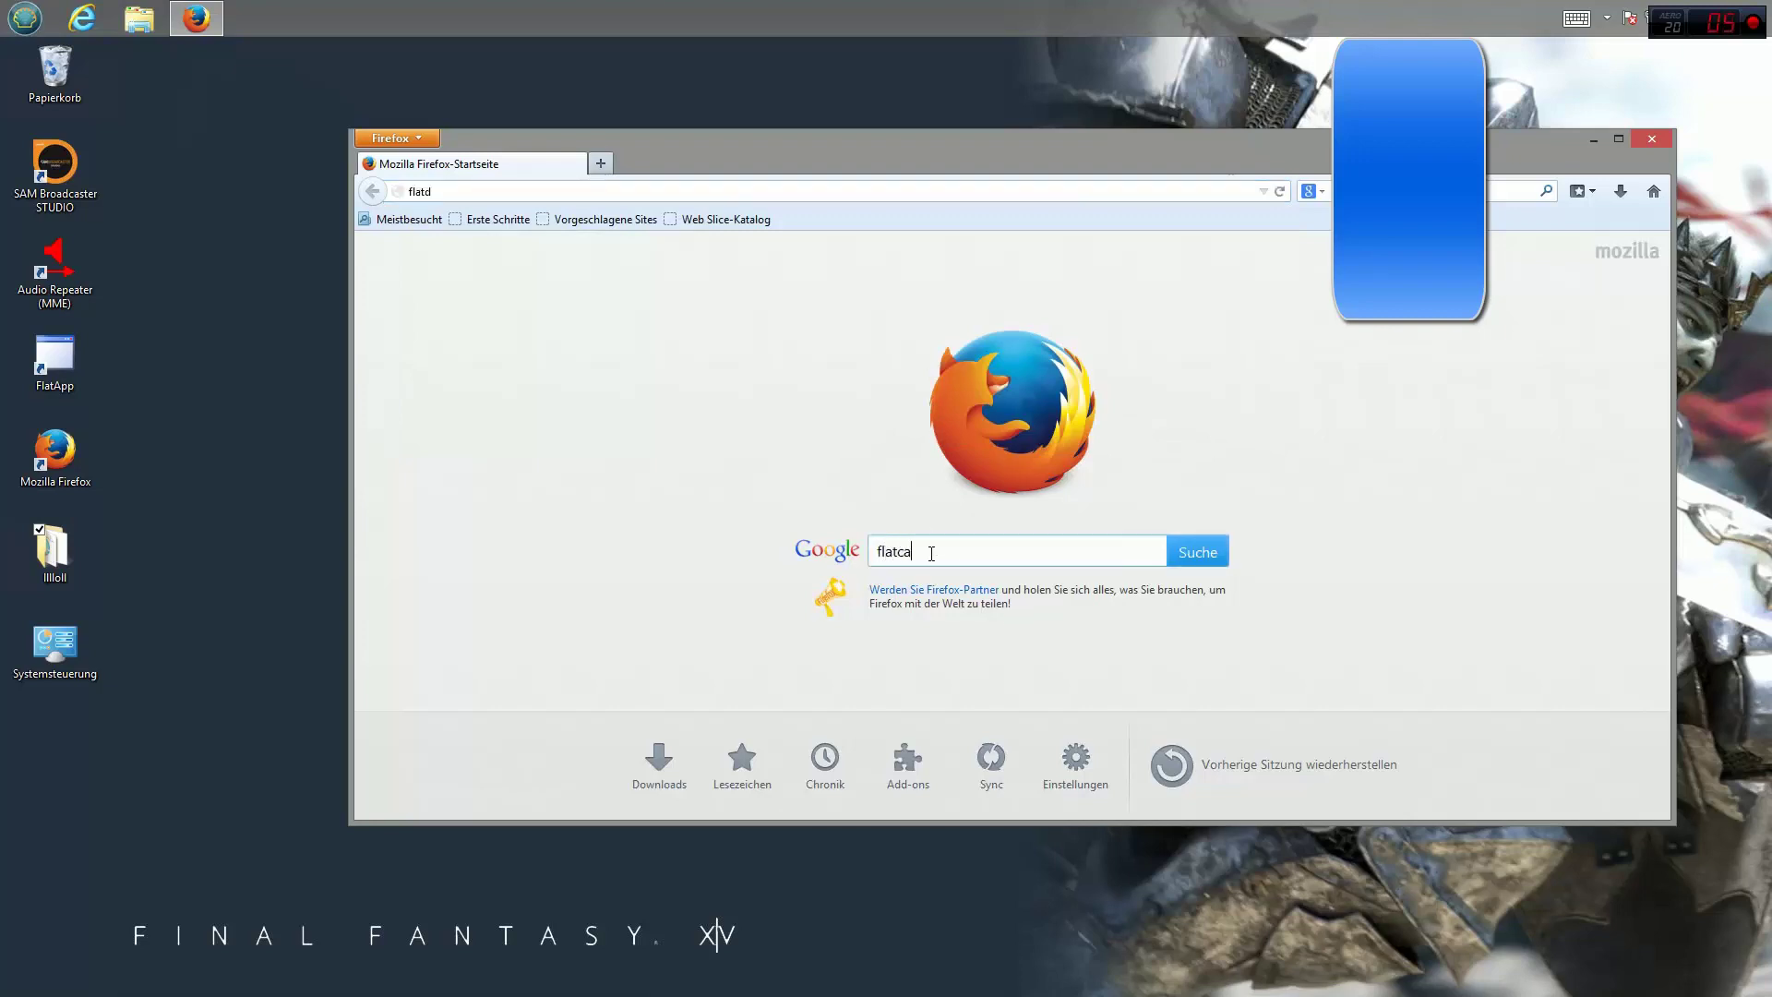
pyautogui.write('tweckler')
pyautogui.press('Return')
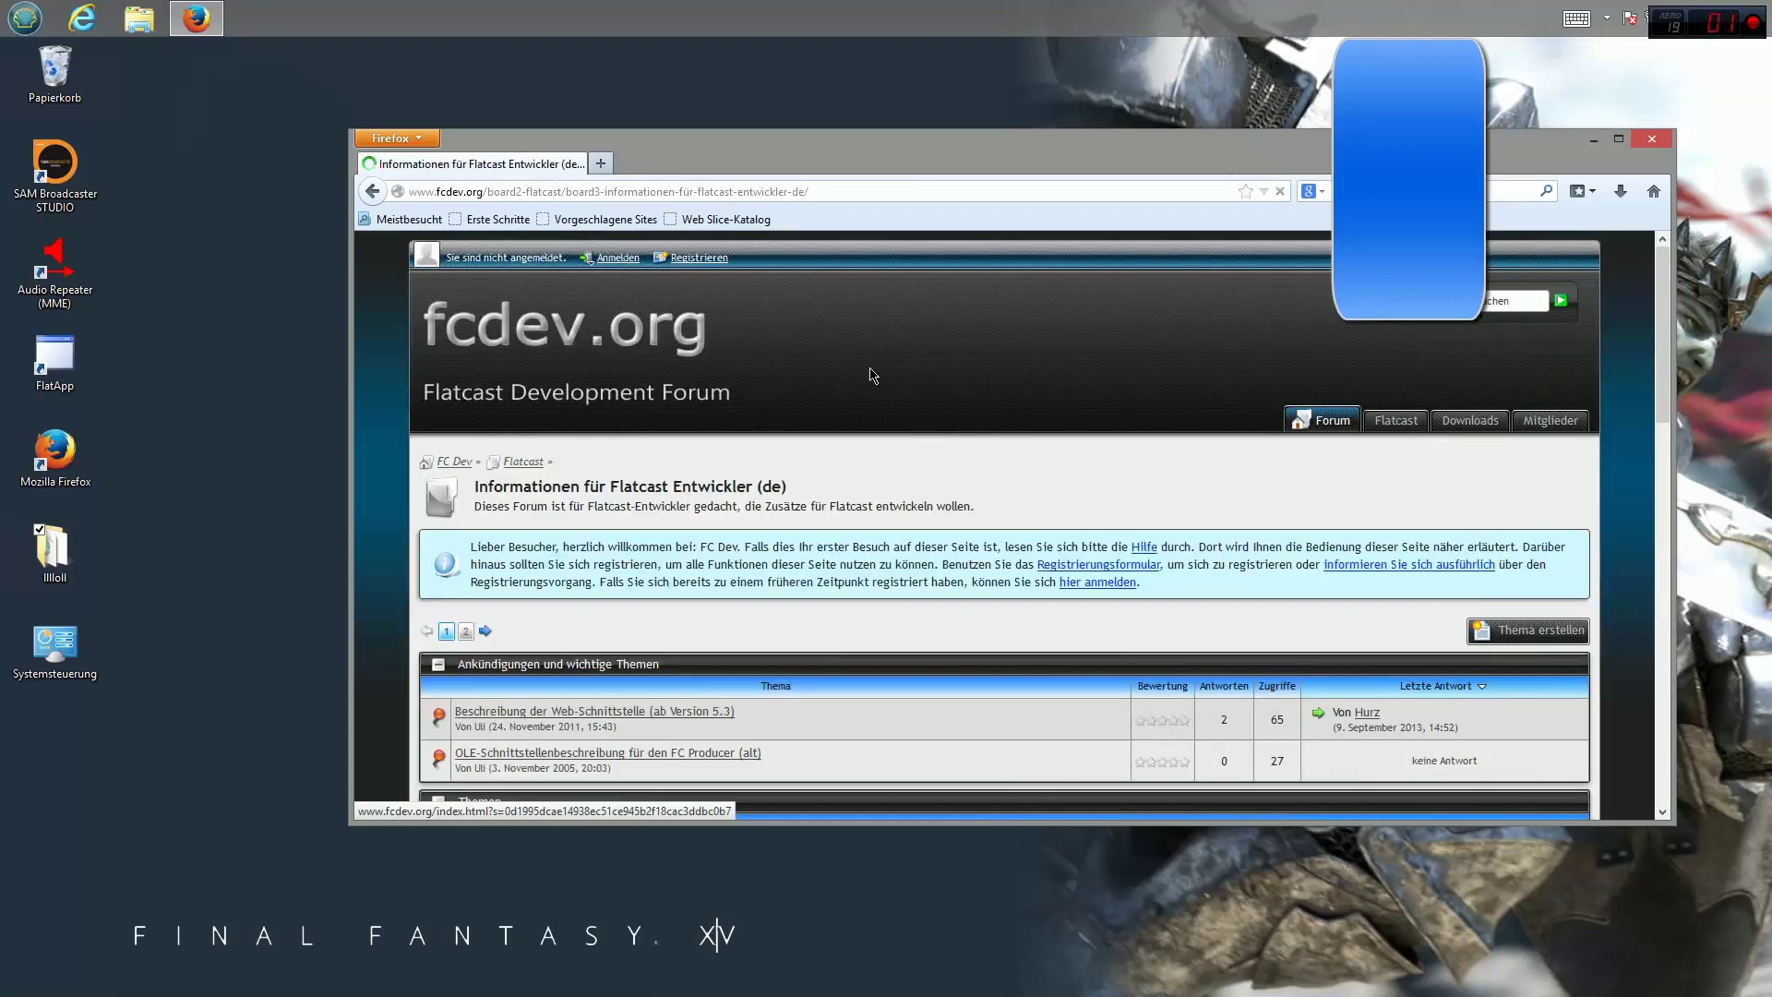
# Look through the Flatcast developer board's topics and go to the FC Dev forum start page.
pyautogui.scroll(-3, 865, 348)
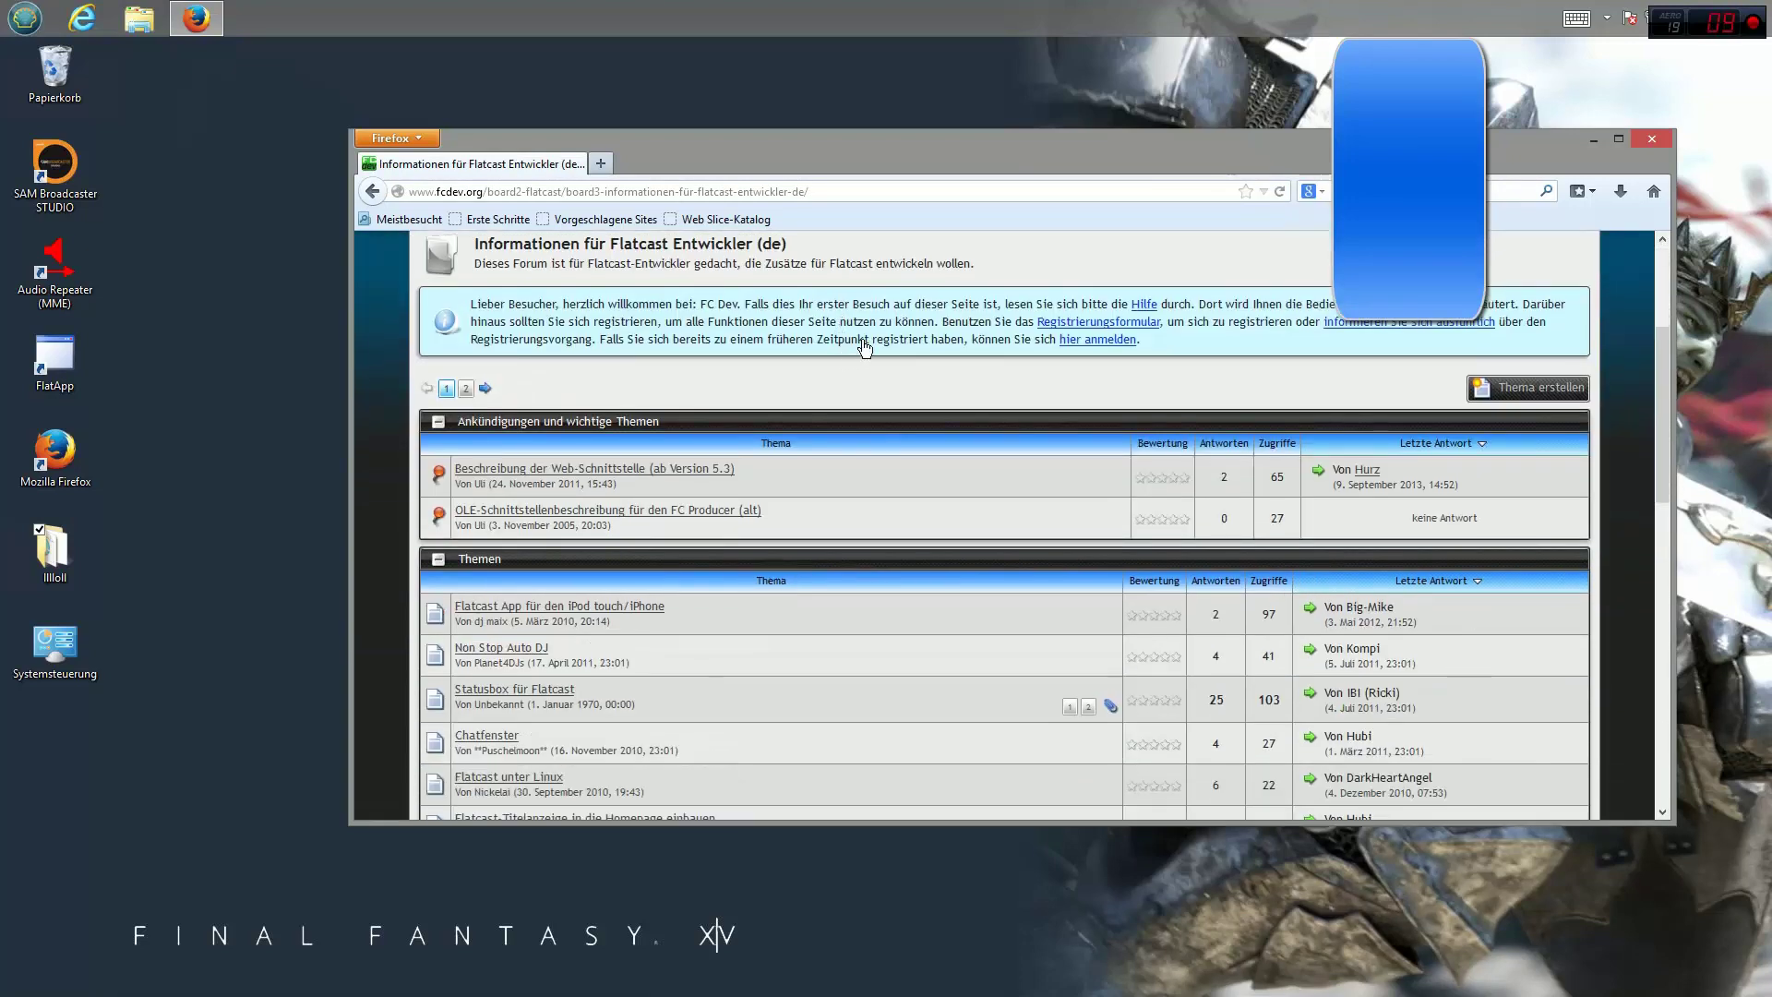
pyautogui.scroll(-1, 914, 373)
pyautogui.scroll(4, 968, 399)
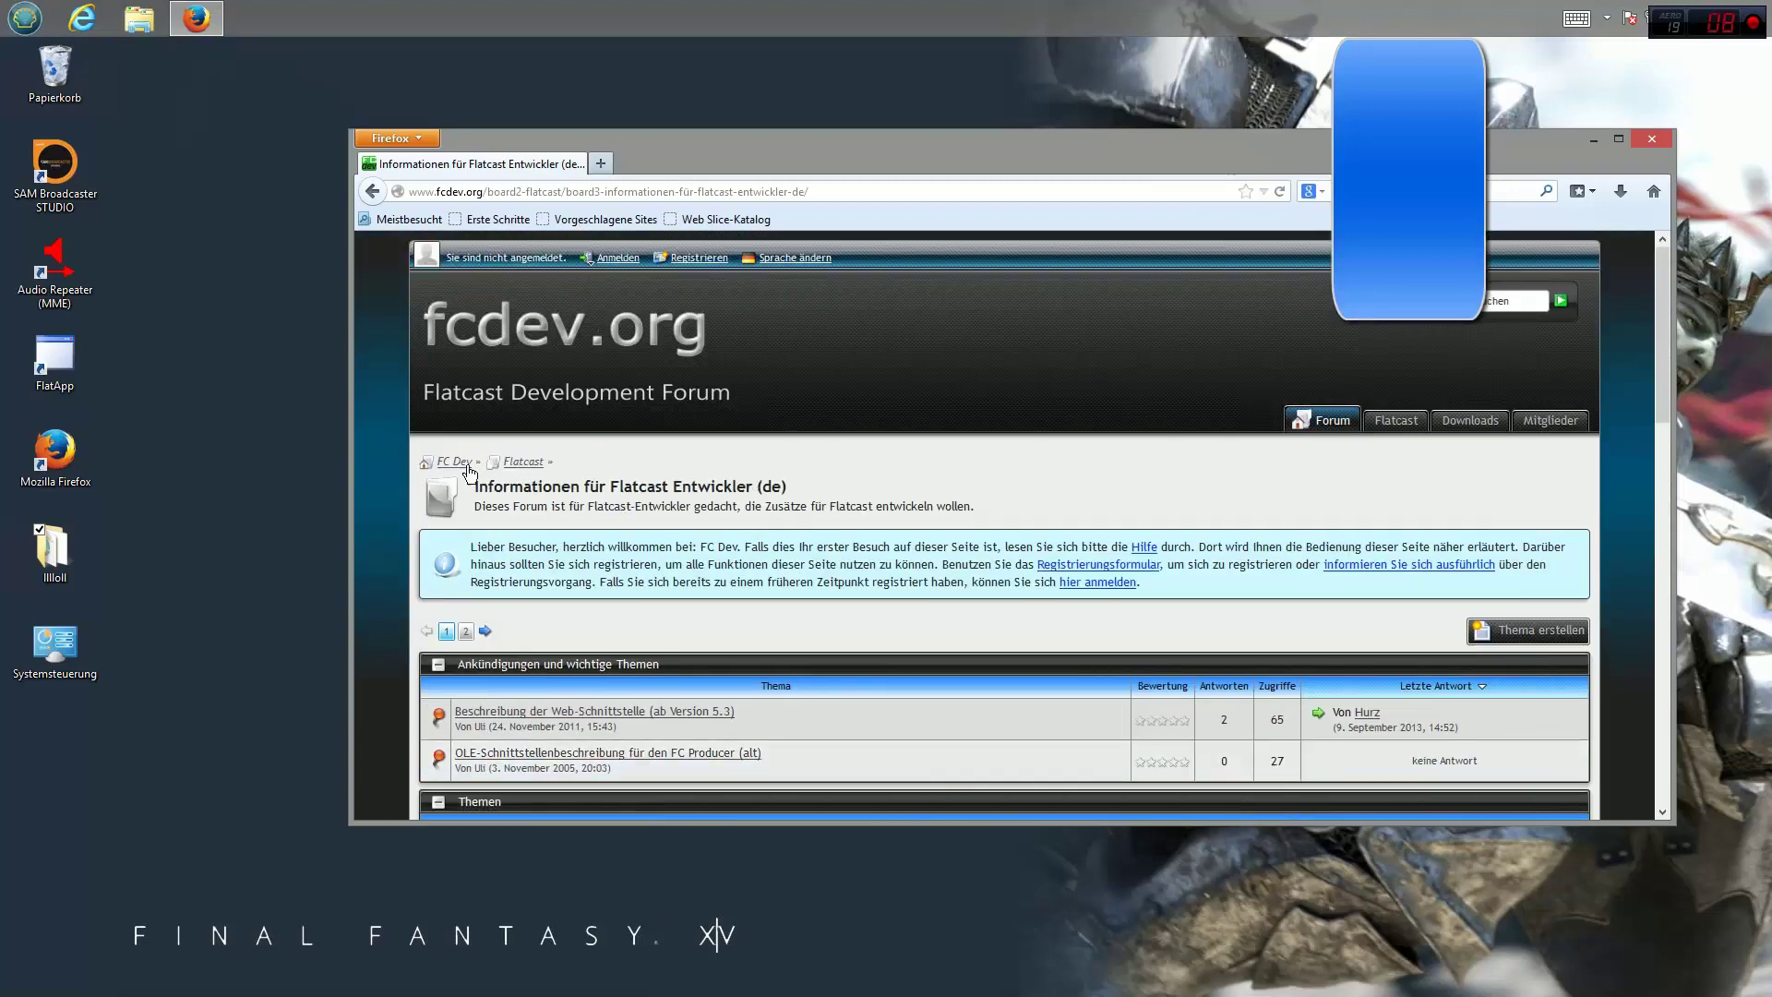
pyautogui.click(468, 468)
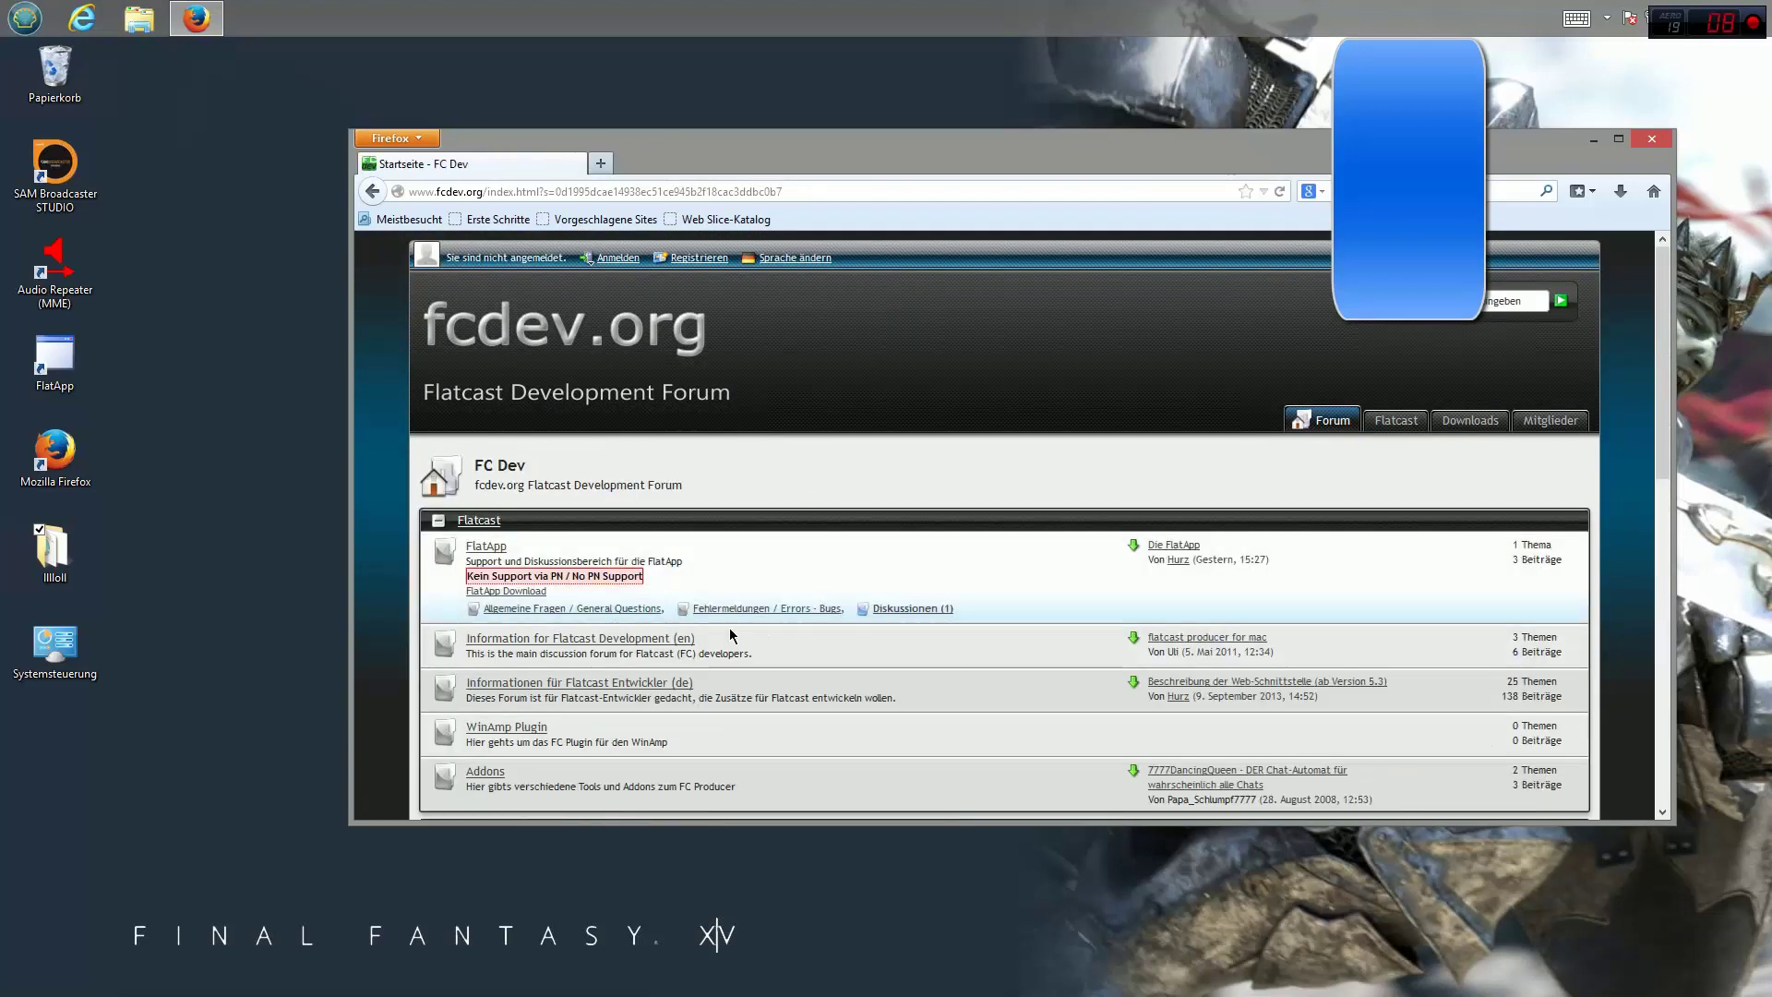
# Open the "Die FlatApp" thread and follow the link in its first post to the current FlatApp version.
pyautogui.click(1169, 546)
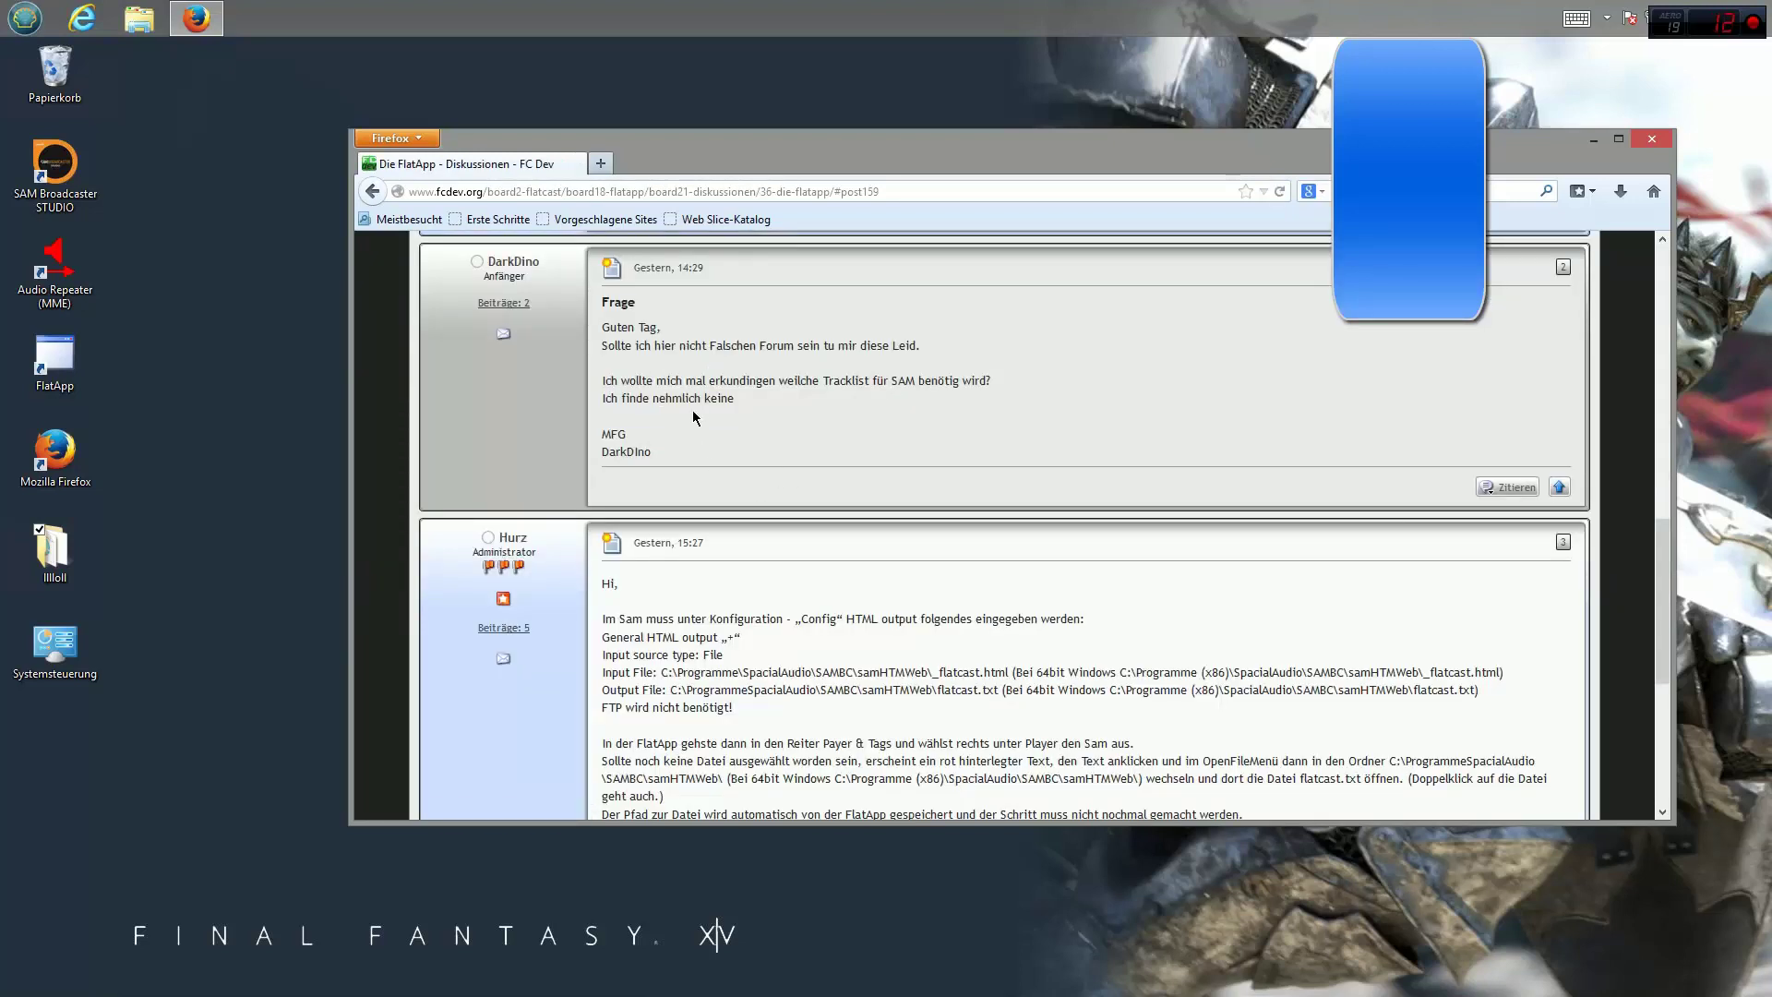
pyautogui.scroll(6, 709, 426)
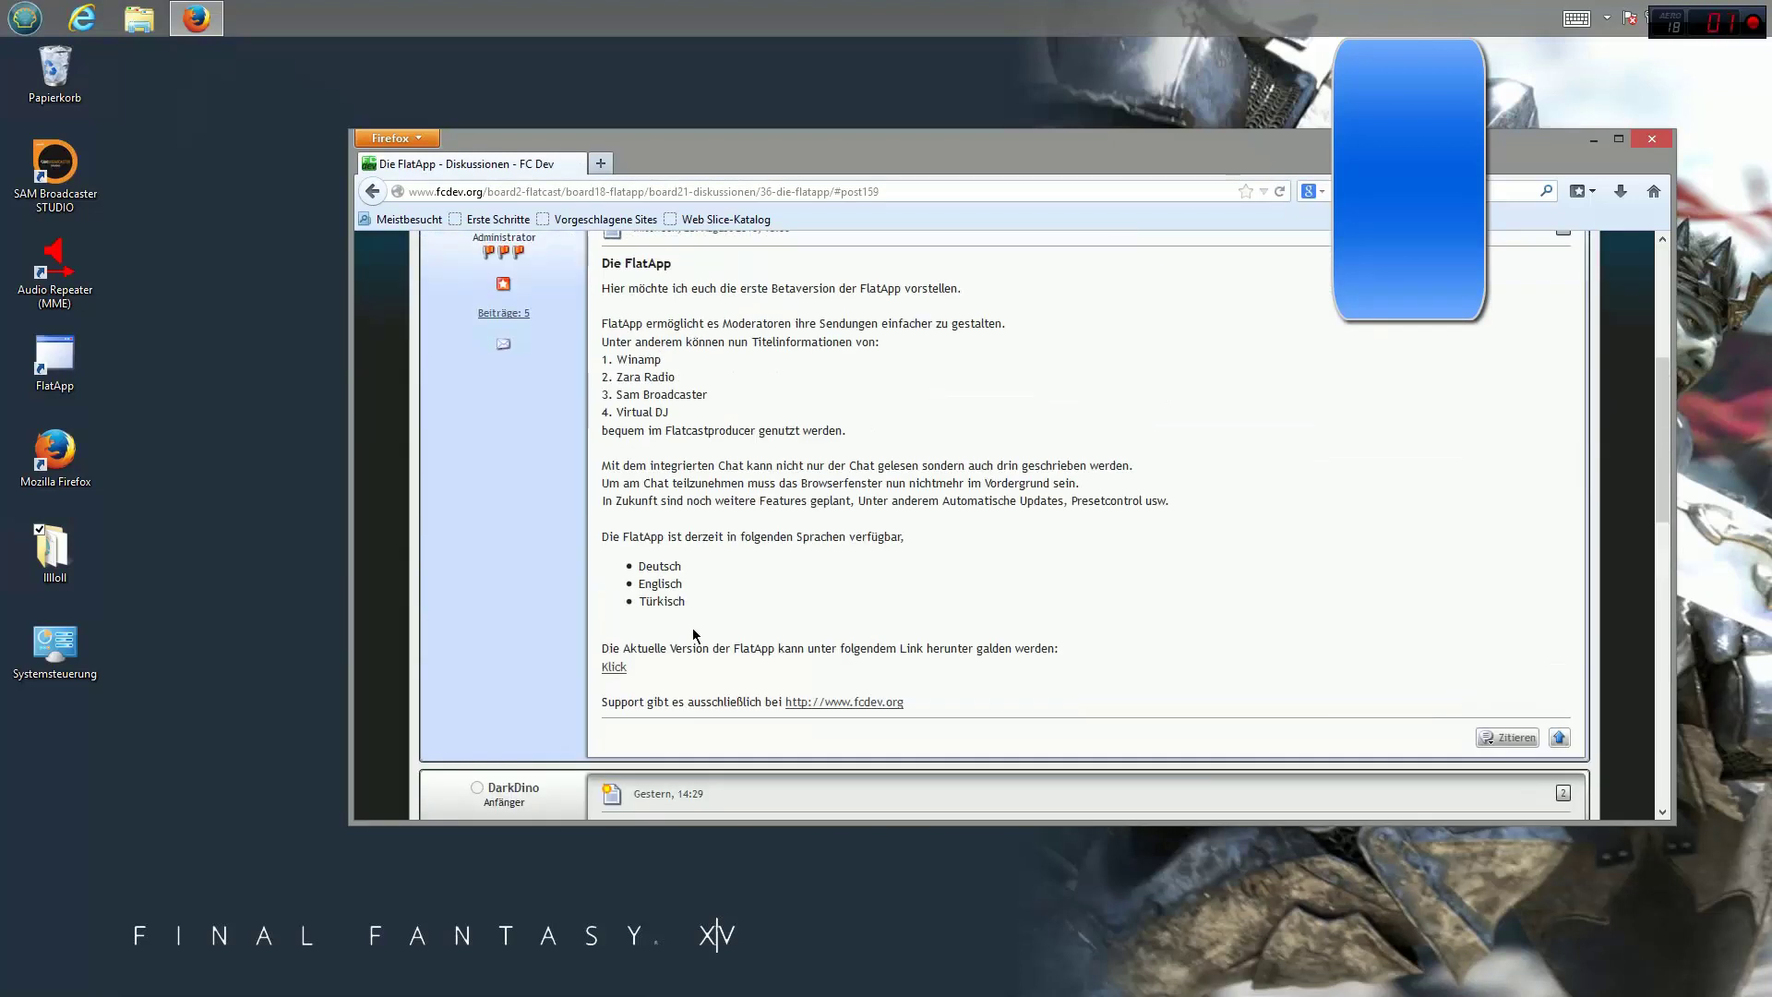
pyautogui.click(617, 668)
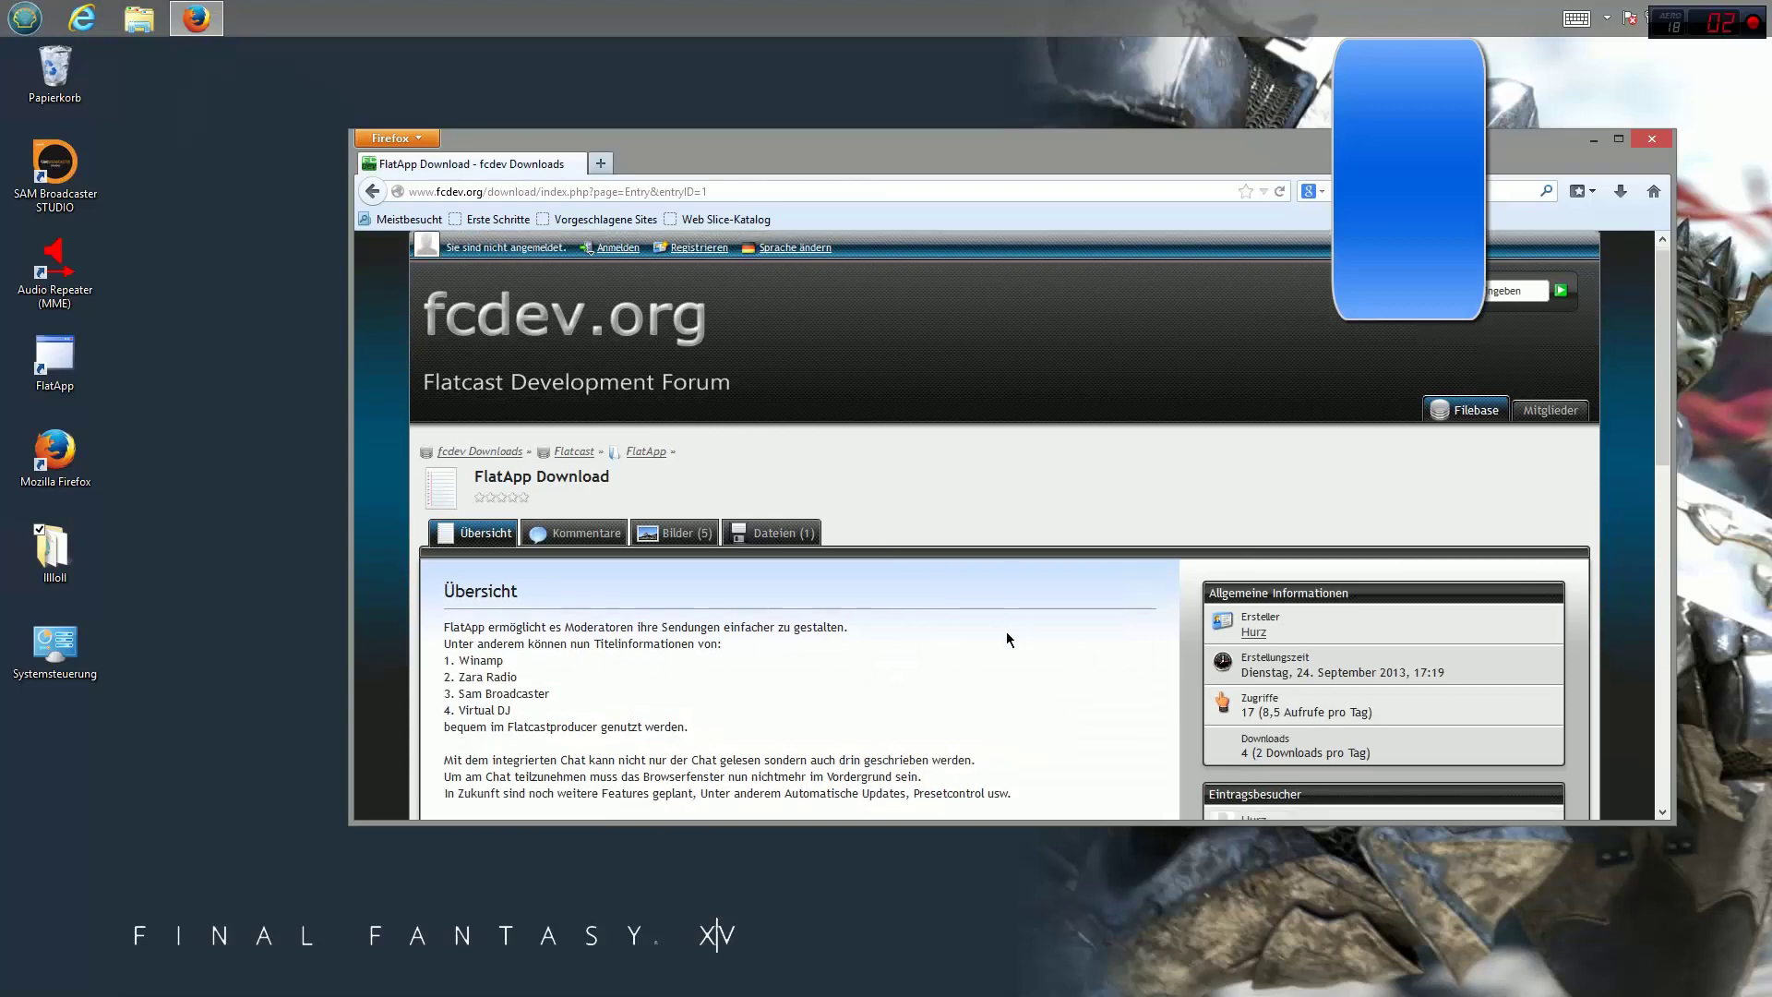
# Download setup.exe from the files of the FlatApp Download entry and save it.
pyautogui.scroll(-10, 1006, 631)
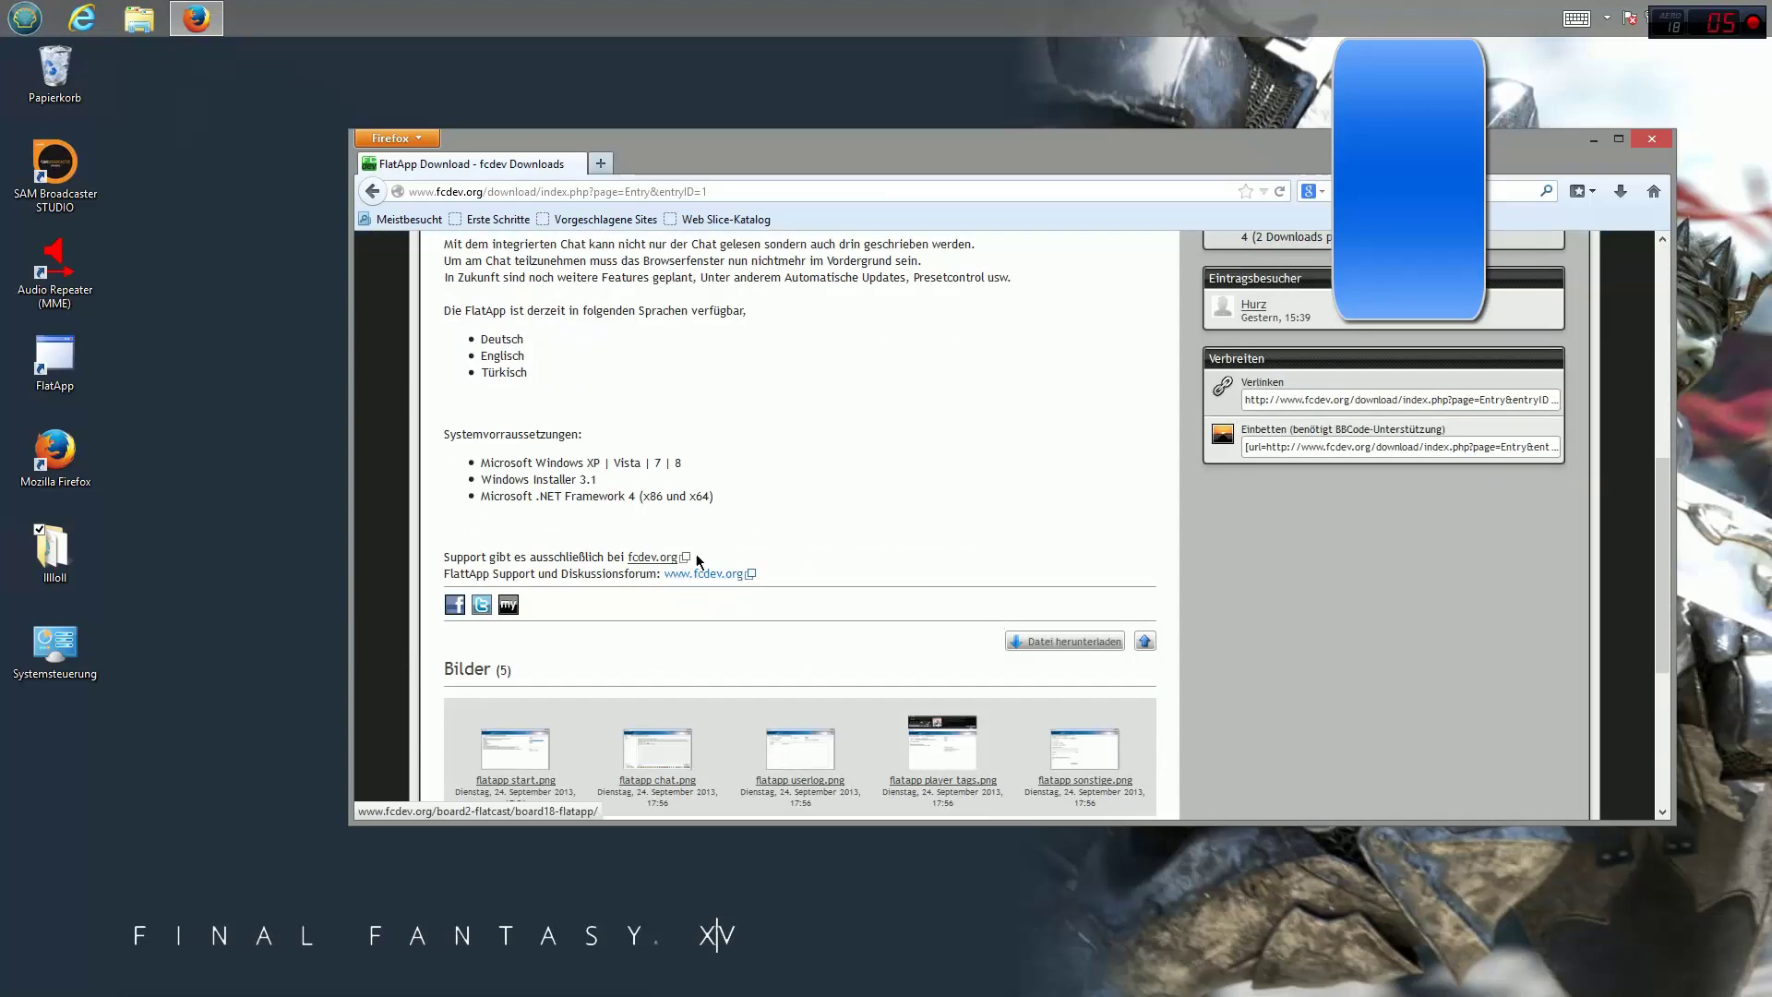
pyautogui.scroll(5, 814, 424)
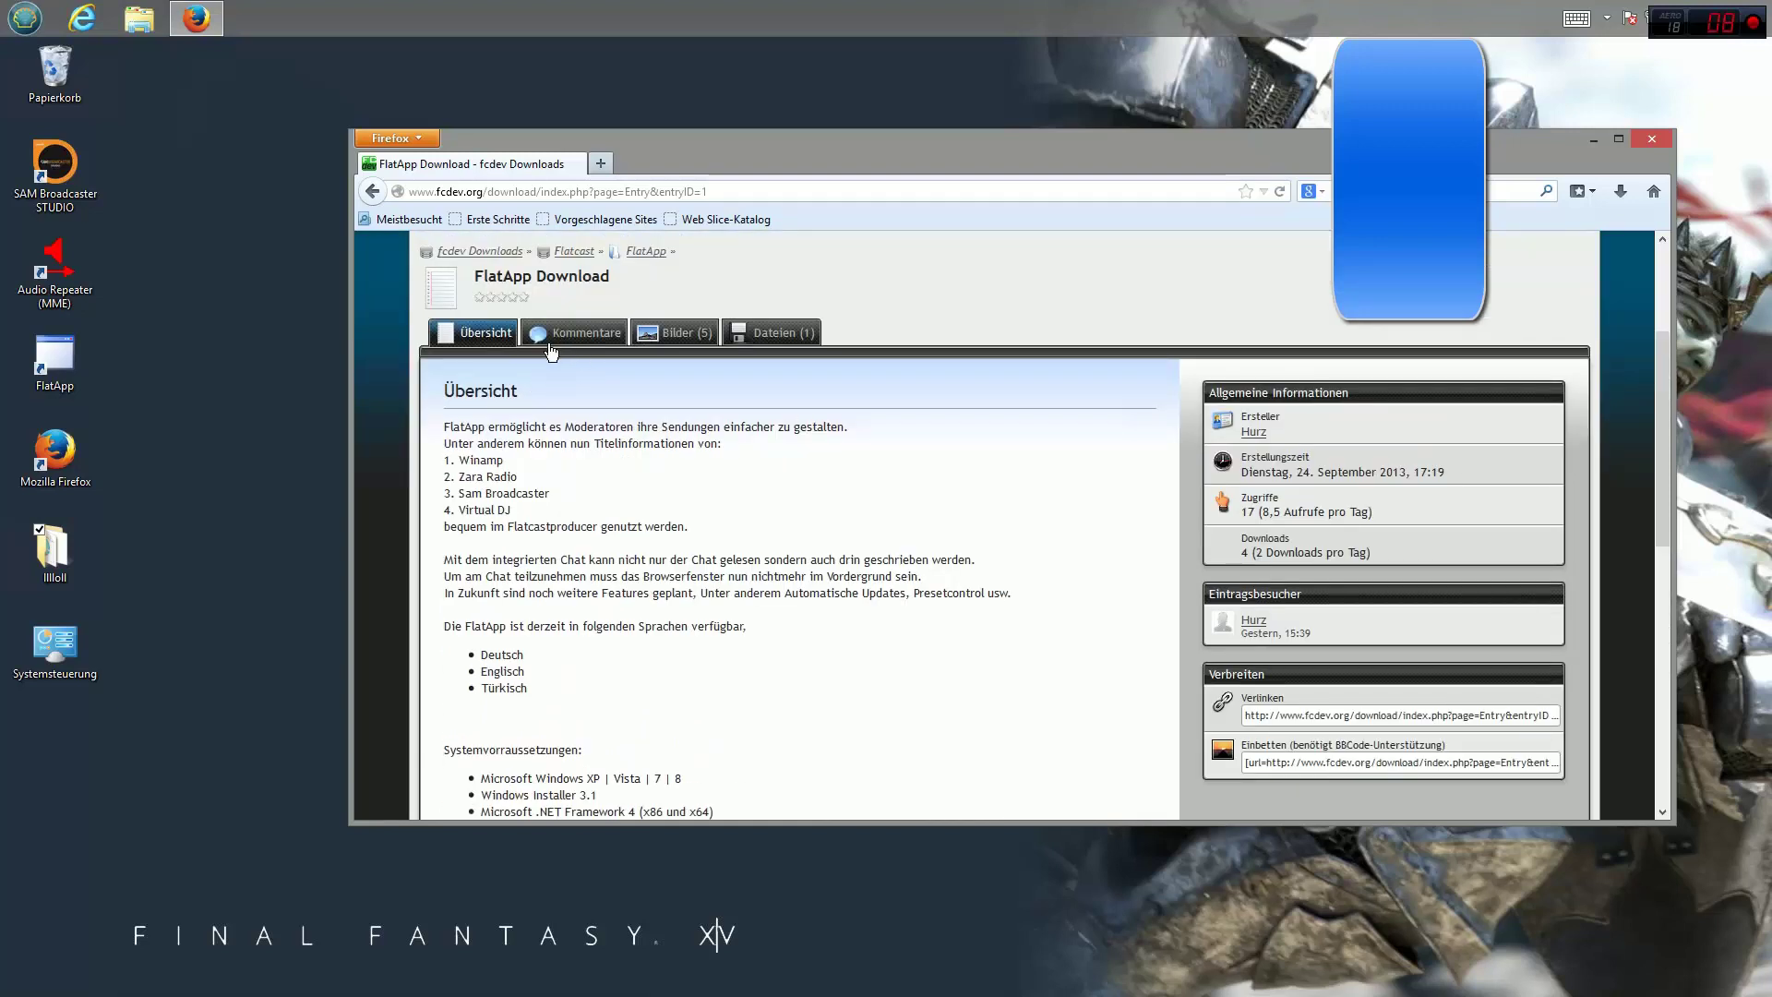
pyautogui.click(773, 335)
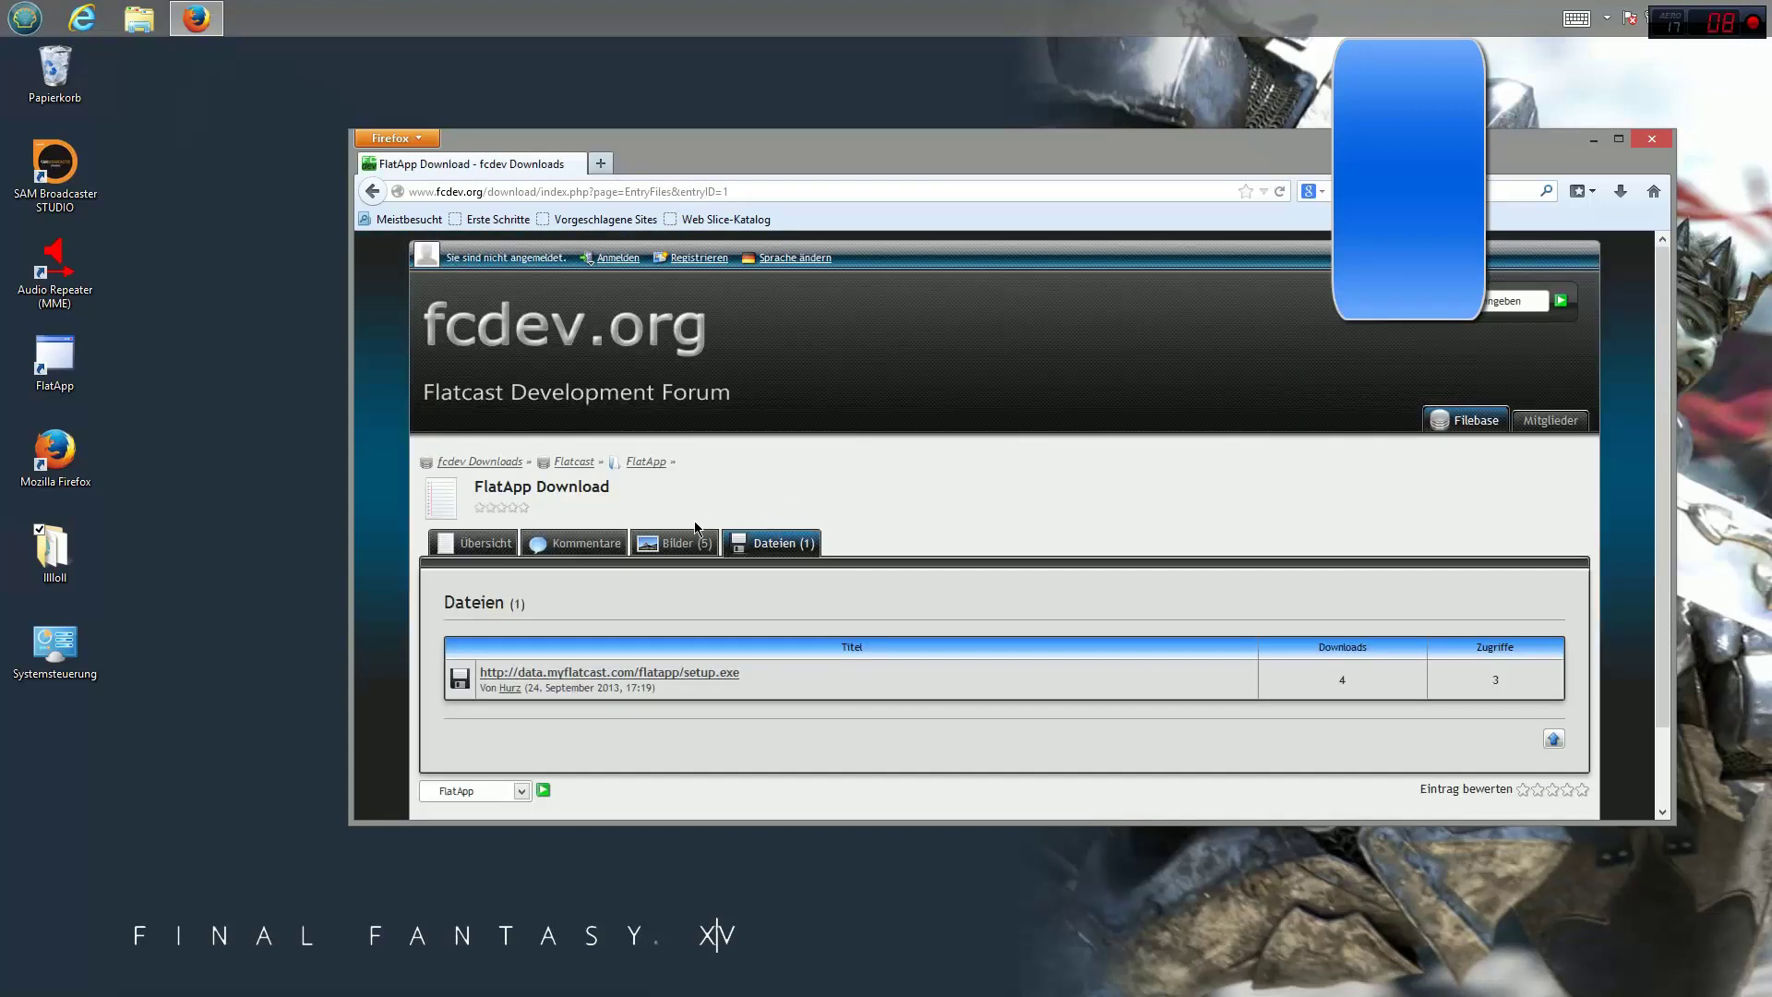
pyautogui.click(644, 674)
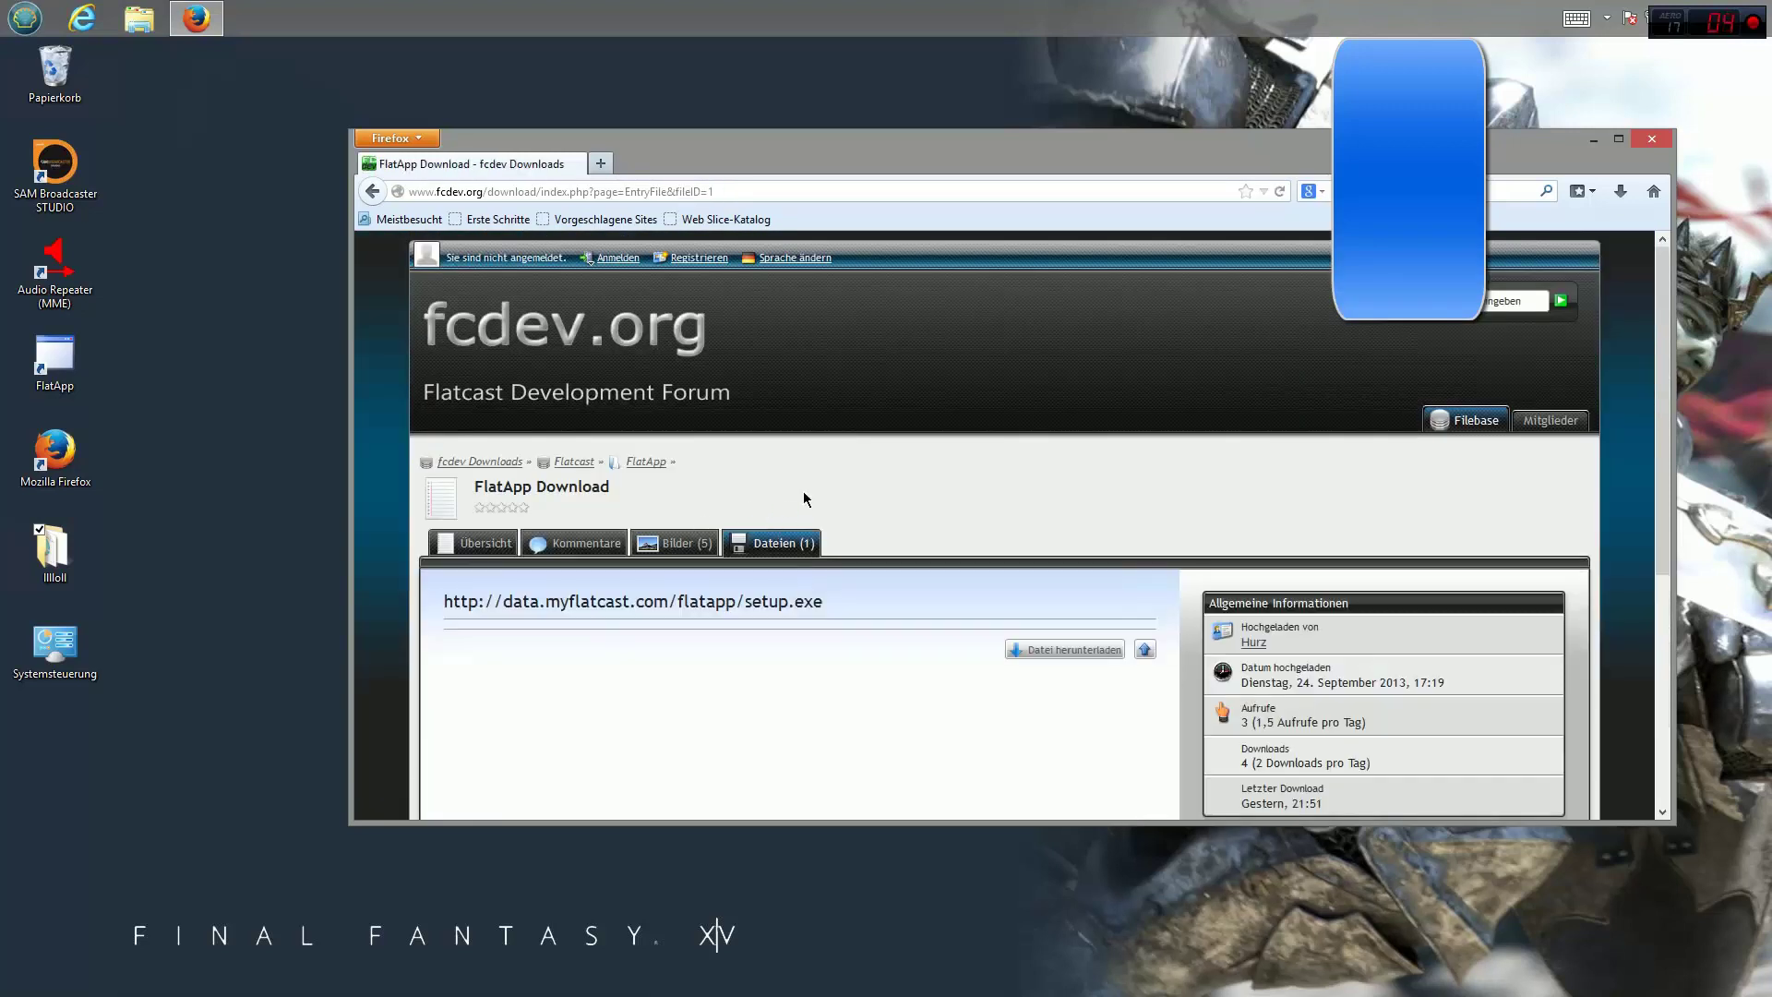
pyautogui.click(1068, 656)
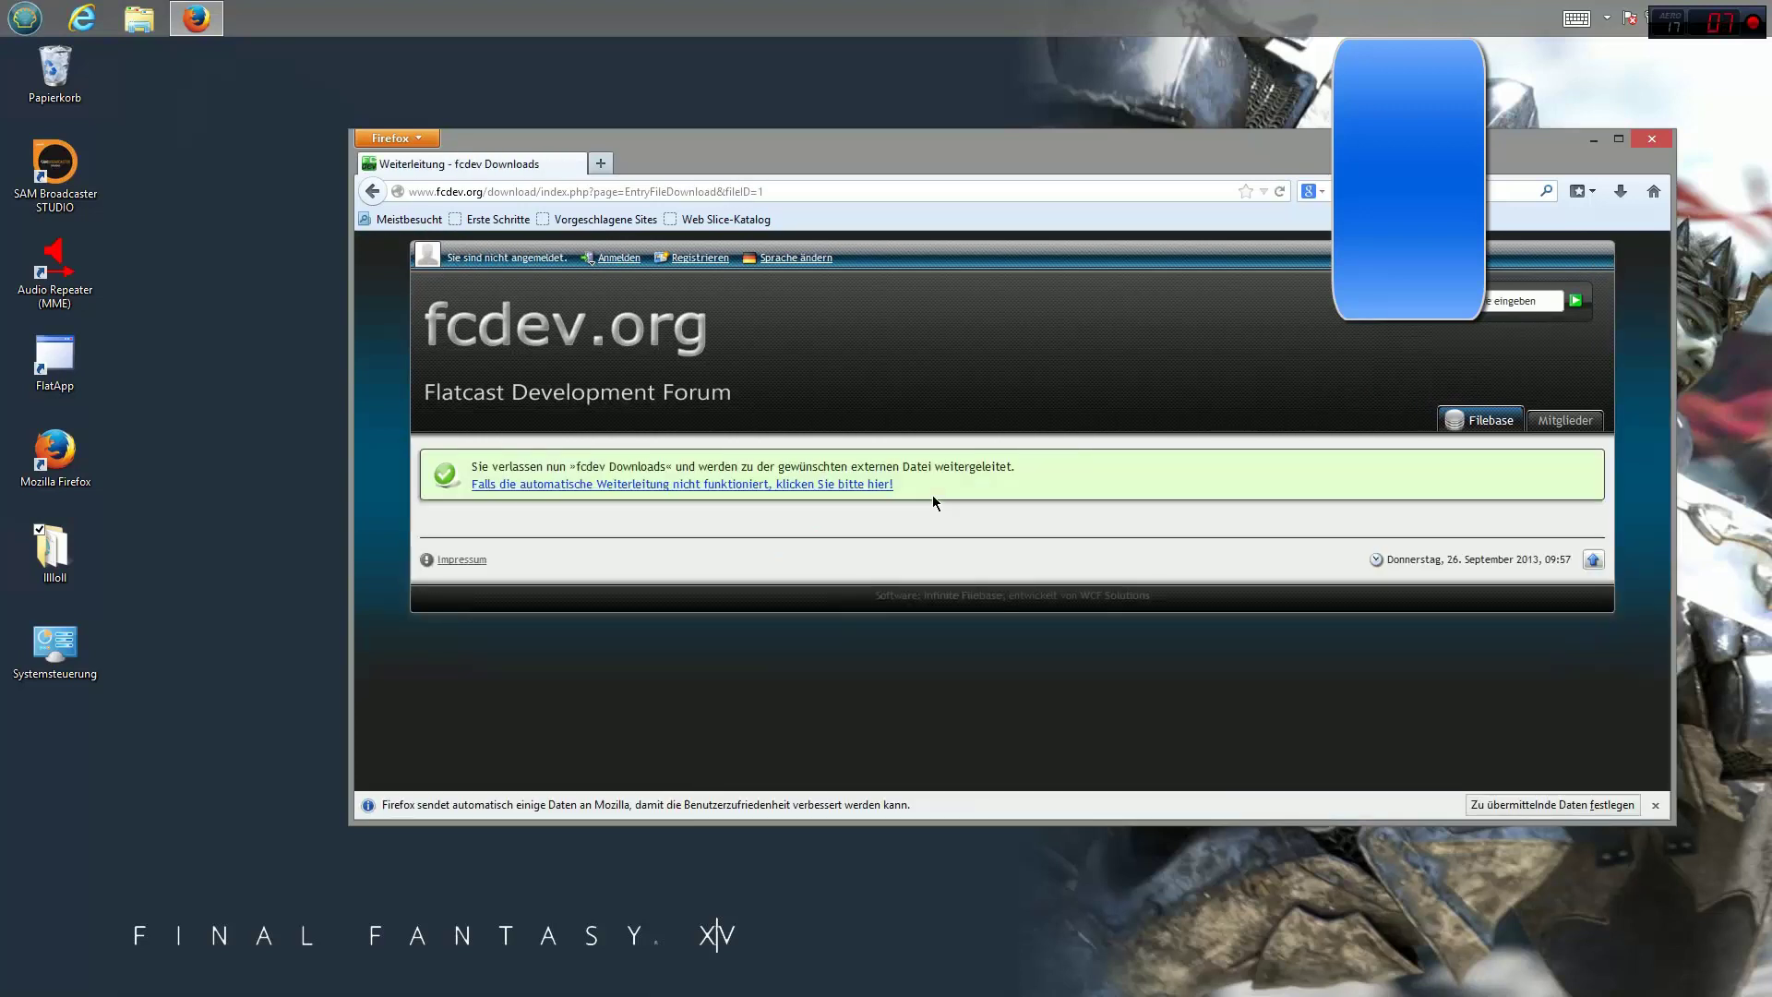
pyautogui.click(680, 485)
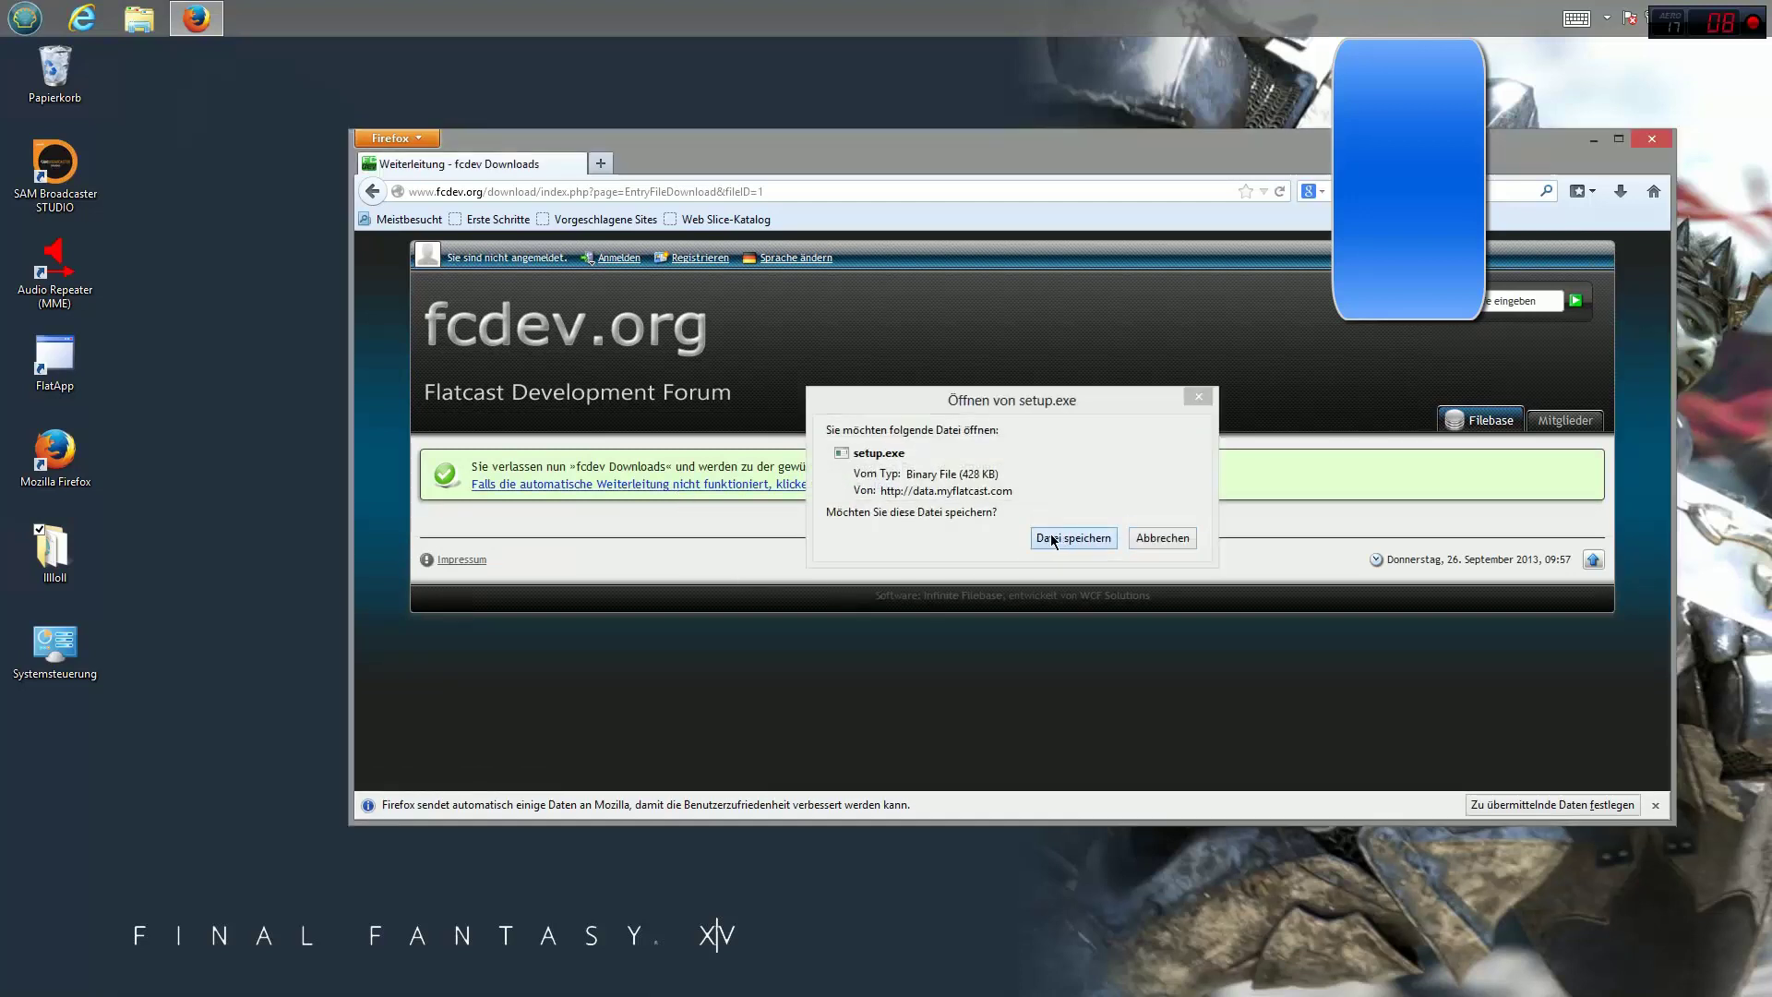
pyautogui.click(1069, 539)
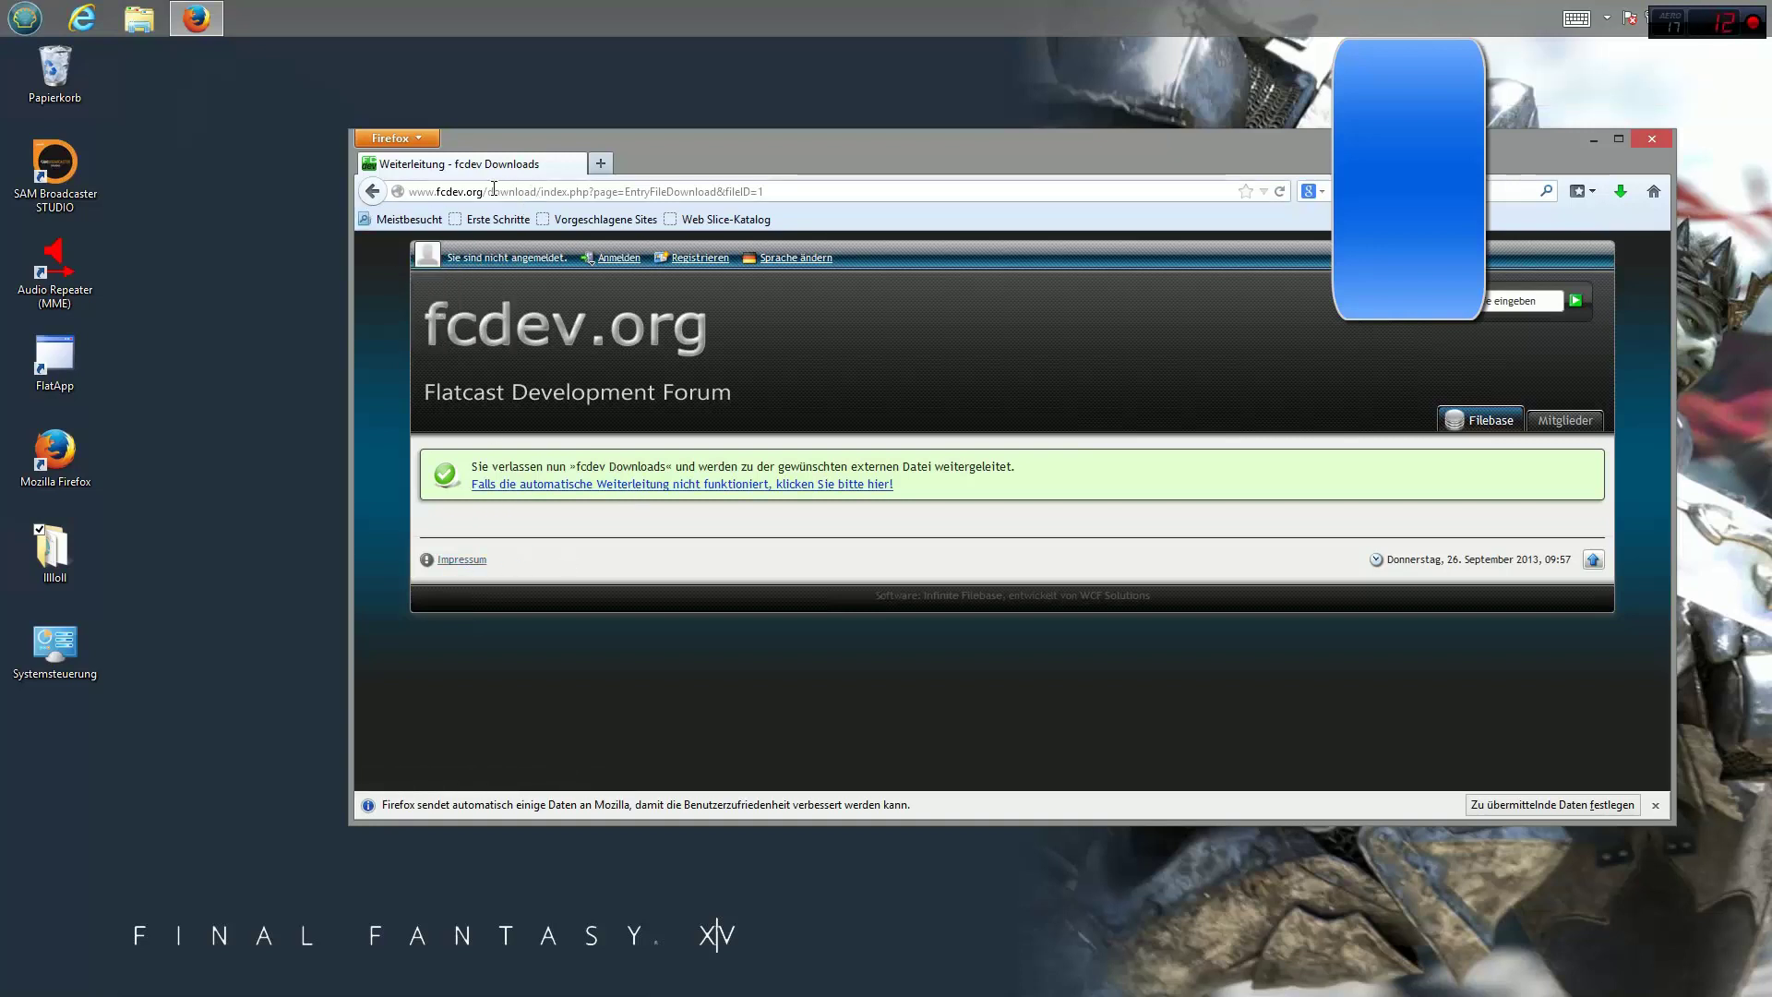
pyautogui.moveTo(494, 190); pyautogui.dragTo(994, 193)
pyautogui.press('BackSpace')
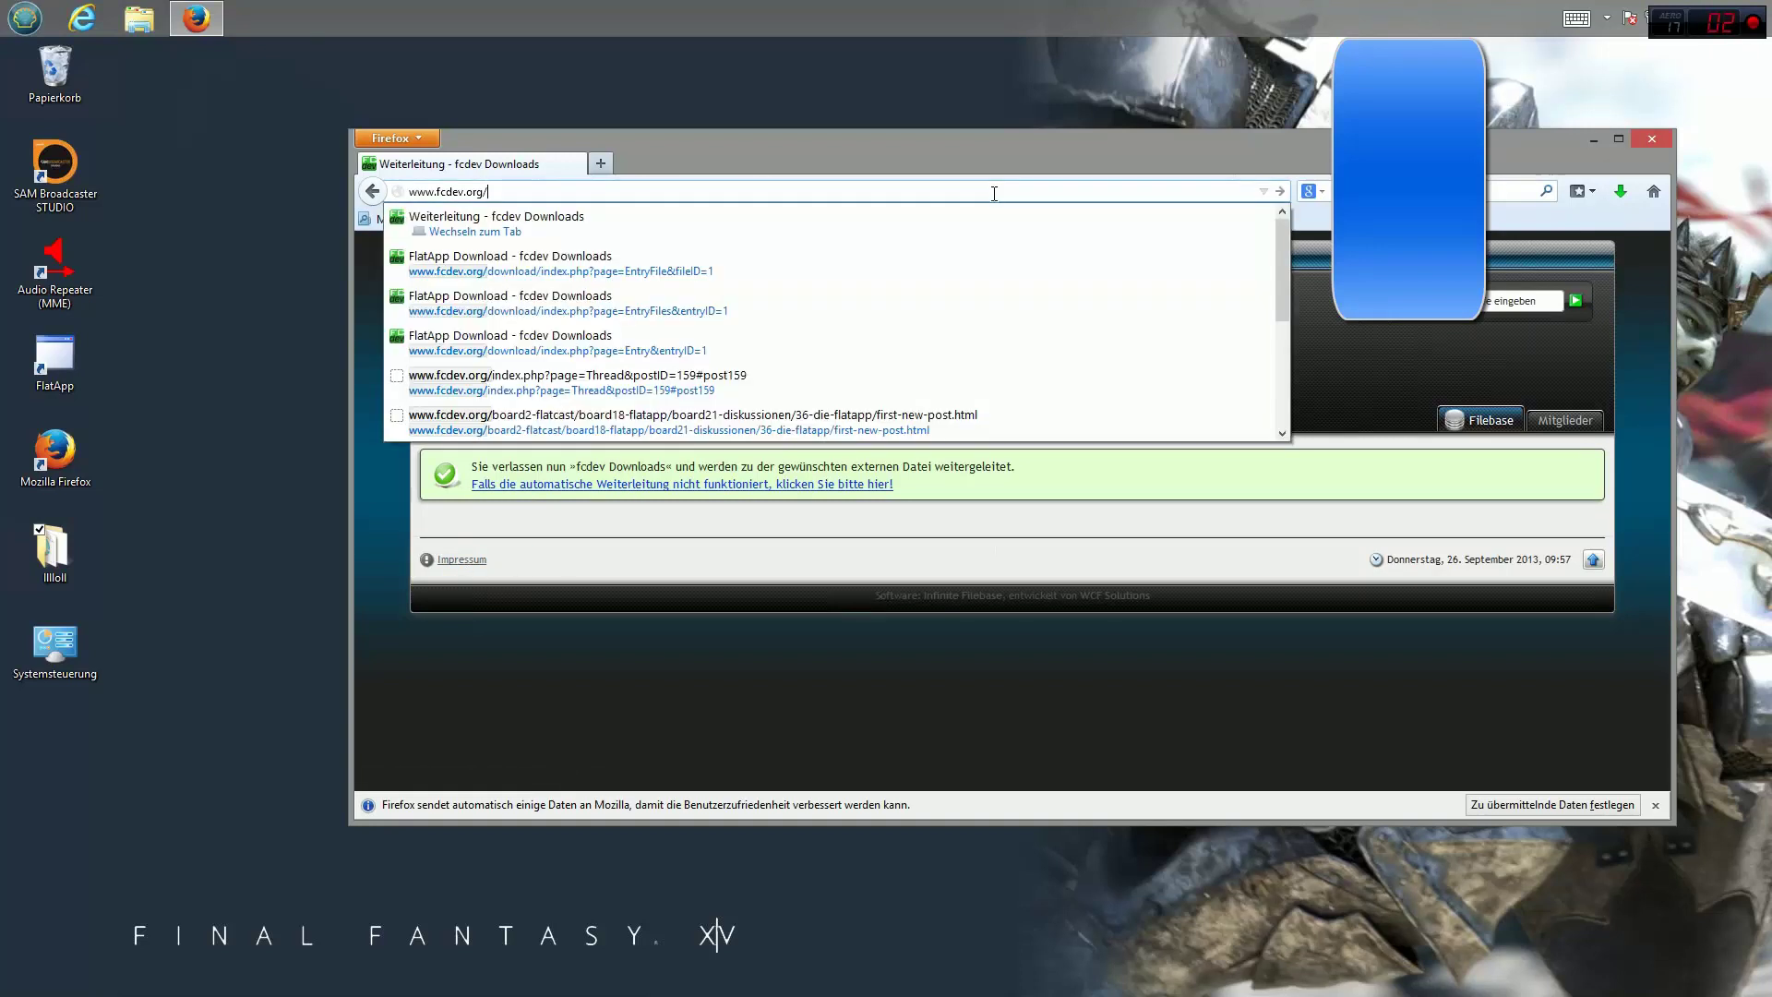
pyautogui.press('Return')
pyautogui.scroll(-10, 865, 433)
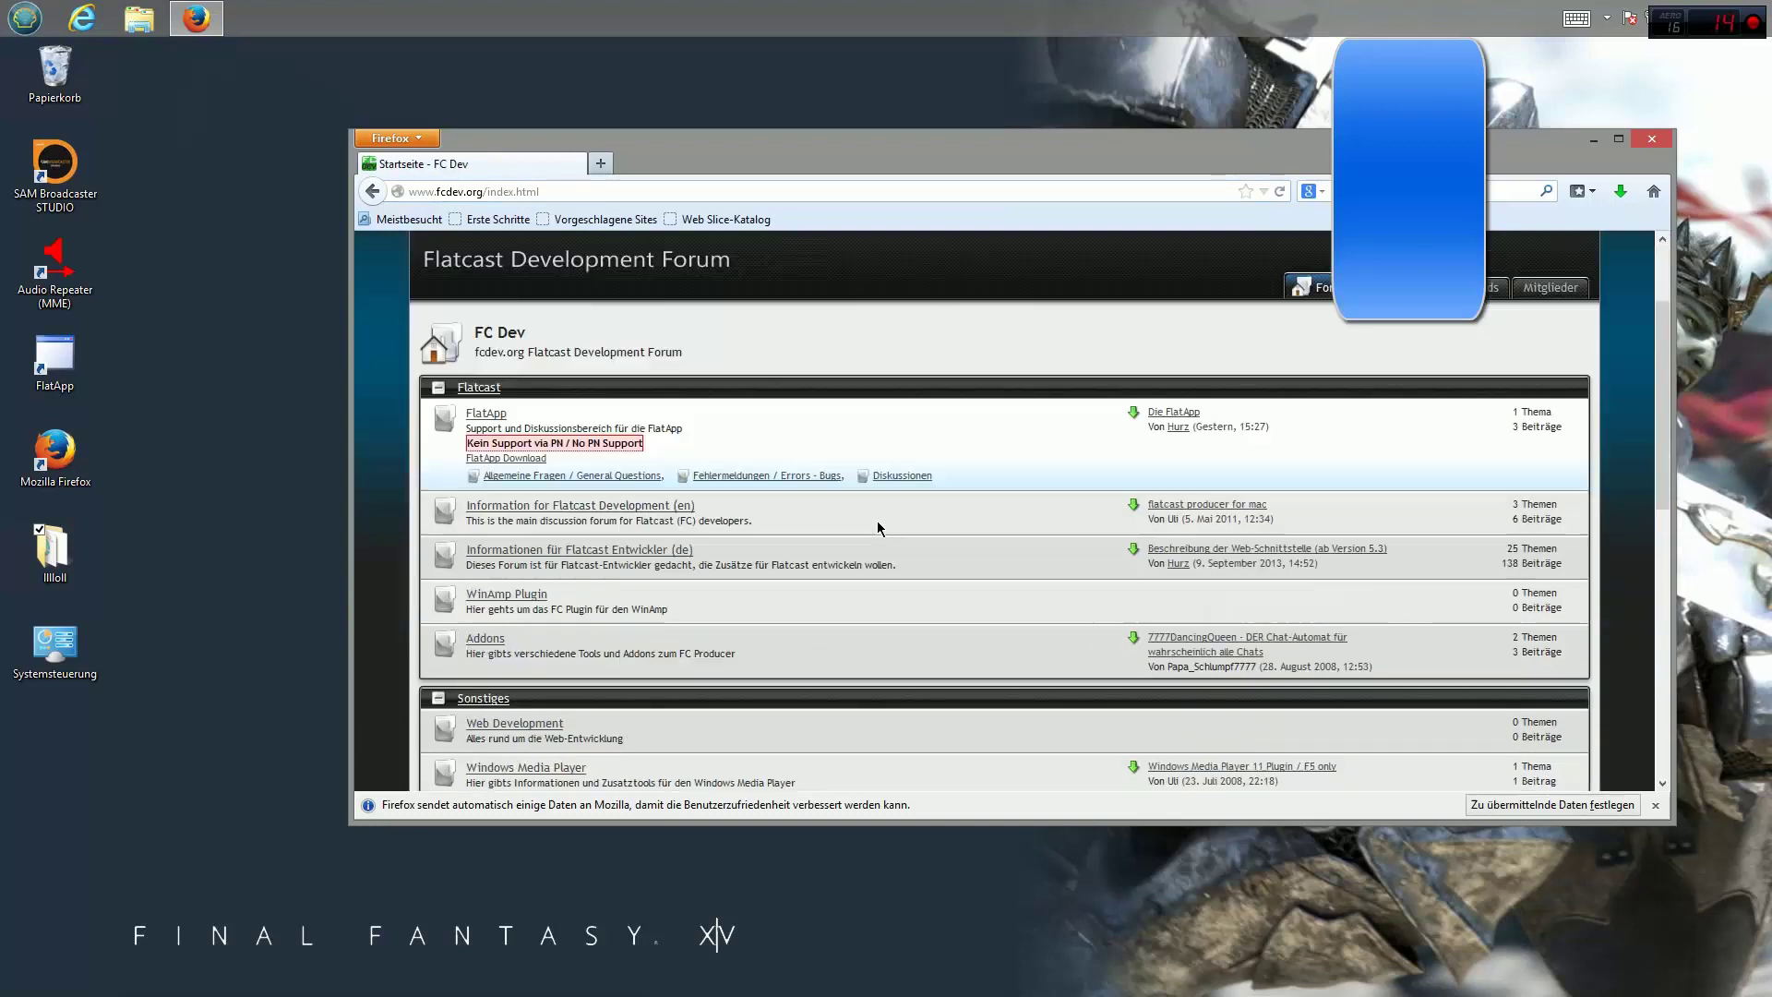
pyautogui.scroll(3, 821, 498)
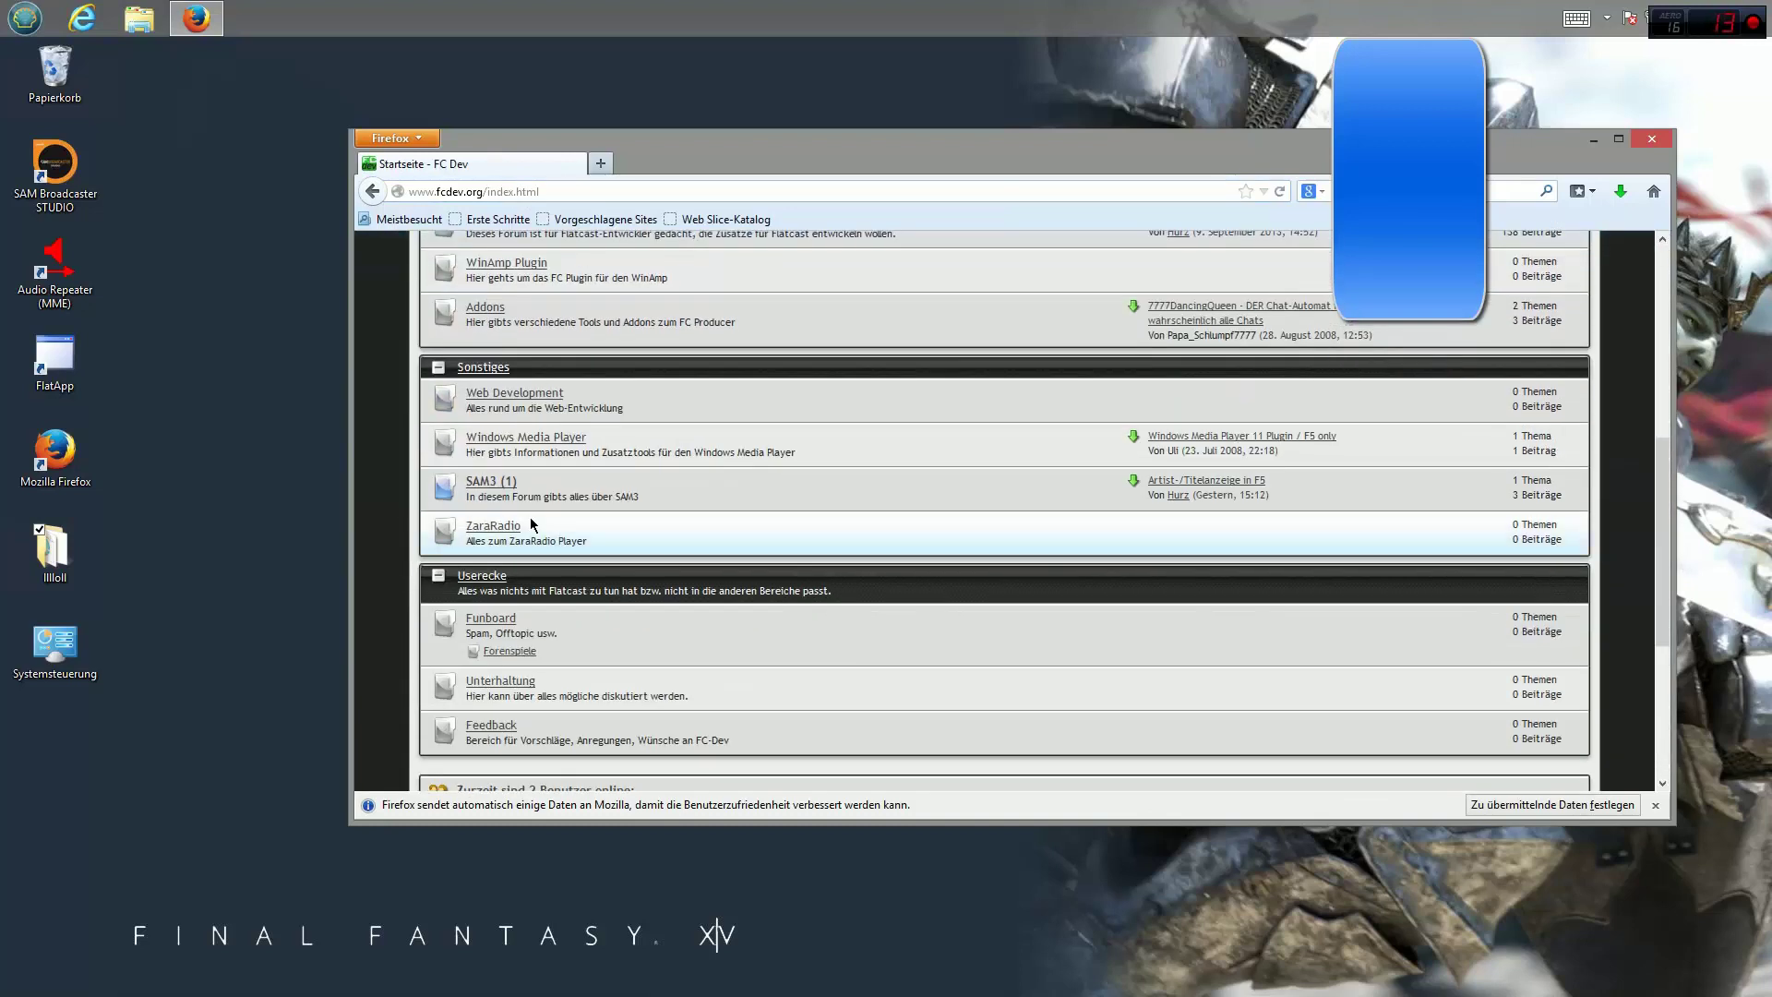
pyautogui.click(1279, 496)
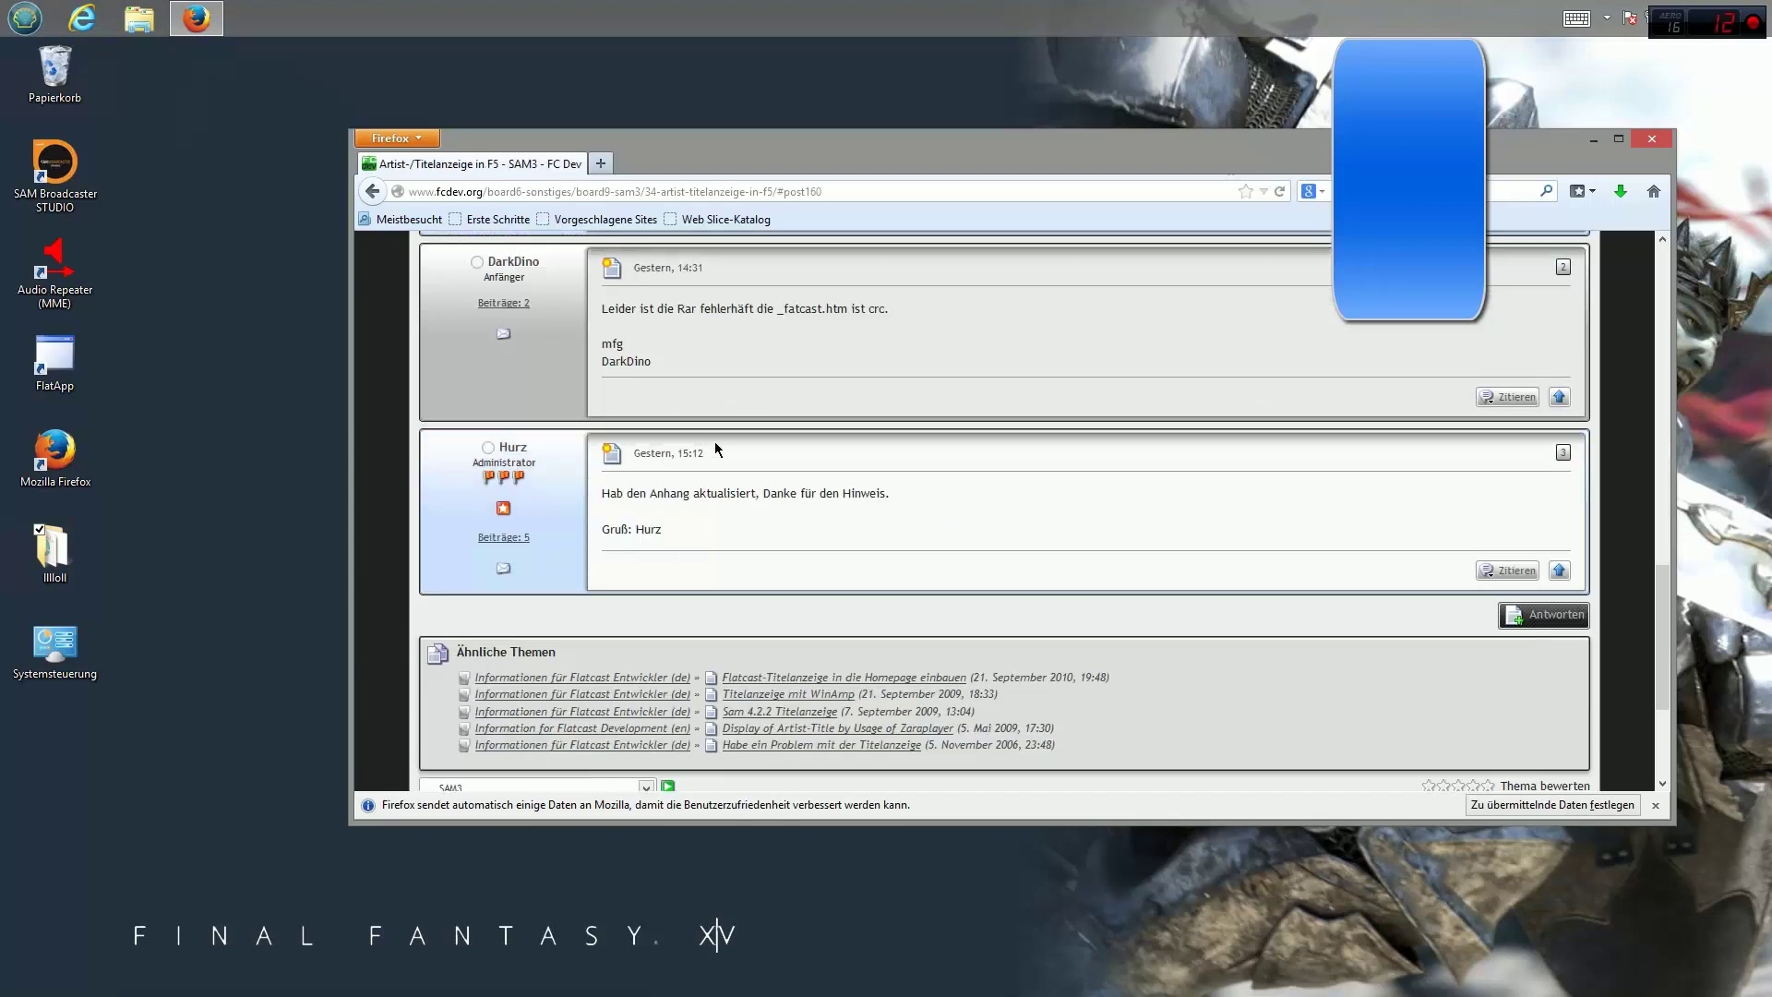
# Download the flatcast-sam.zip attachment from the thread's first post, saving it as a file.
pyautogui.scroll(5, 716, 450)
pyautogui.click(679, 580)
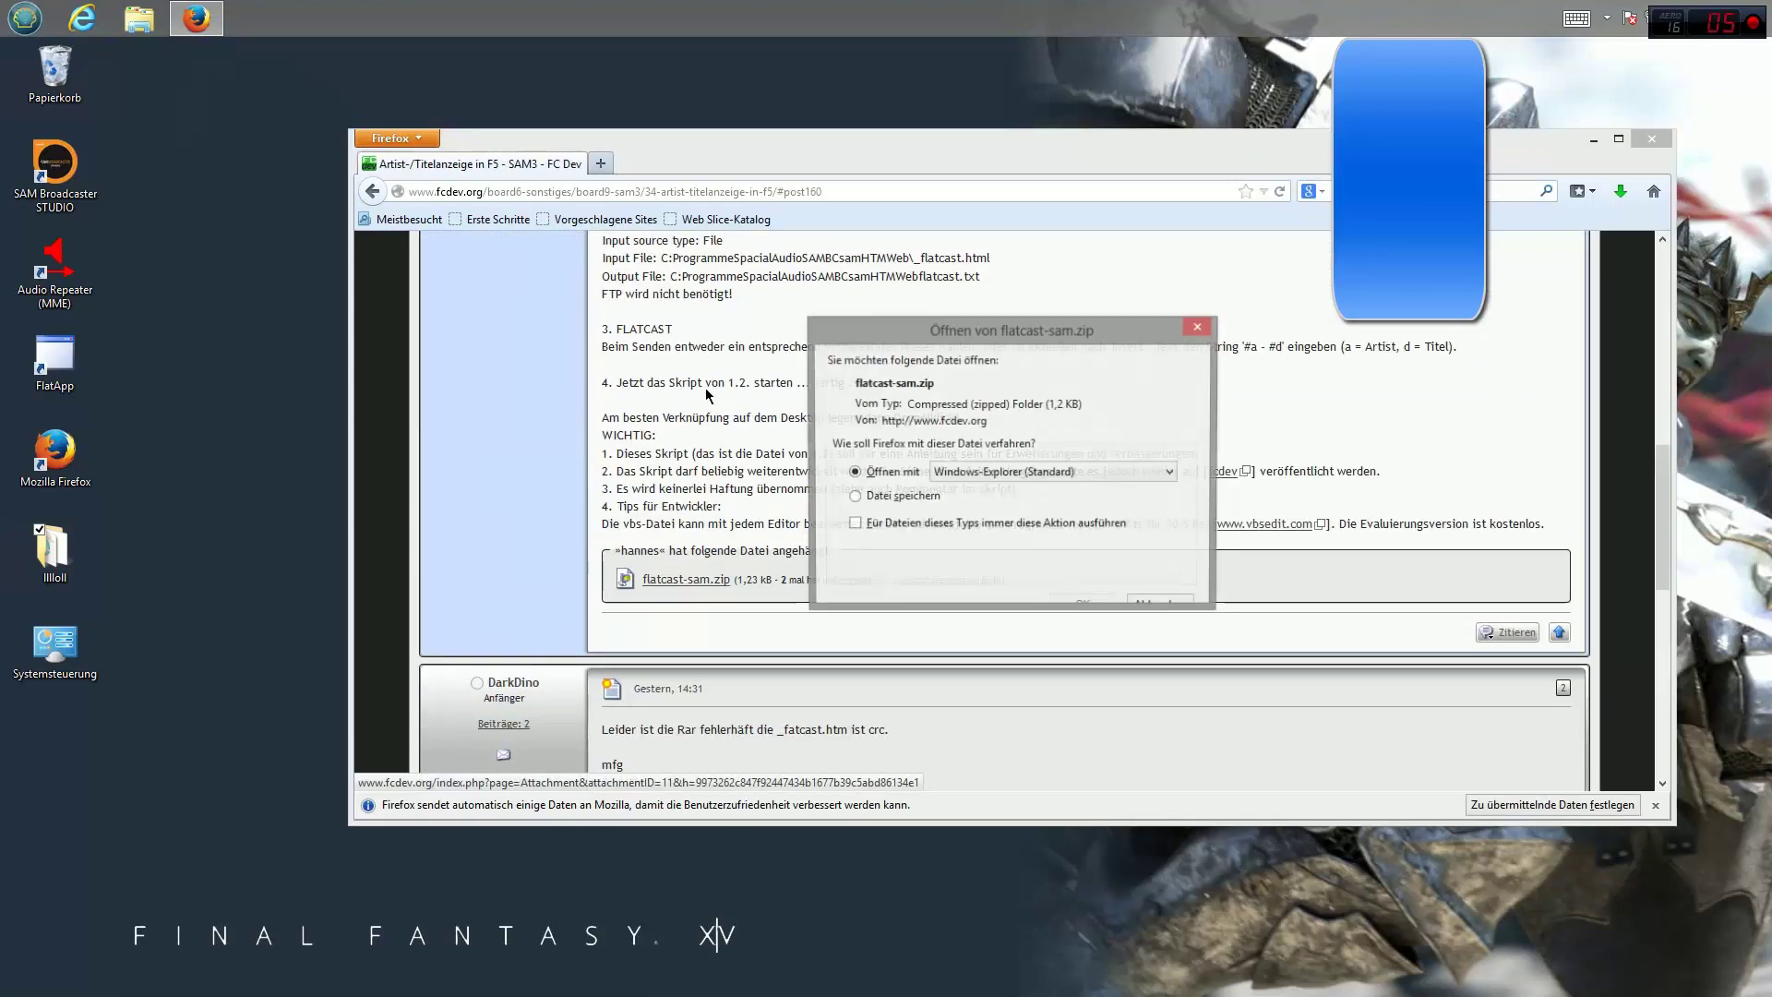
pyautogui.click(894, 499)
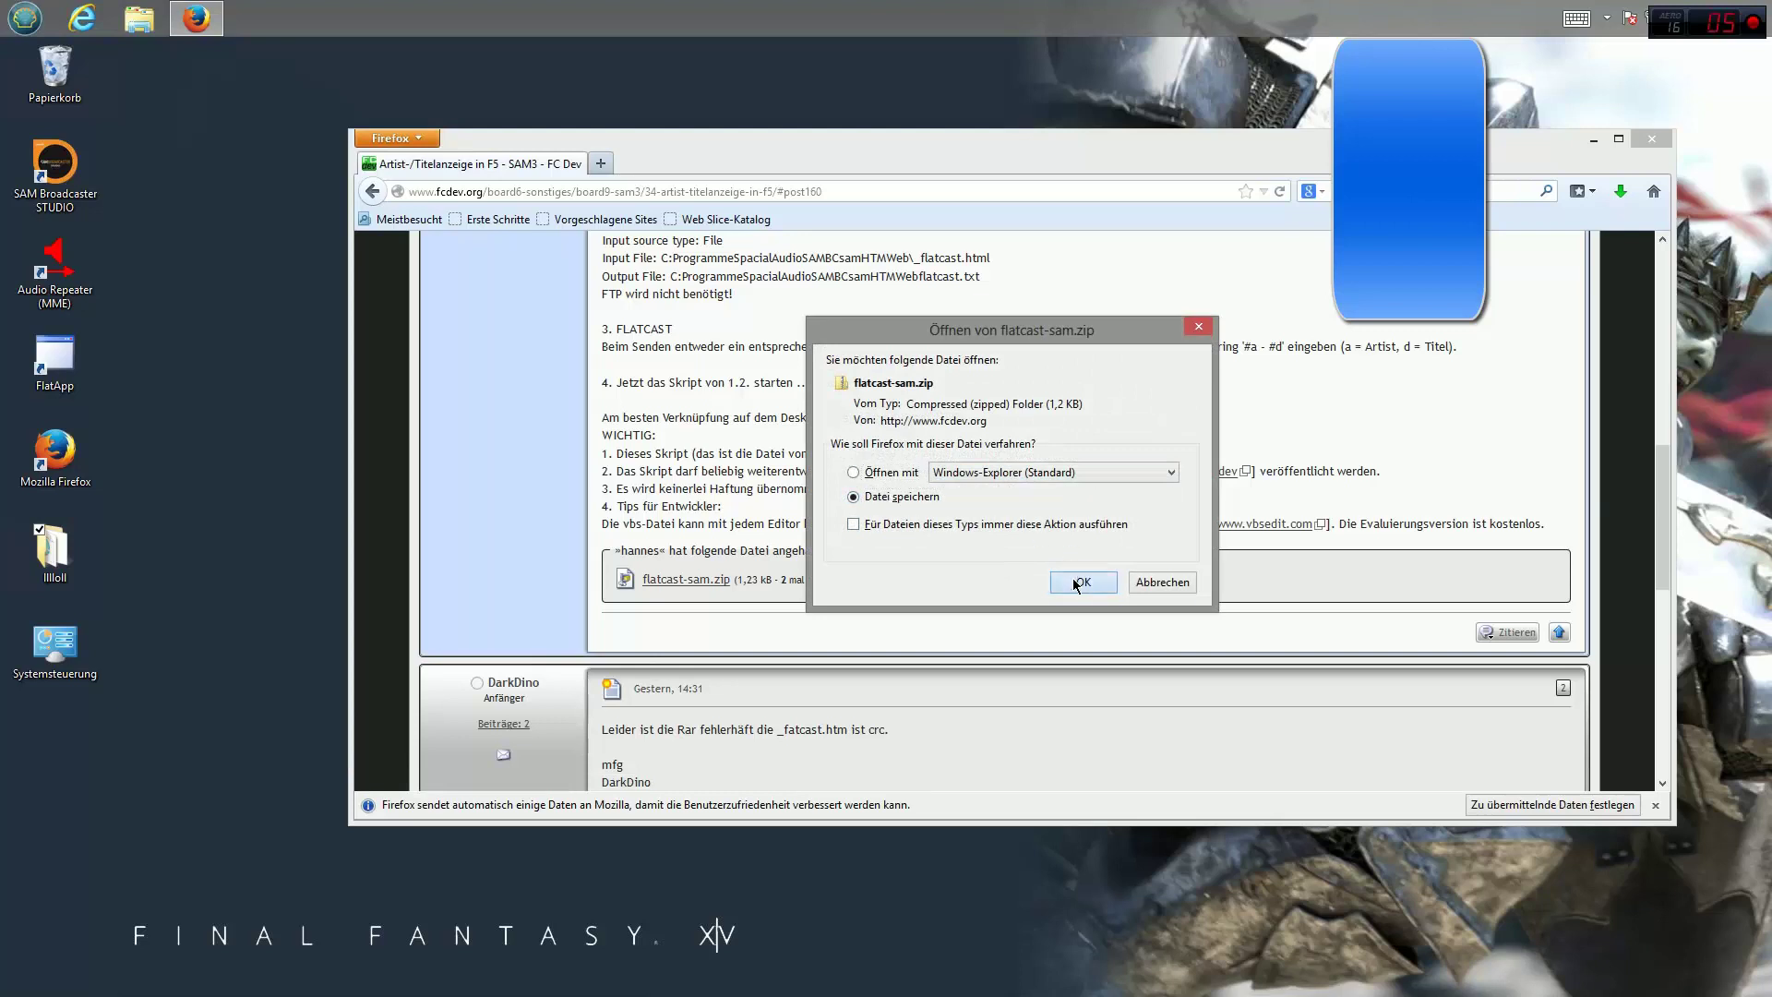
pyautogui.click(1077, 583)
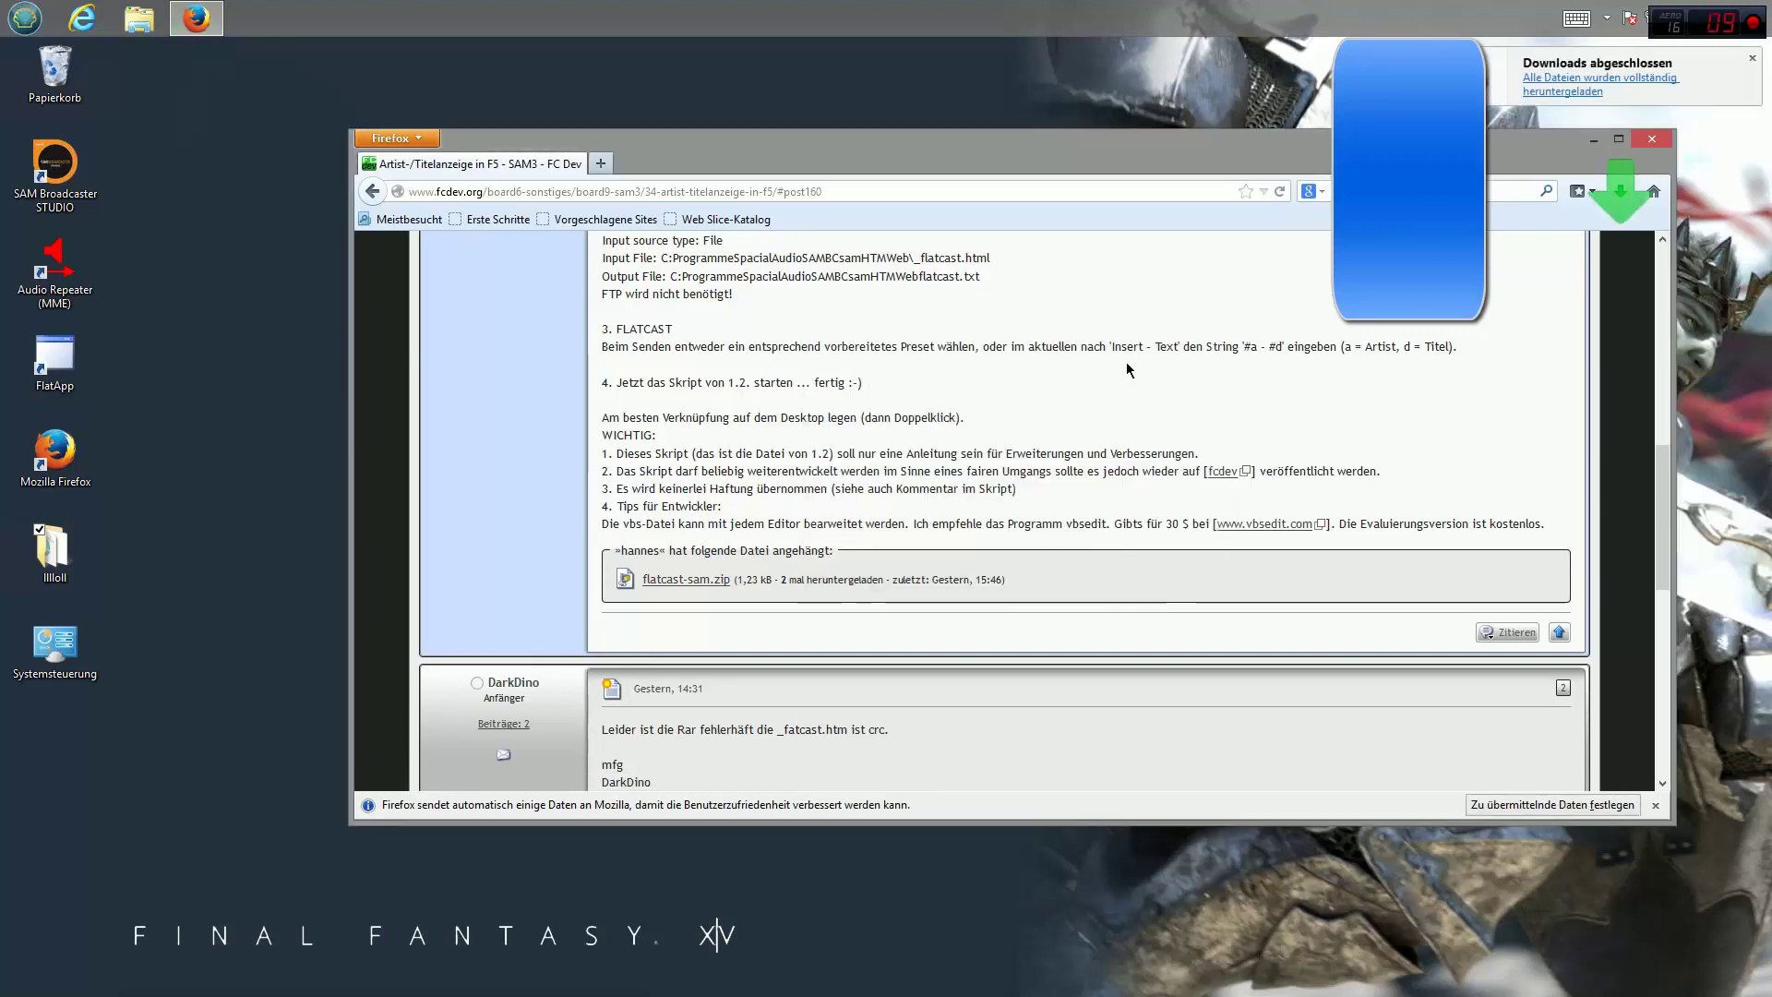
# Open the downloaded flatcast-sam.zip and copy the _flatcast HTML file and the flatcast text file to the desktop.
pyautogui.click(1593, 144)
pyautogui.click(1556, 82)
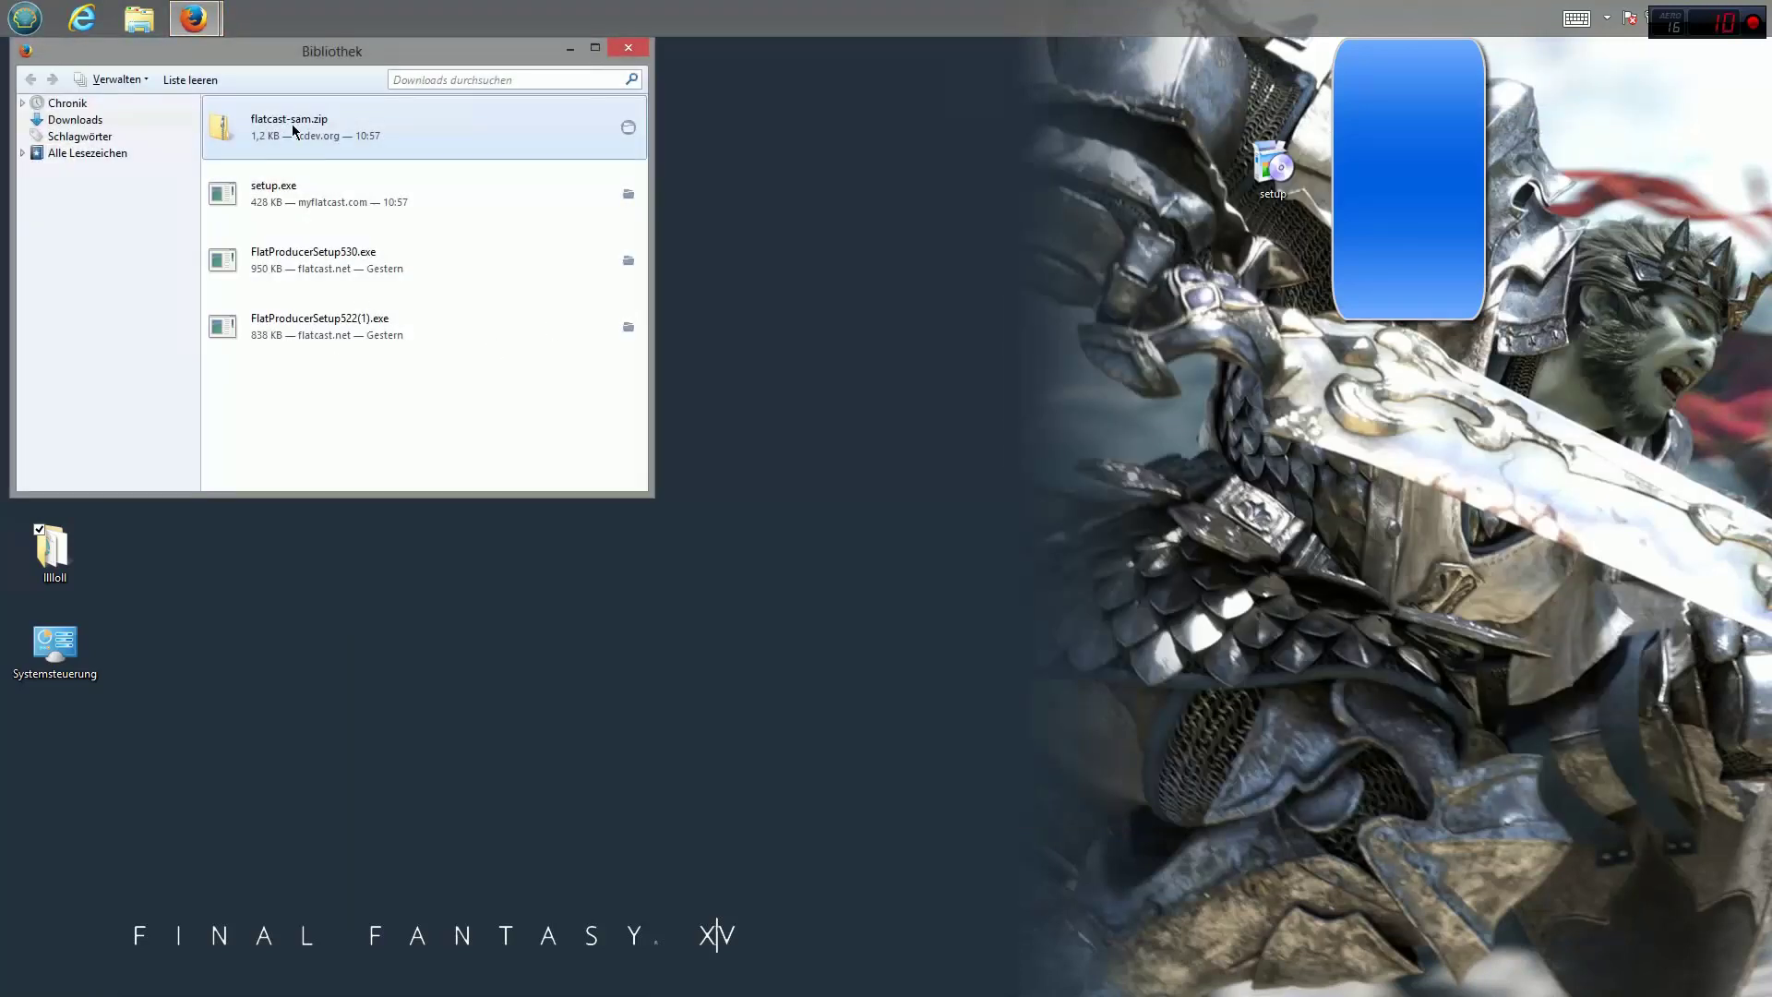
pyautogui.doubleClick(294, 131)
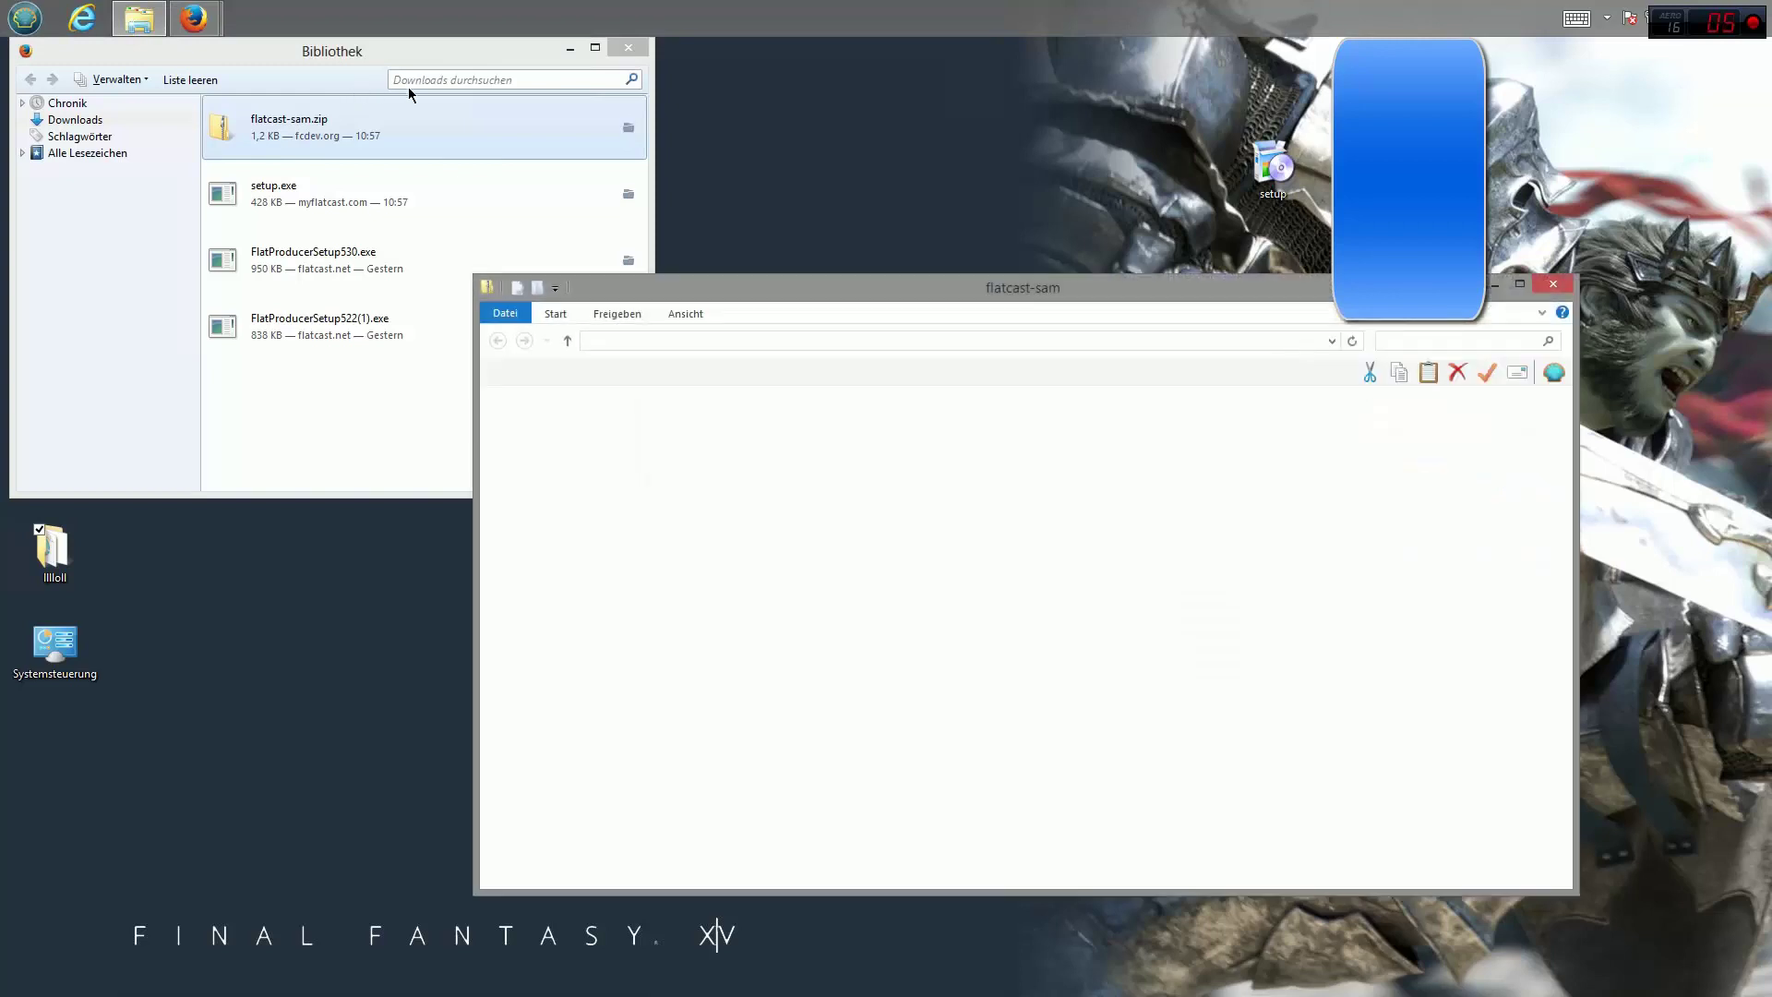
pyautogui.click(719, 467)
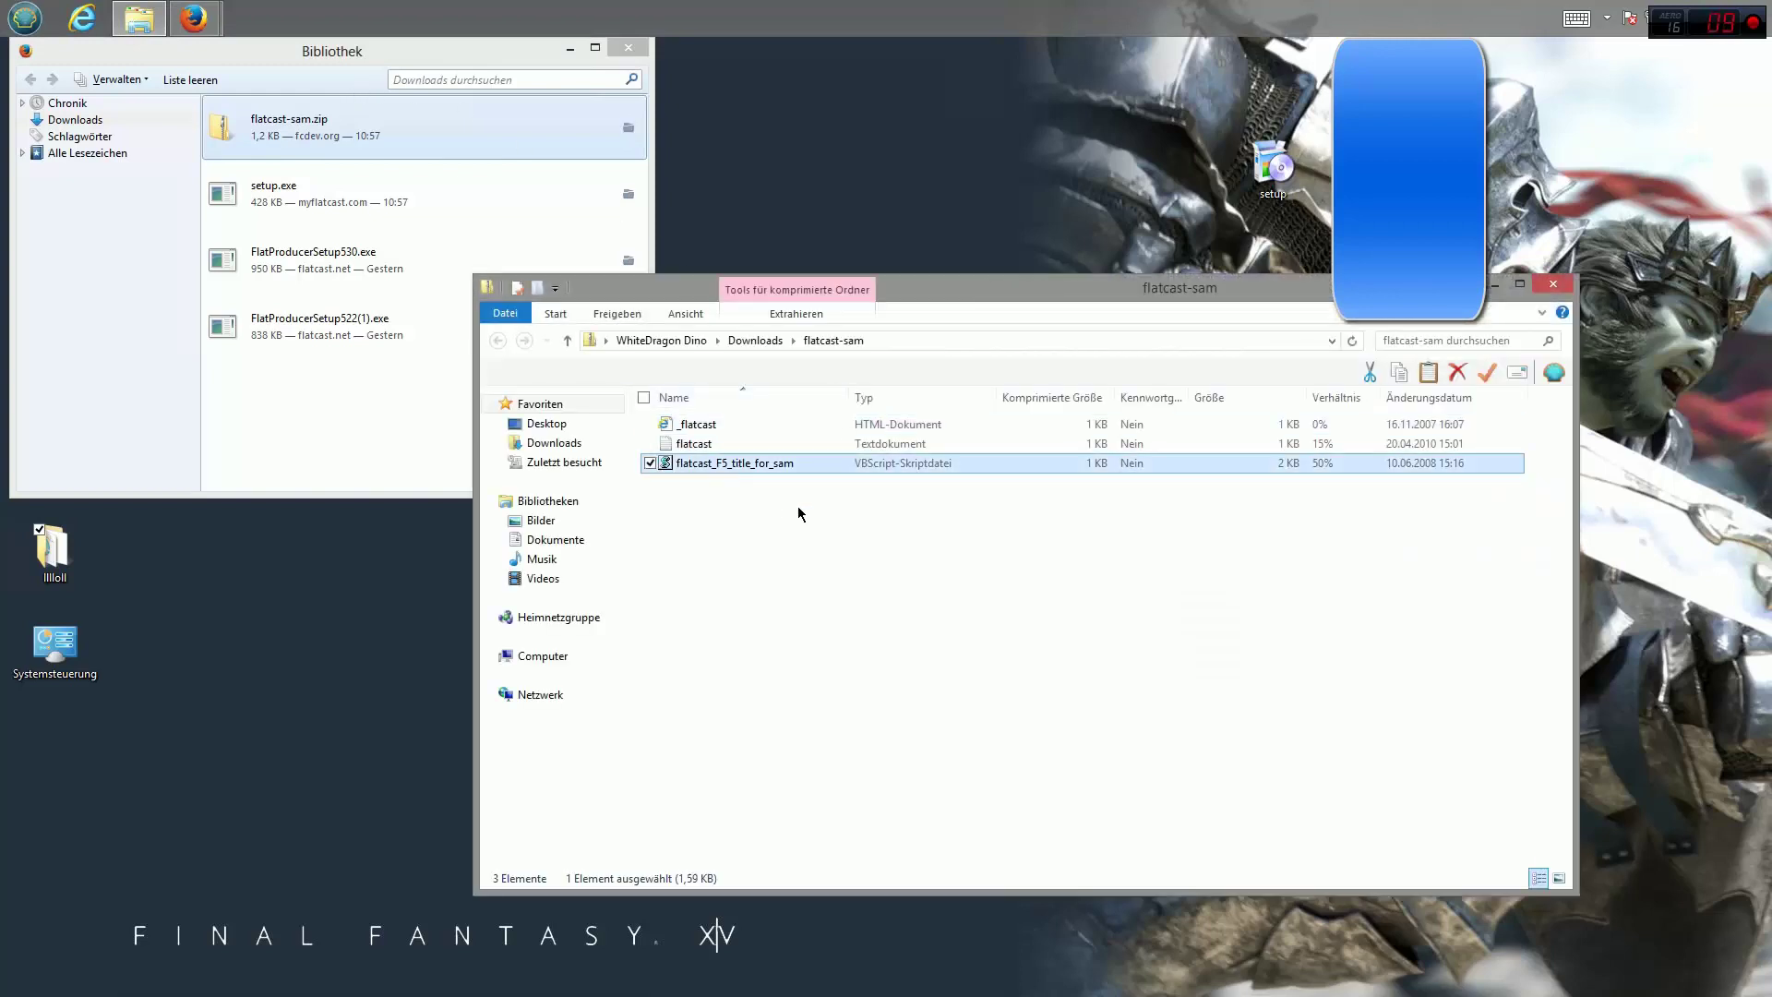
pyautogui.click(783, 453)
pyautogui.moveTo(827, 424); pyautogui.dragTo(664, 445)
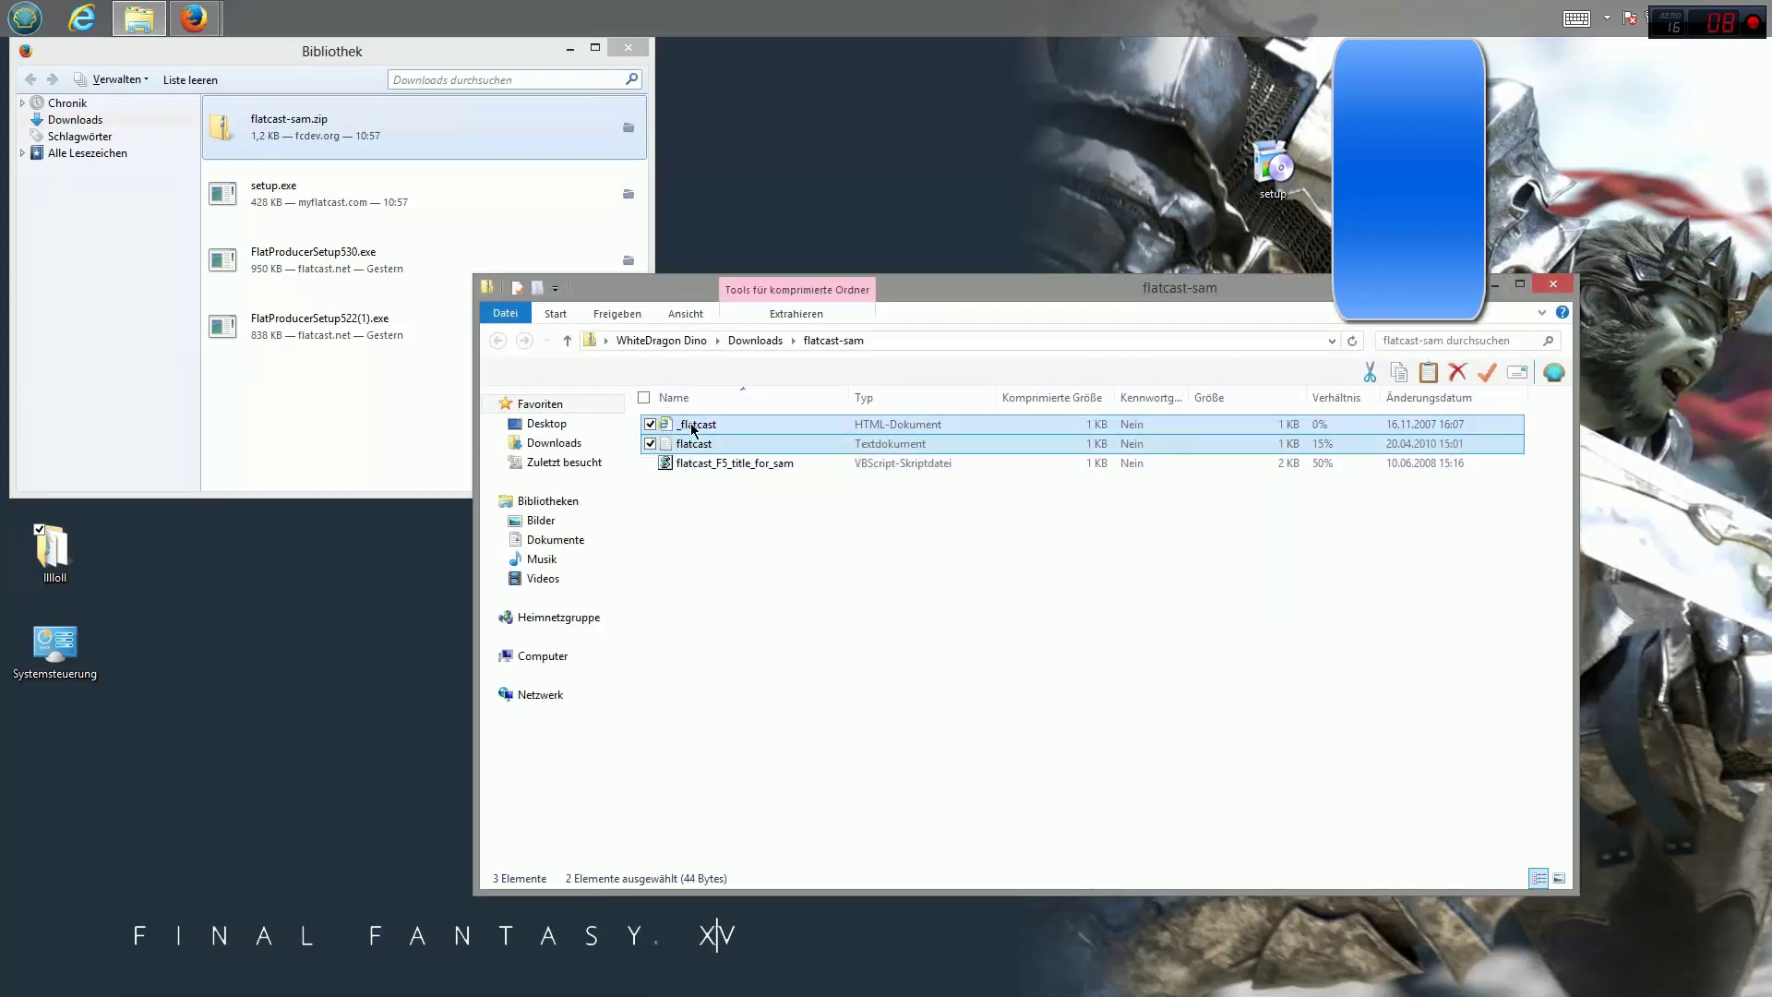
pyautogui.moveTo(950, 192); pyautogui.dragTo(953, 198)
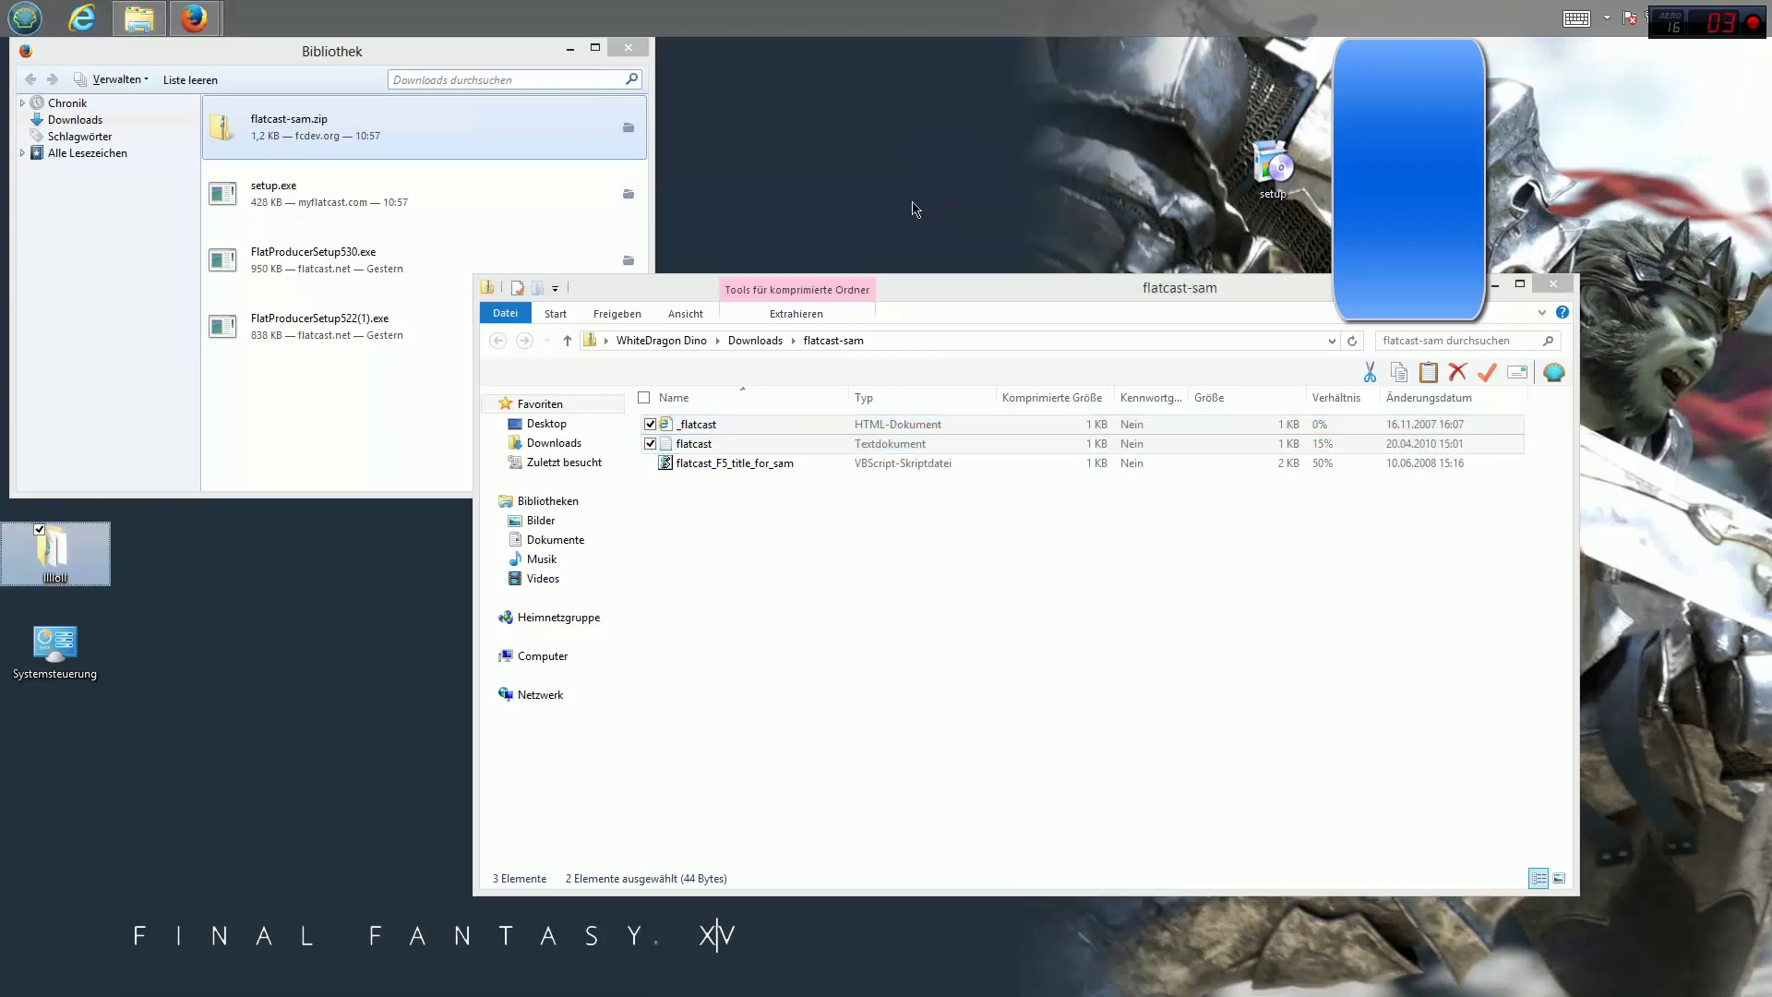
pyautogui.click(1548, 284)
# Run the downloaded setup.exe, minimize the downloads window and dismiss the application activation message.
pyautogui.doubleClick(360, 190)
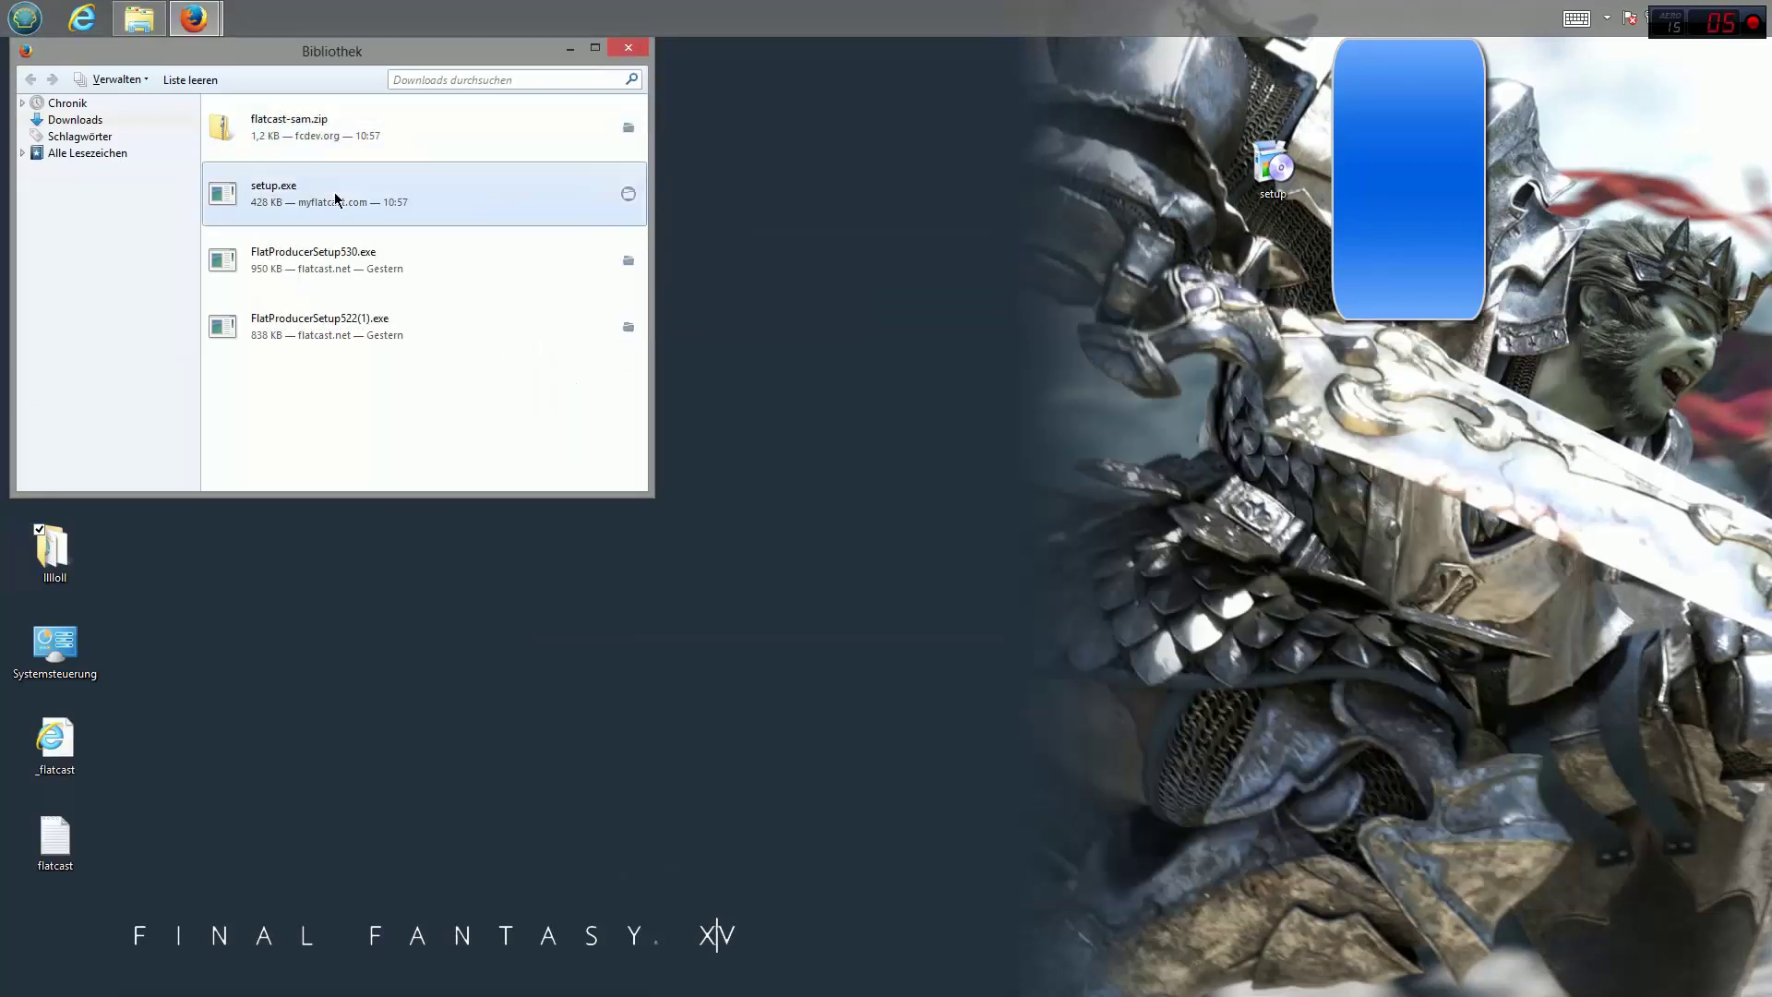
pyautogui.click(569, 50)
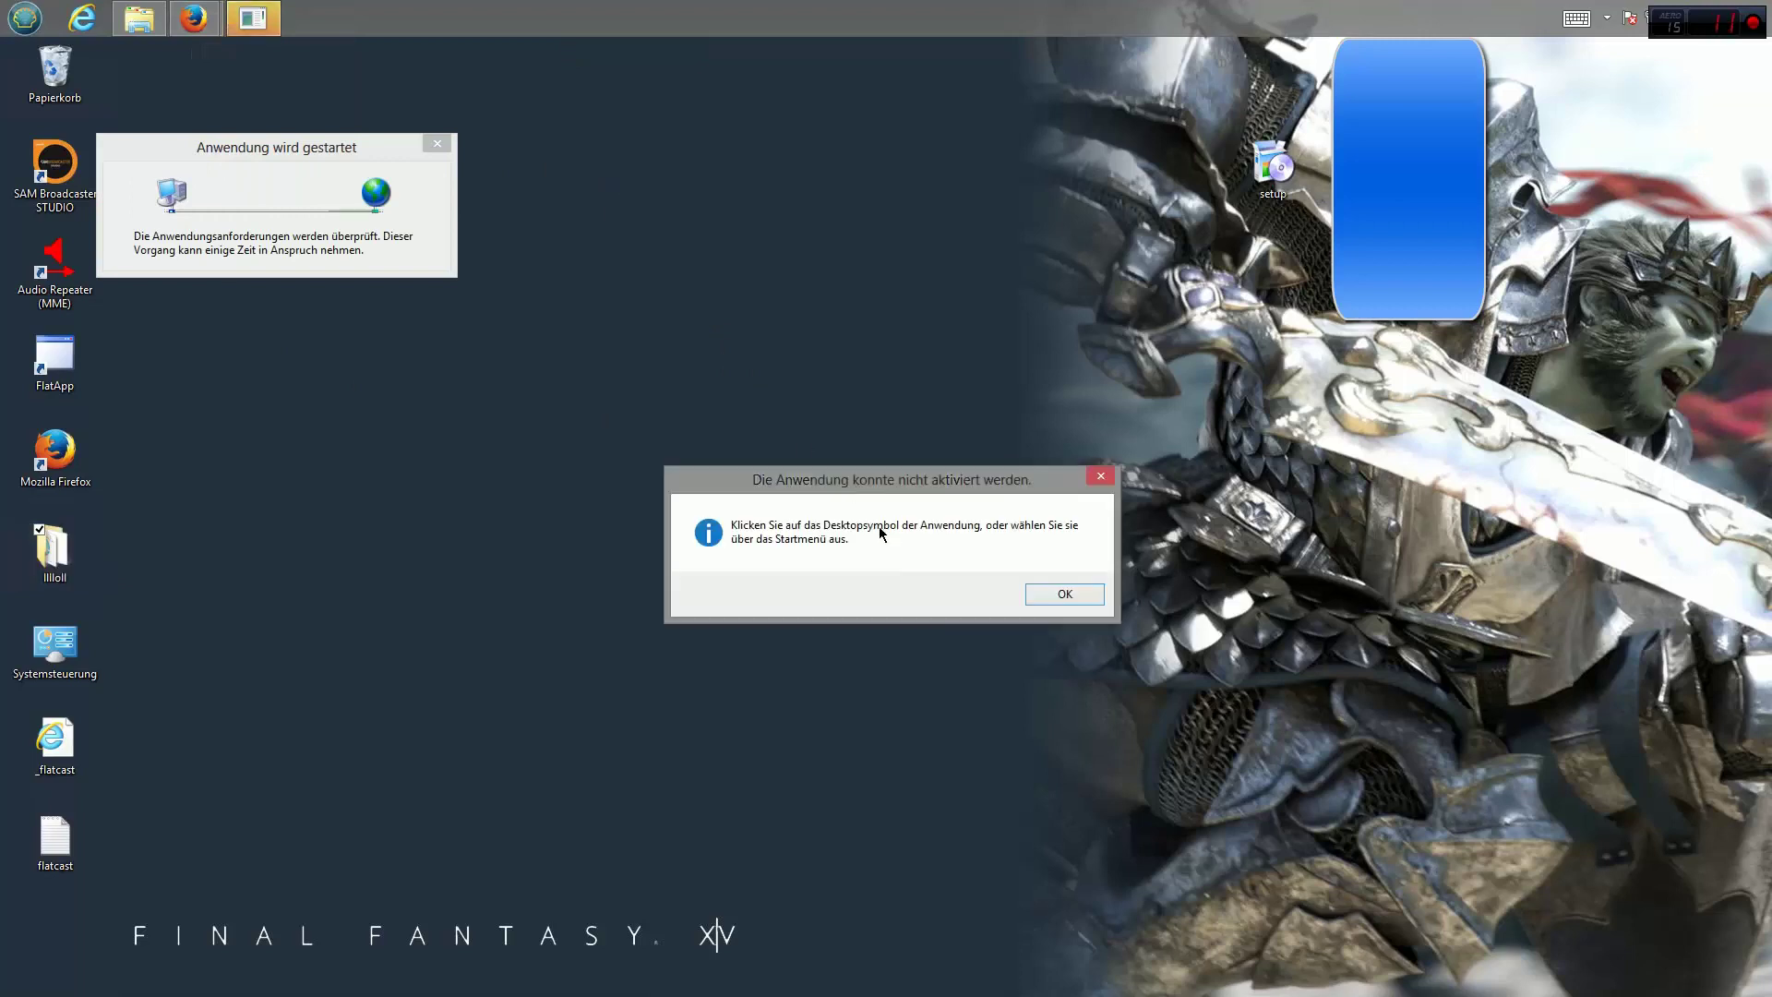
pyautogui.click(1053, 593)
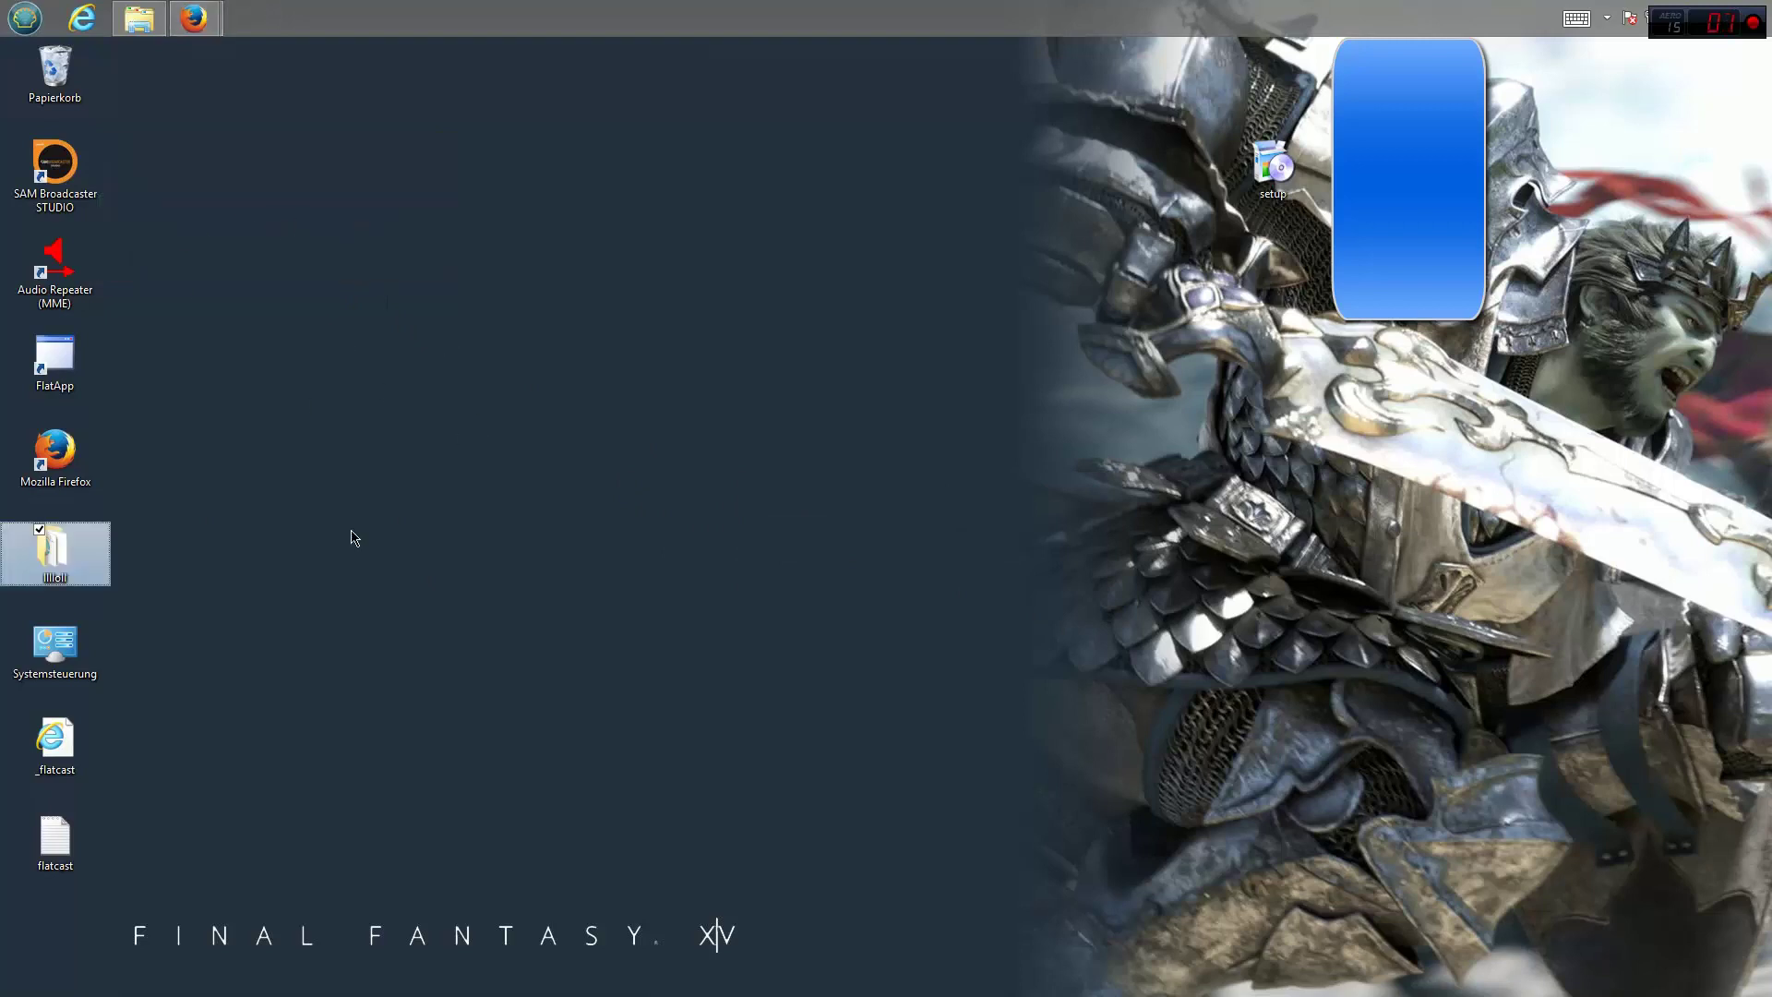
# Move the FlatApp shortcut out of the icon column into the open area of the desktop.
pyautogui.click(641, 588)
pyautogui.moveTo(104, 375); pyautogui.dragTo(548, 372)
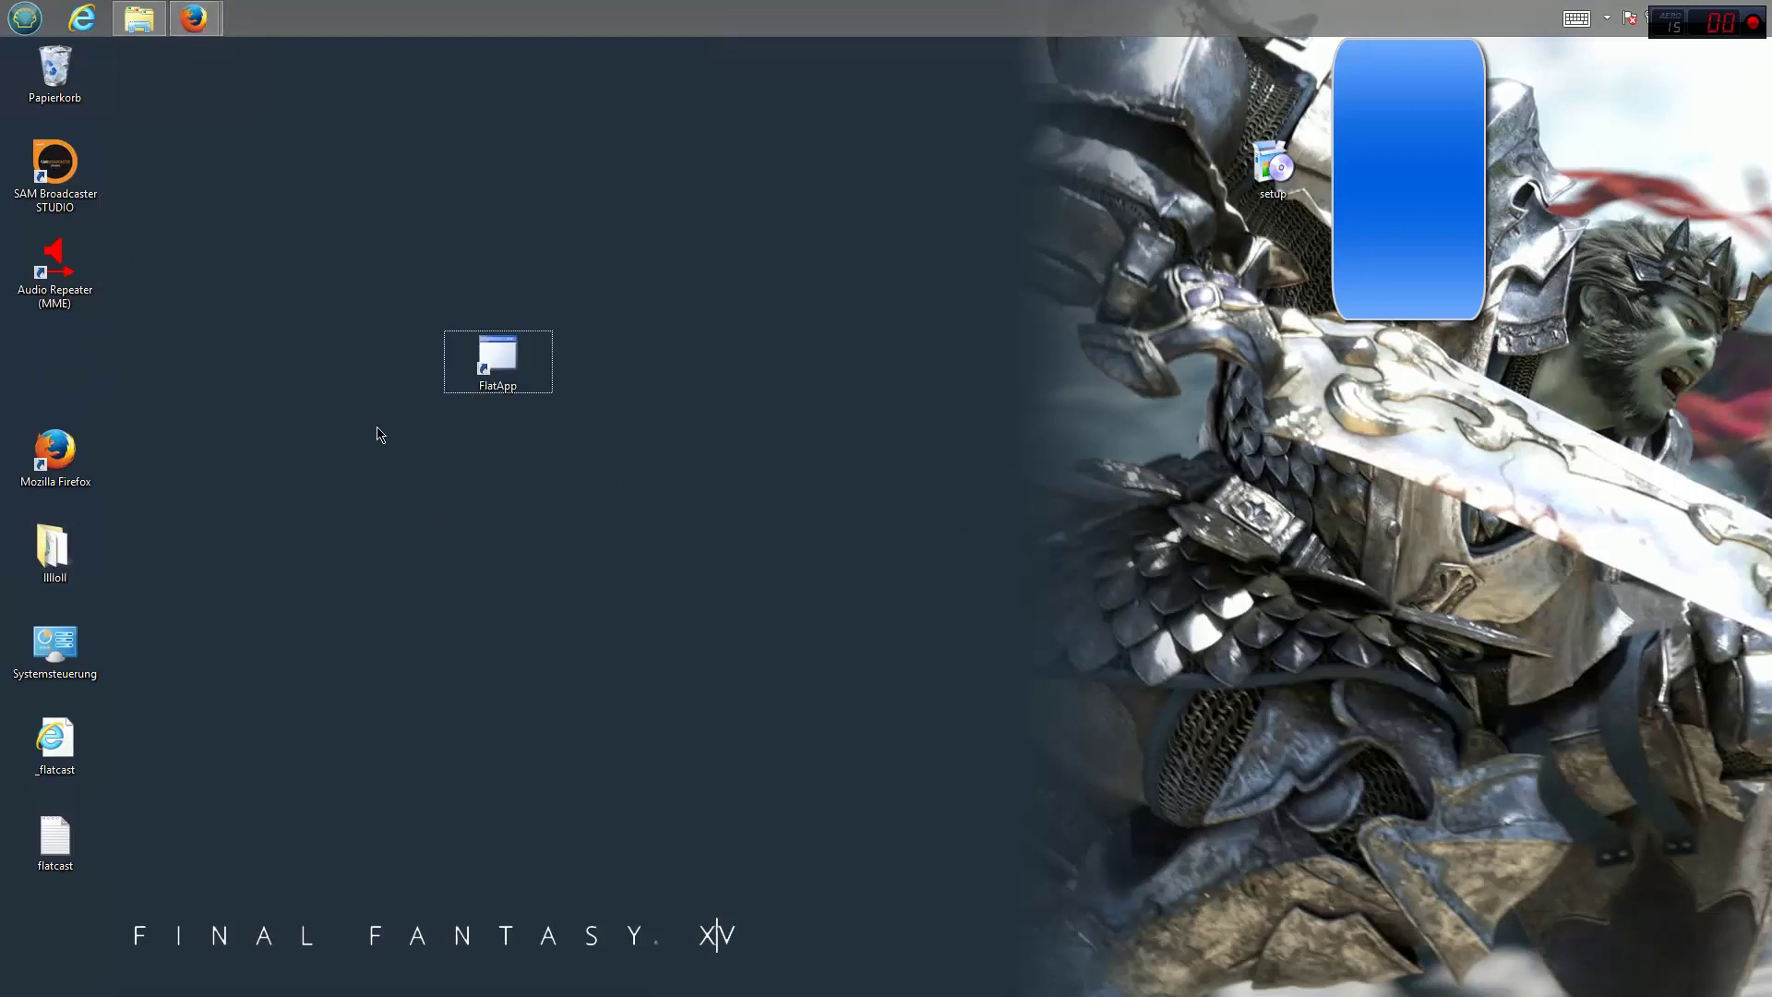
# Copy the _flatcast and flatcast desktop files and open the samHTMLweb folder in SAM Broadcaster STUDIO's installation directory.
pyautogui.moveTo(73, 792); pyautogui.dragTo(4, 698)
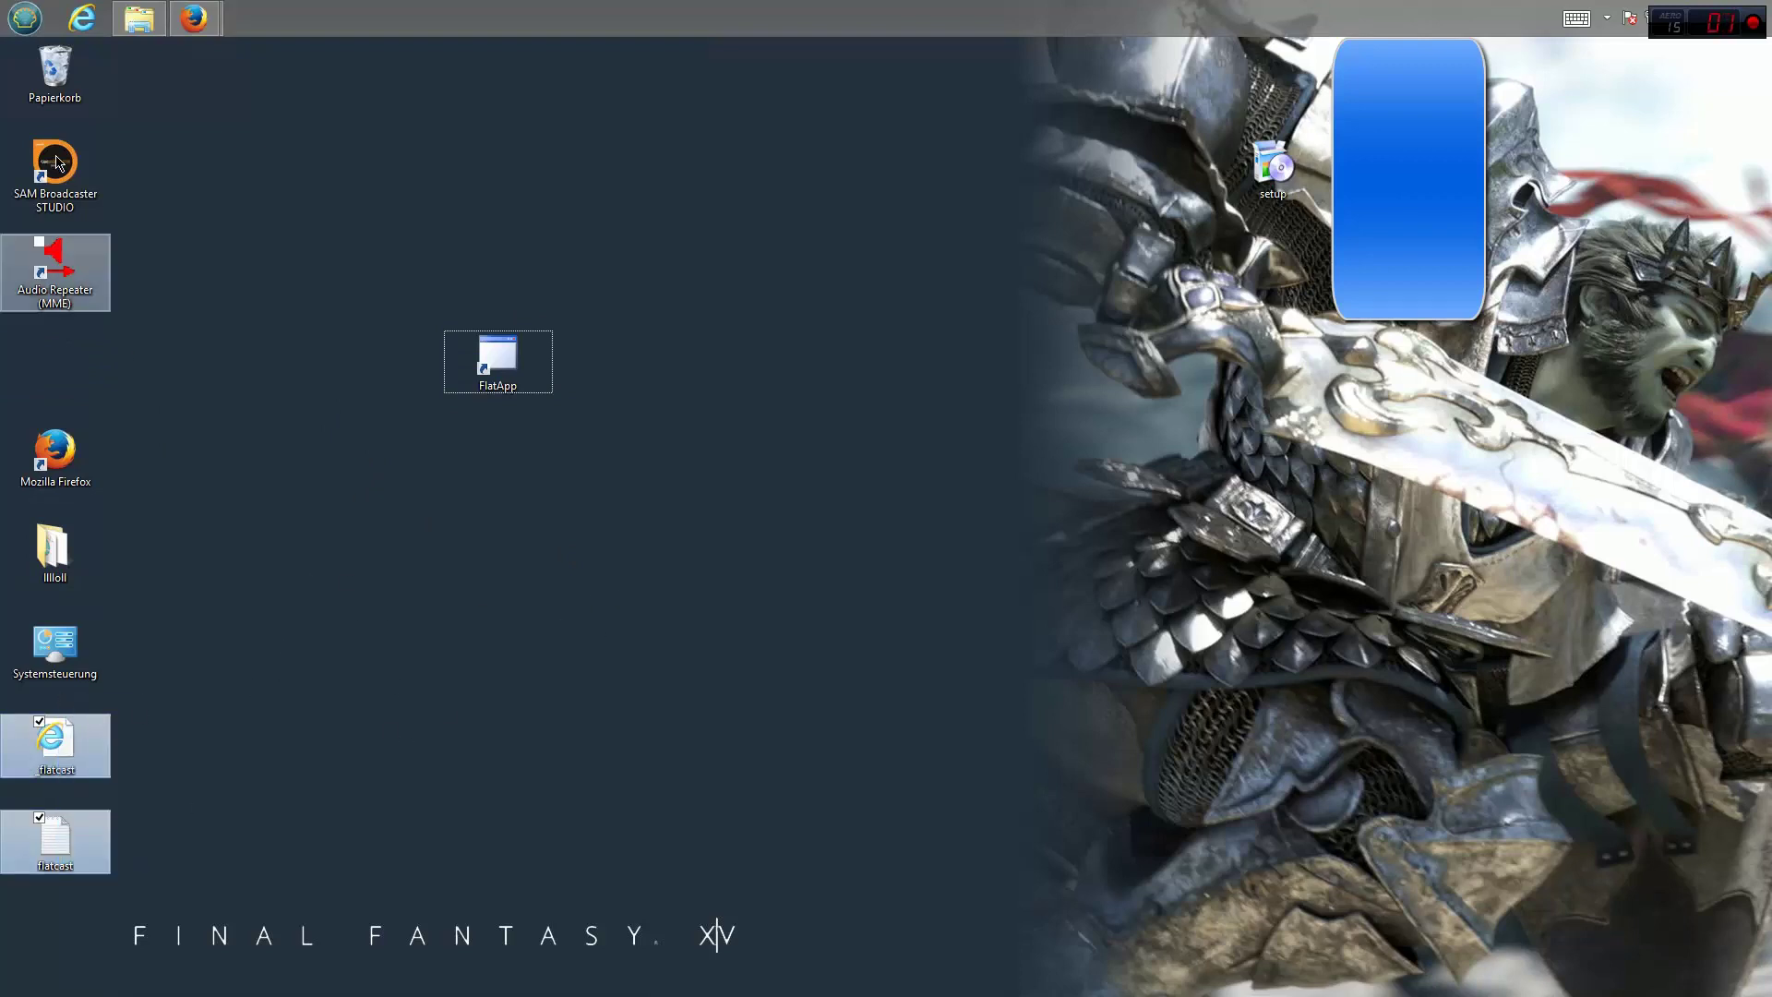
pyautogui.click(69, 179)
pyautogui.rightClick(71, 182)
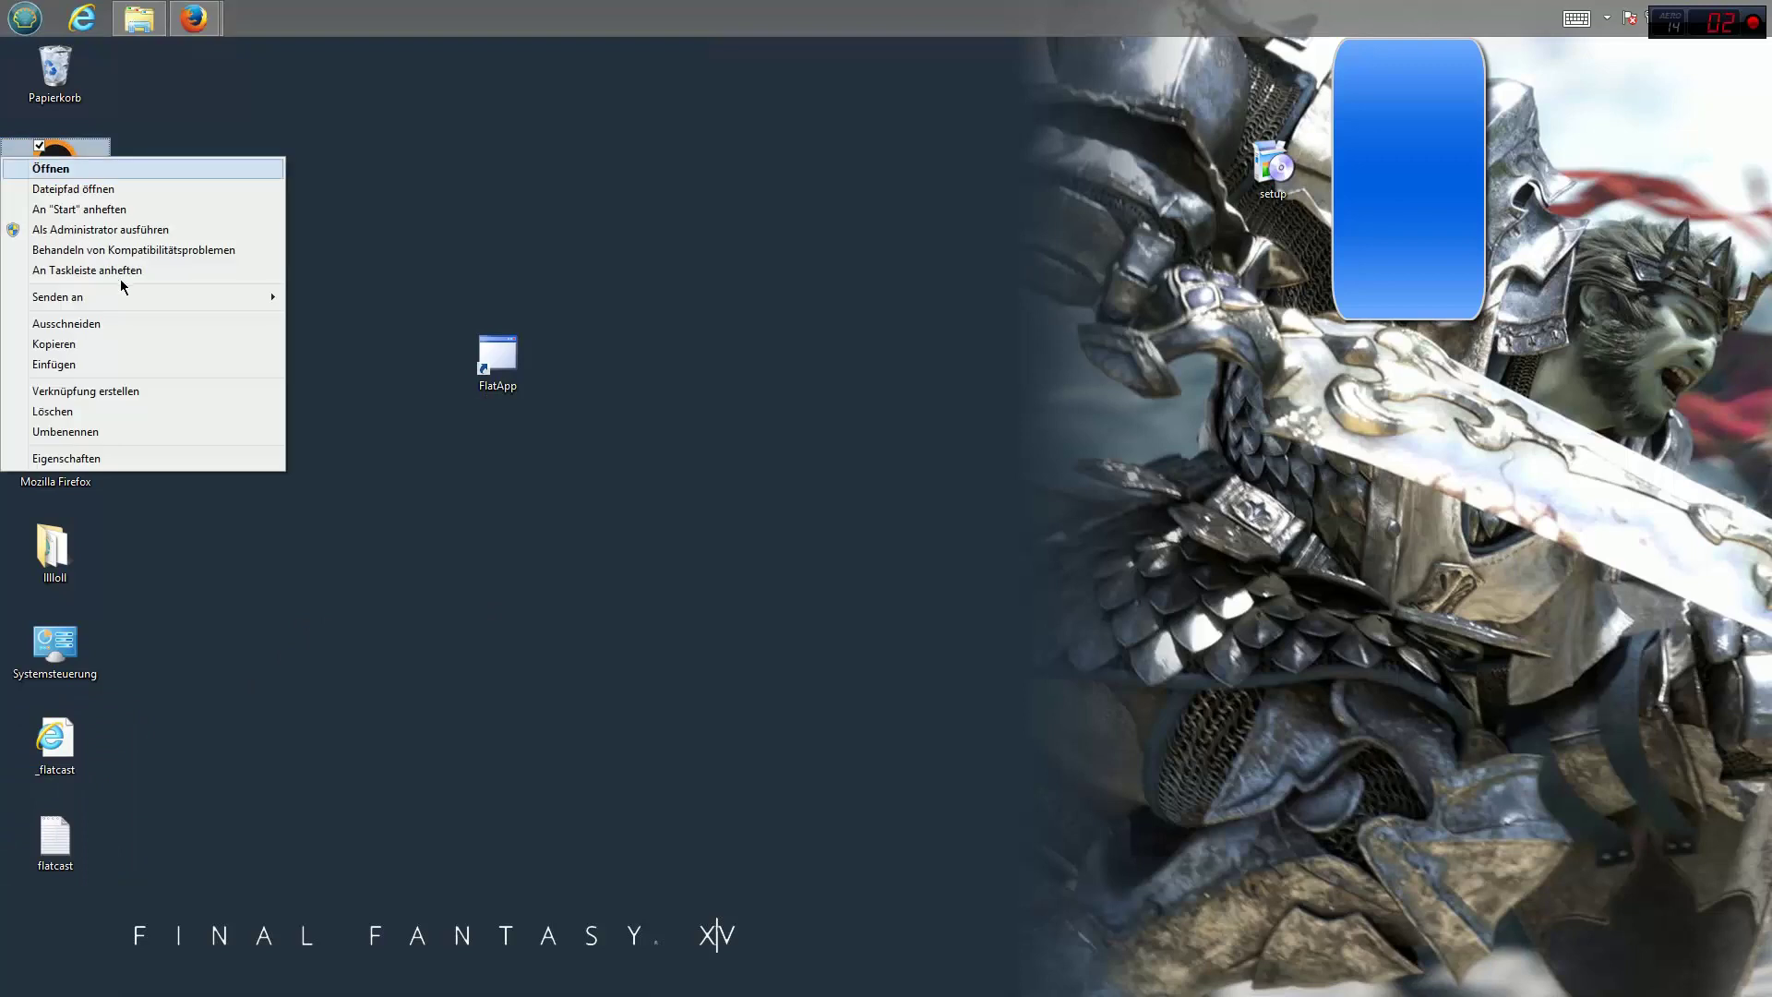
pyautogui.click(86, 193)
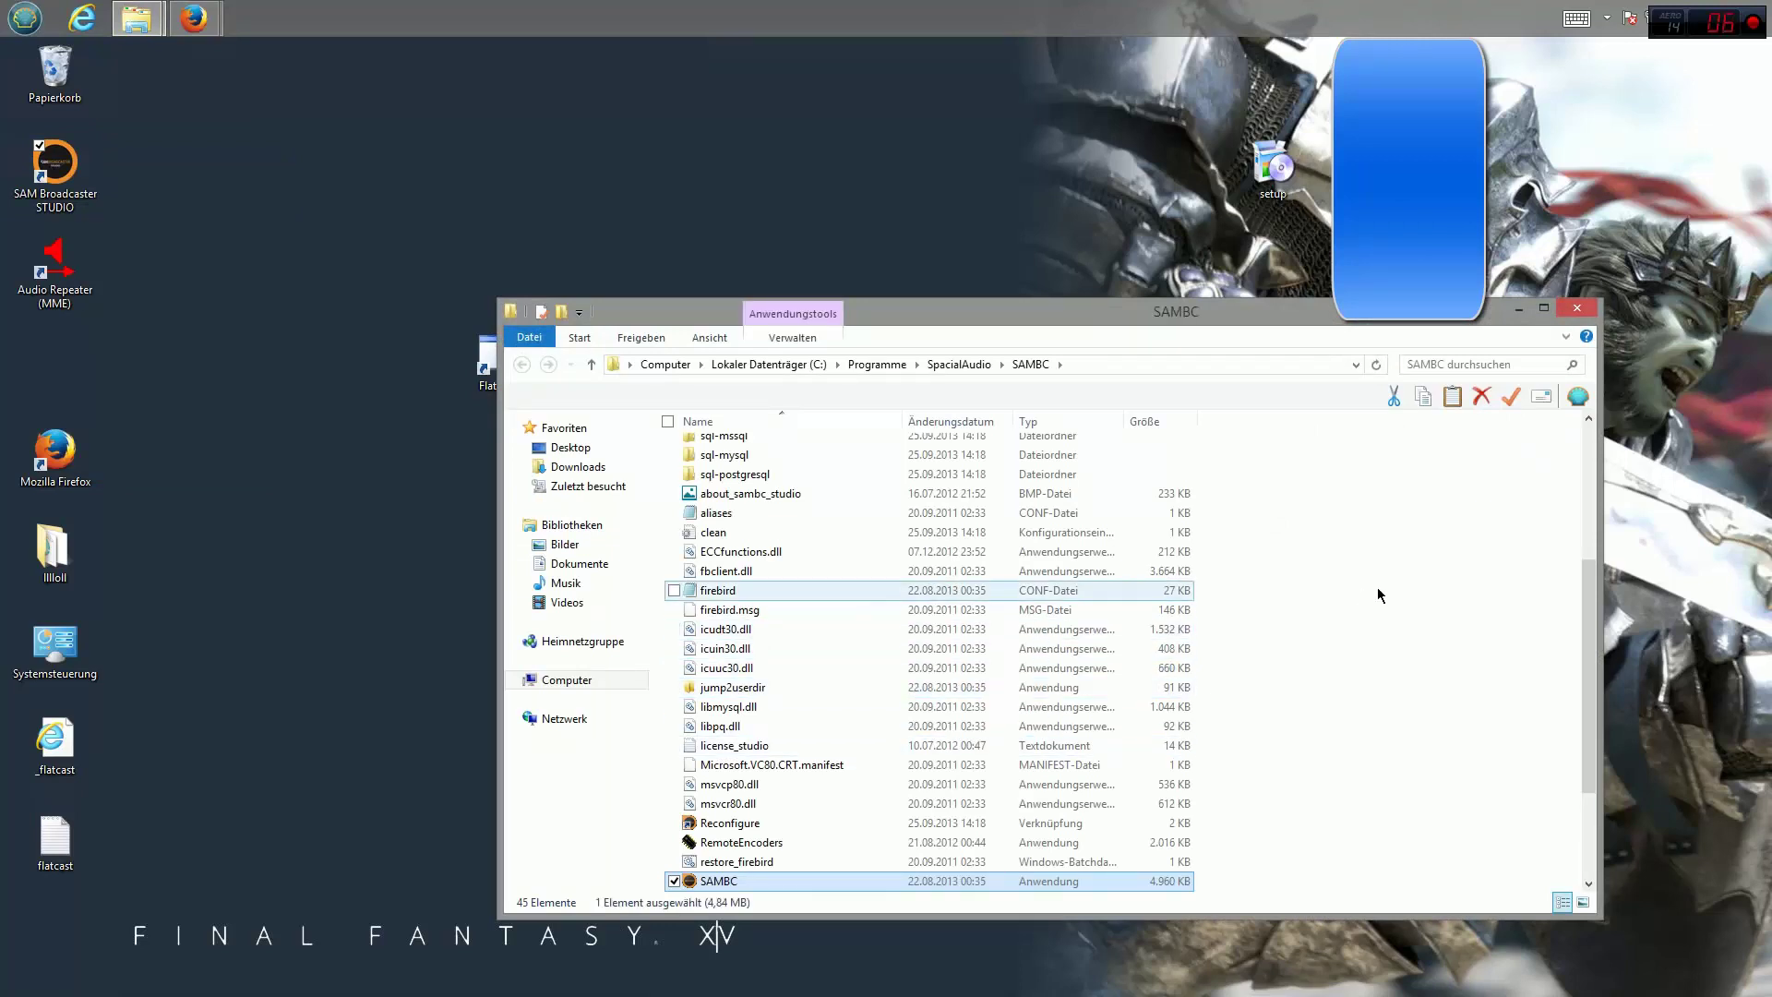
pyautogui.scroll(5, 1592, 596)
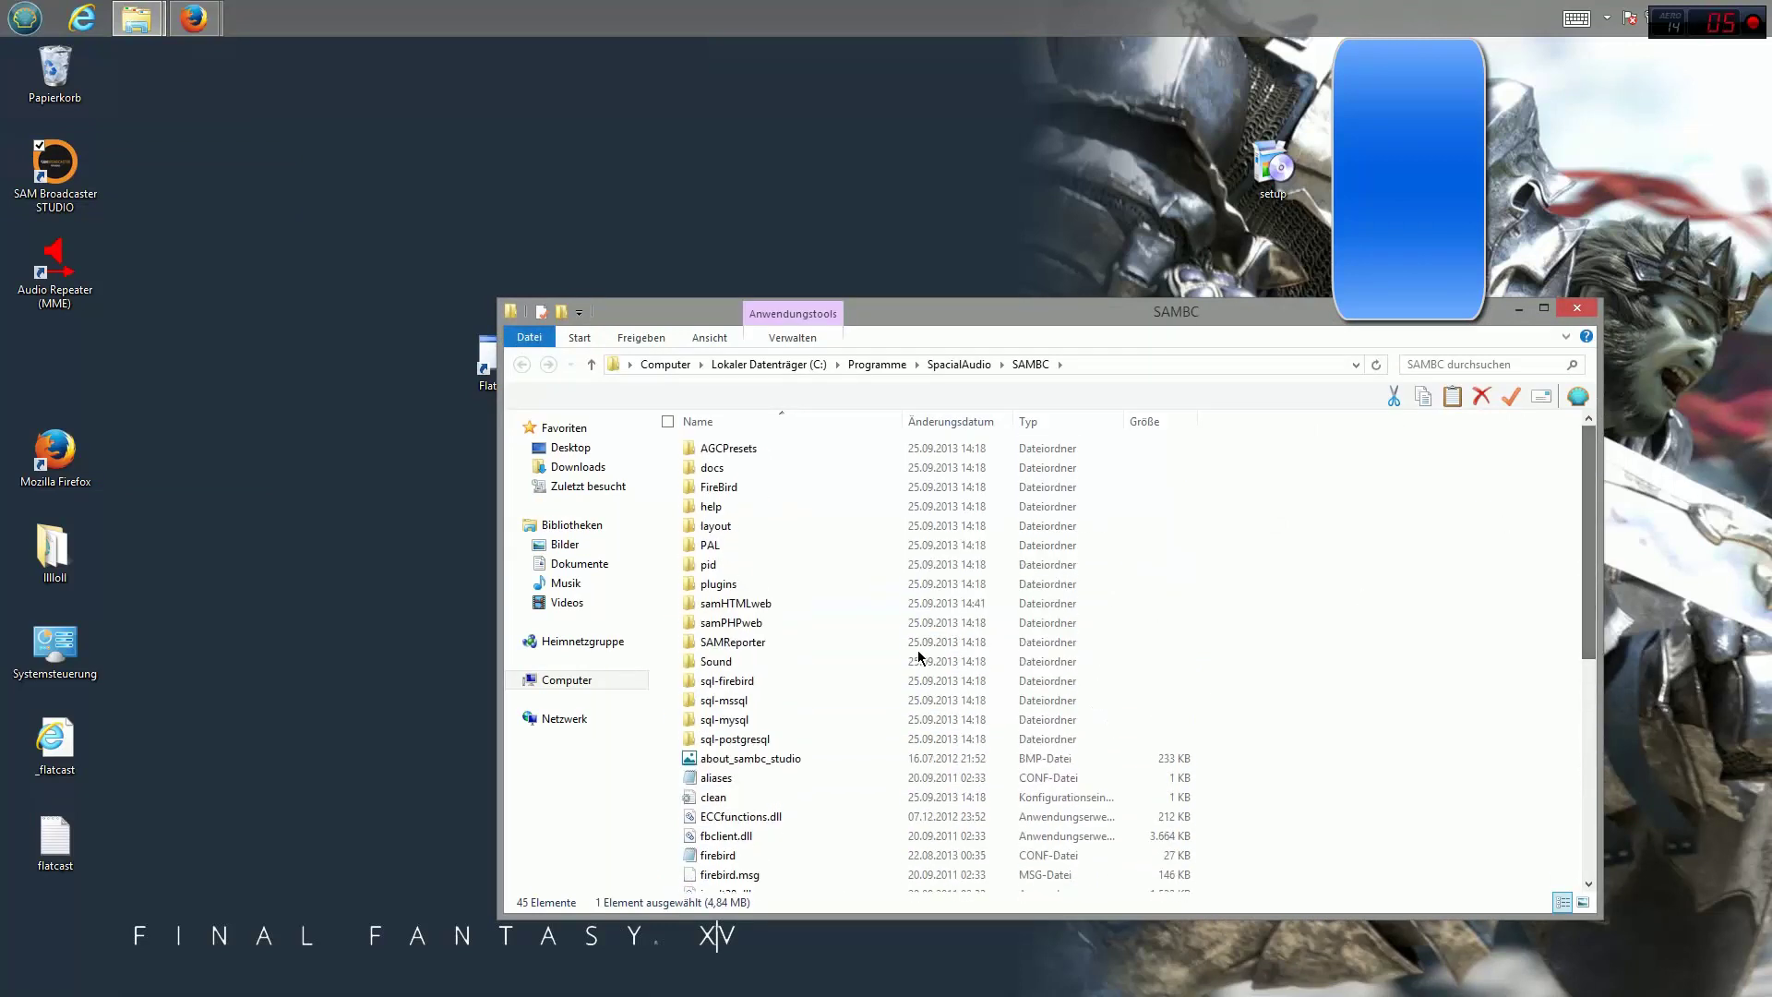
pyautogui.doubleClick(769, 605)
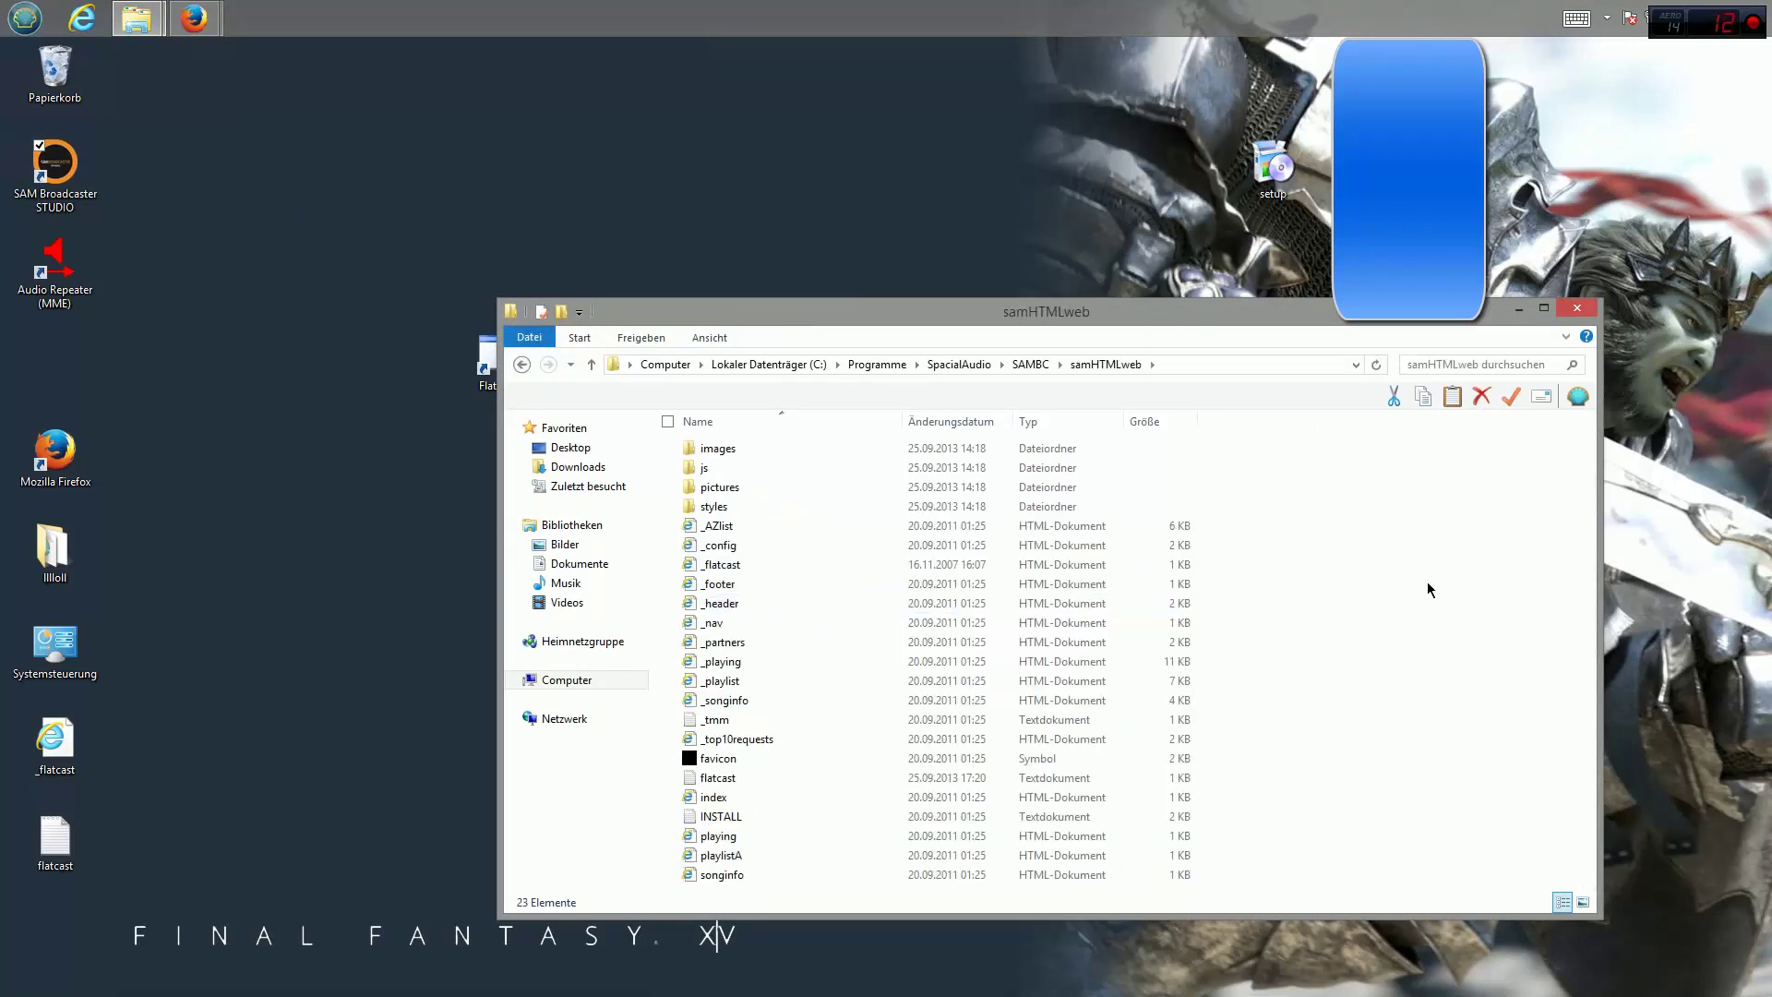
# Paste both Flatcast files into samHTMLweb, replacing the existing copies with administrator permission, and close the folder window.
pyautogui.hotkey('ctrl', 'v')
pyautogui.click(409, 395)
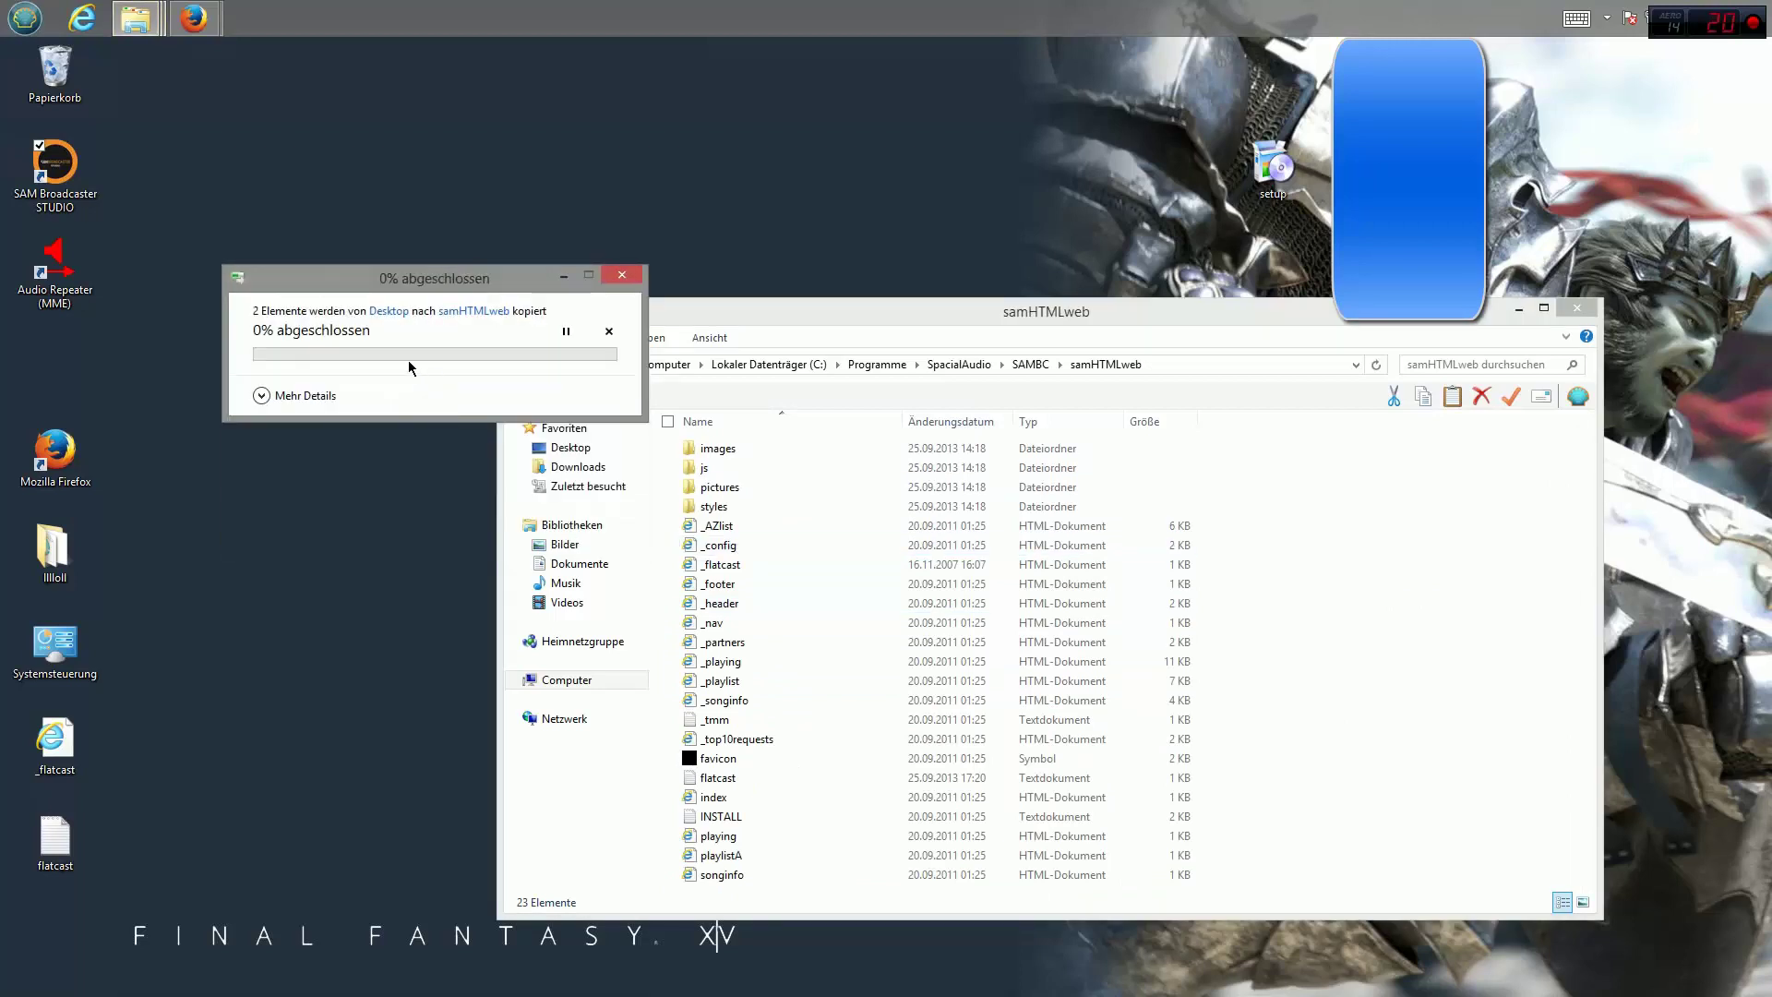
pyautogui.click(395, 452)
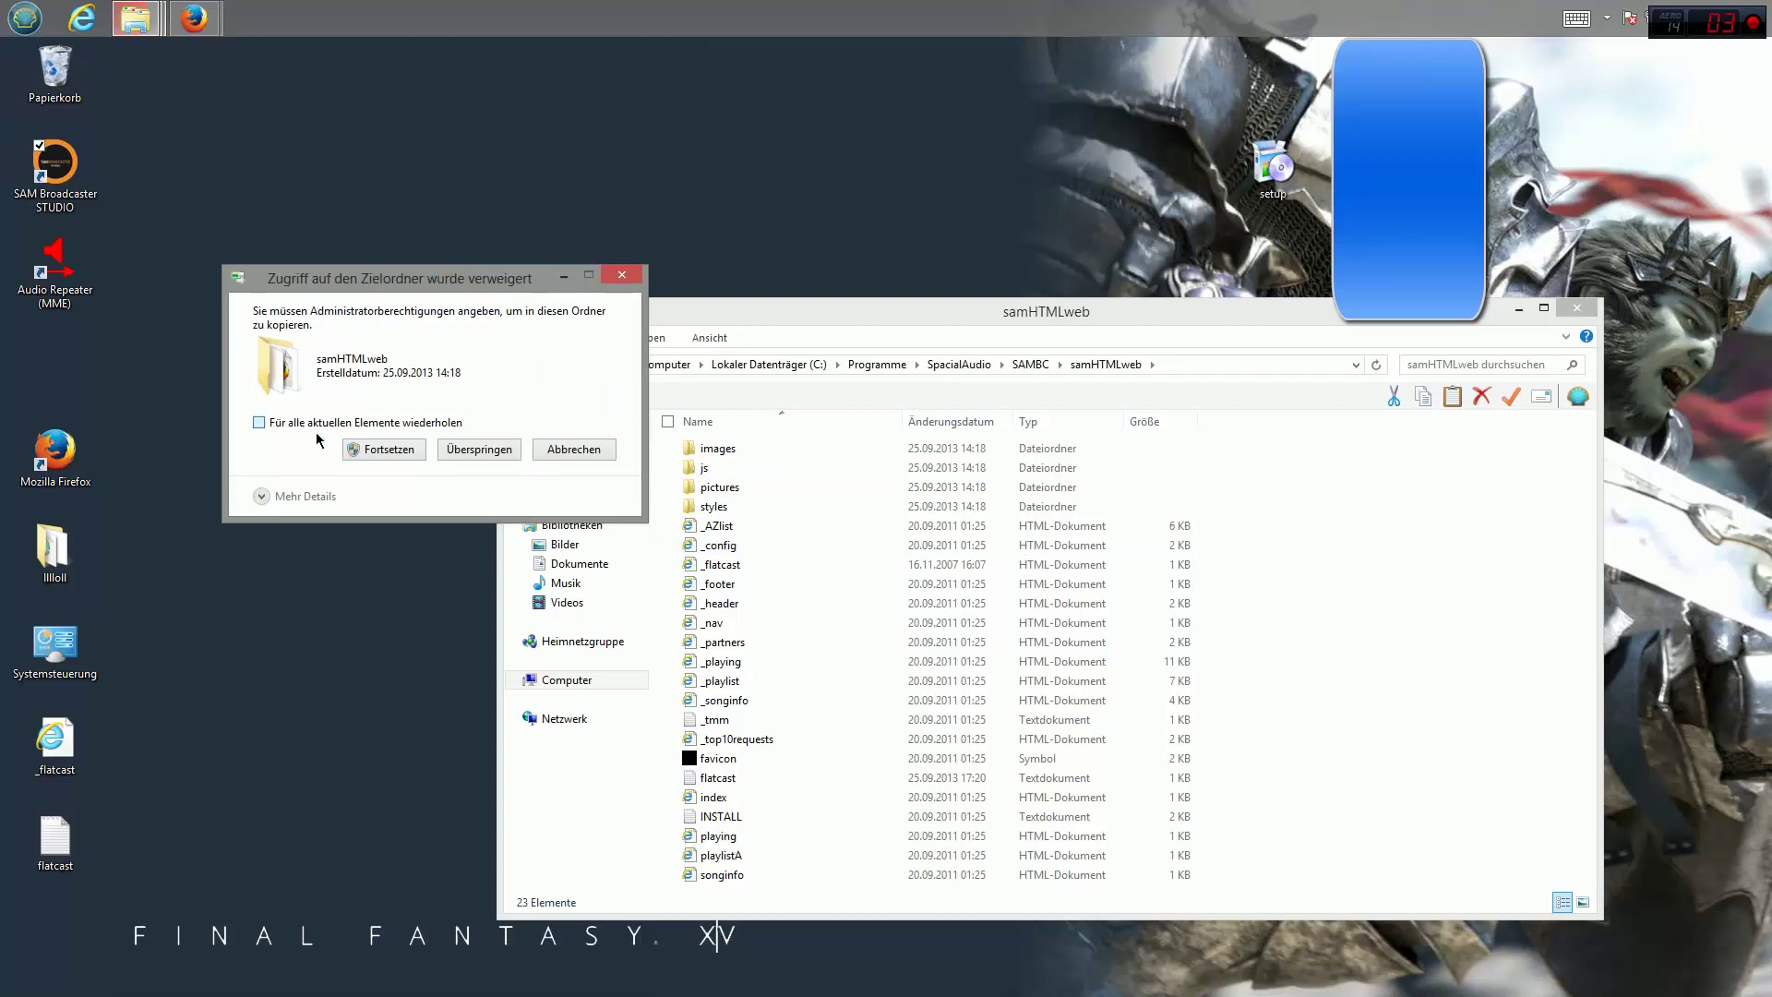
pyautogui.click(383, 449)
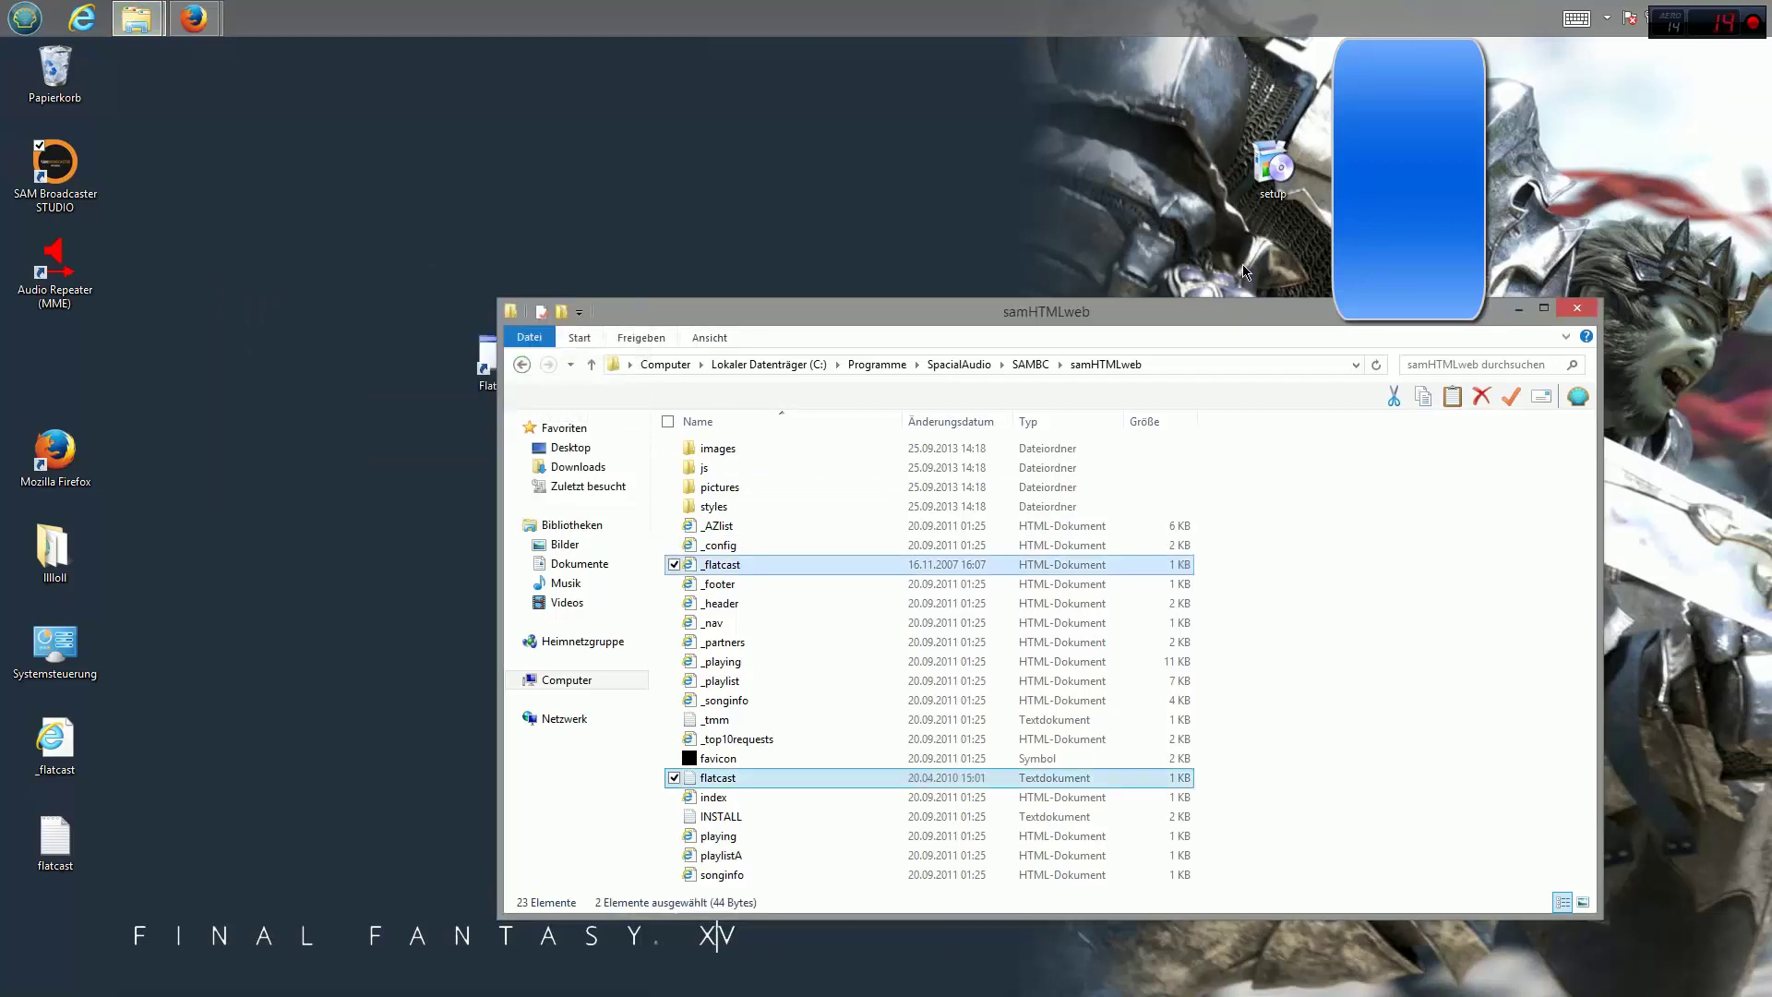
pyautogui.click(1588, 321)
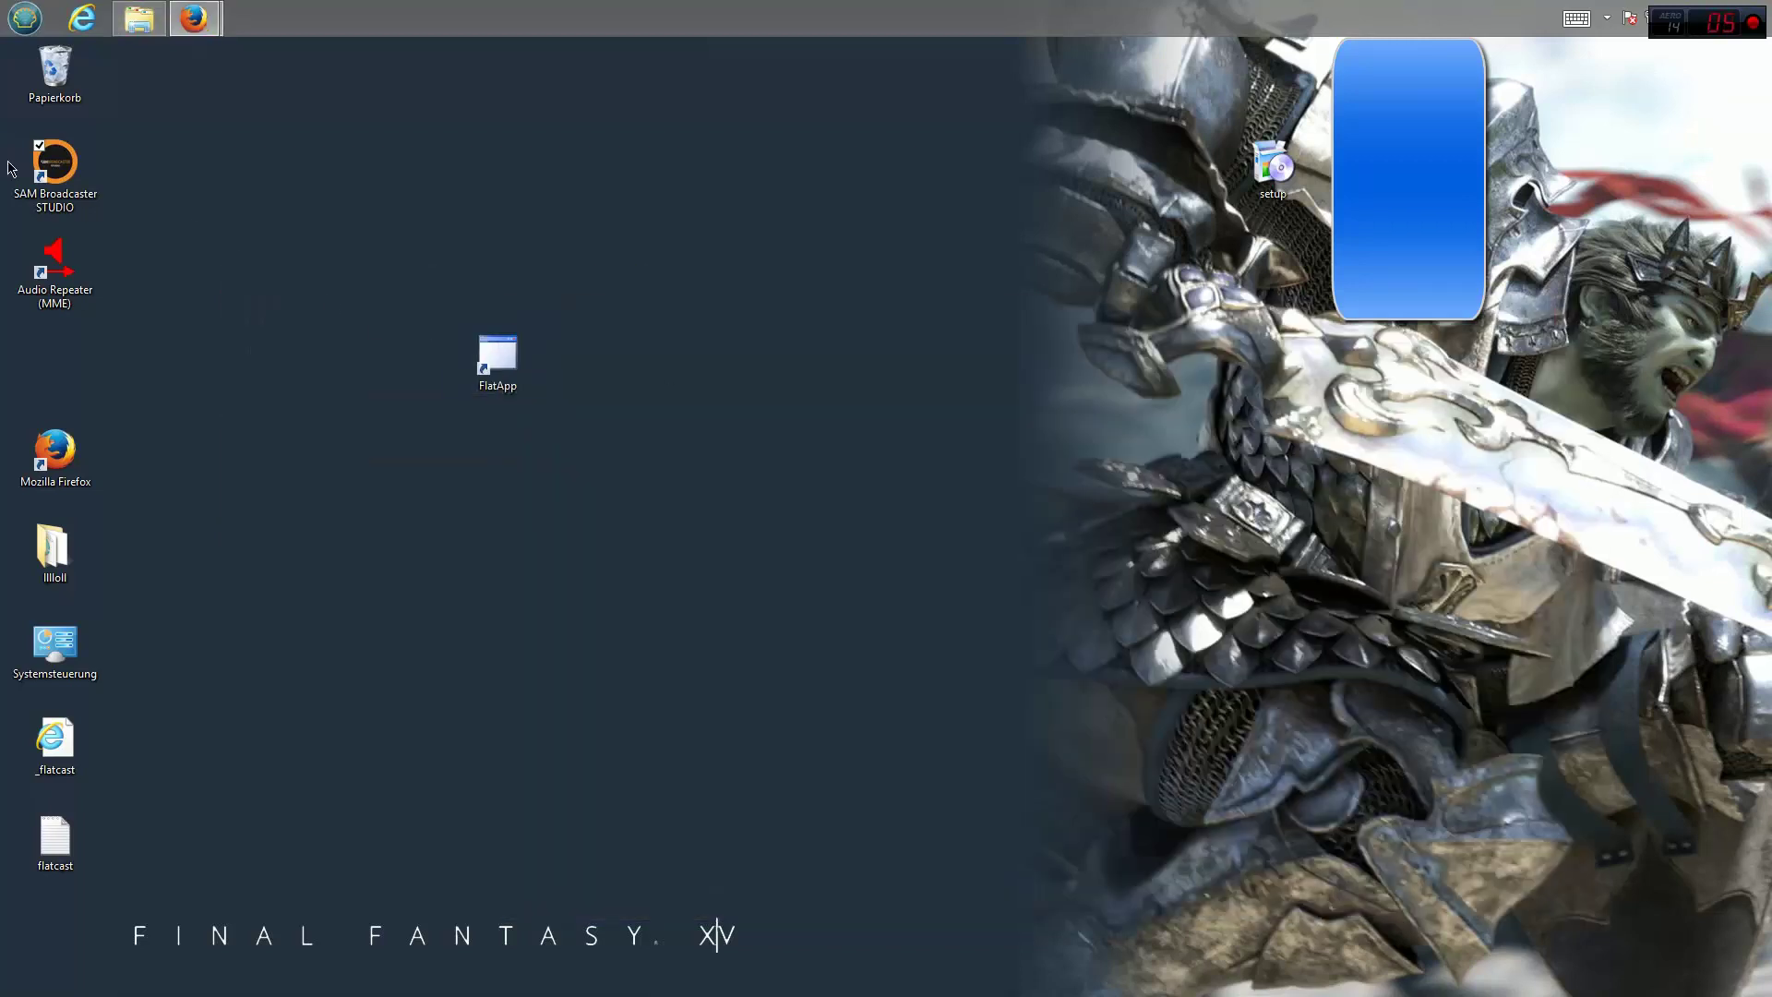
# Launch SAM Broadcaster STUDIO, dismiss the tip of the day and trial notice, and pause playback on Deck A.
pyautogui.click(41, 180)
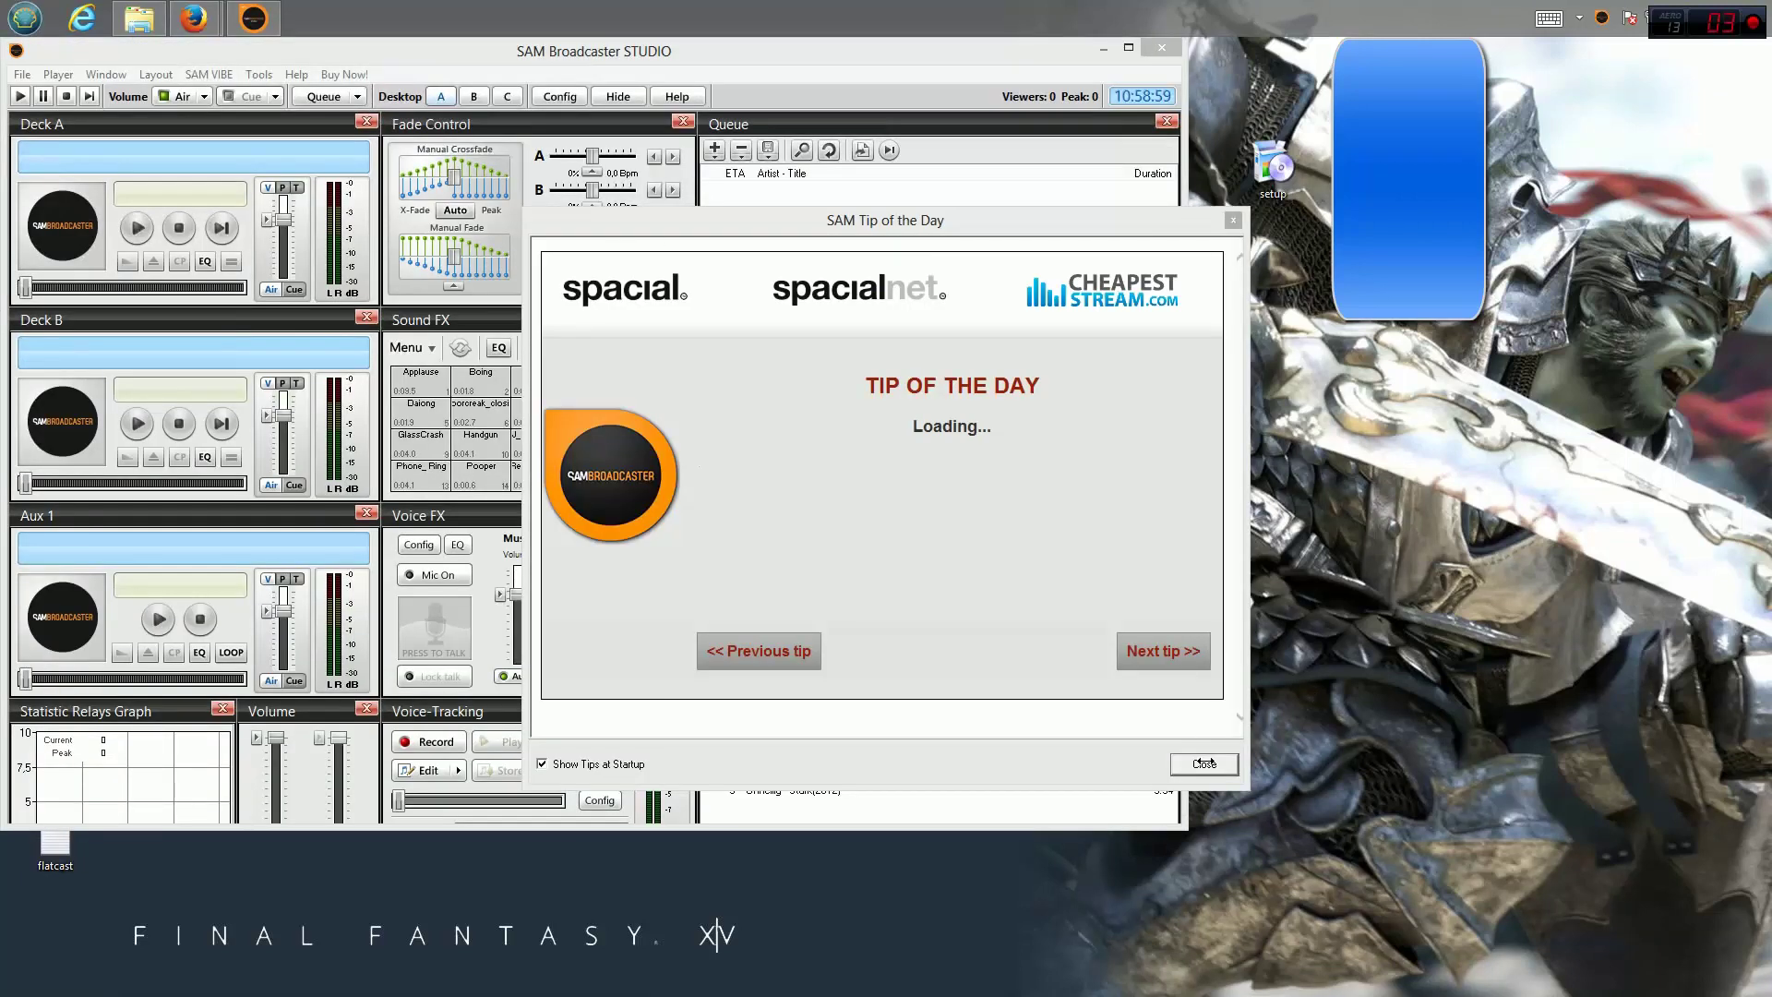
pyautogui.click(1204, 762)
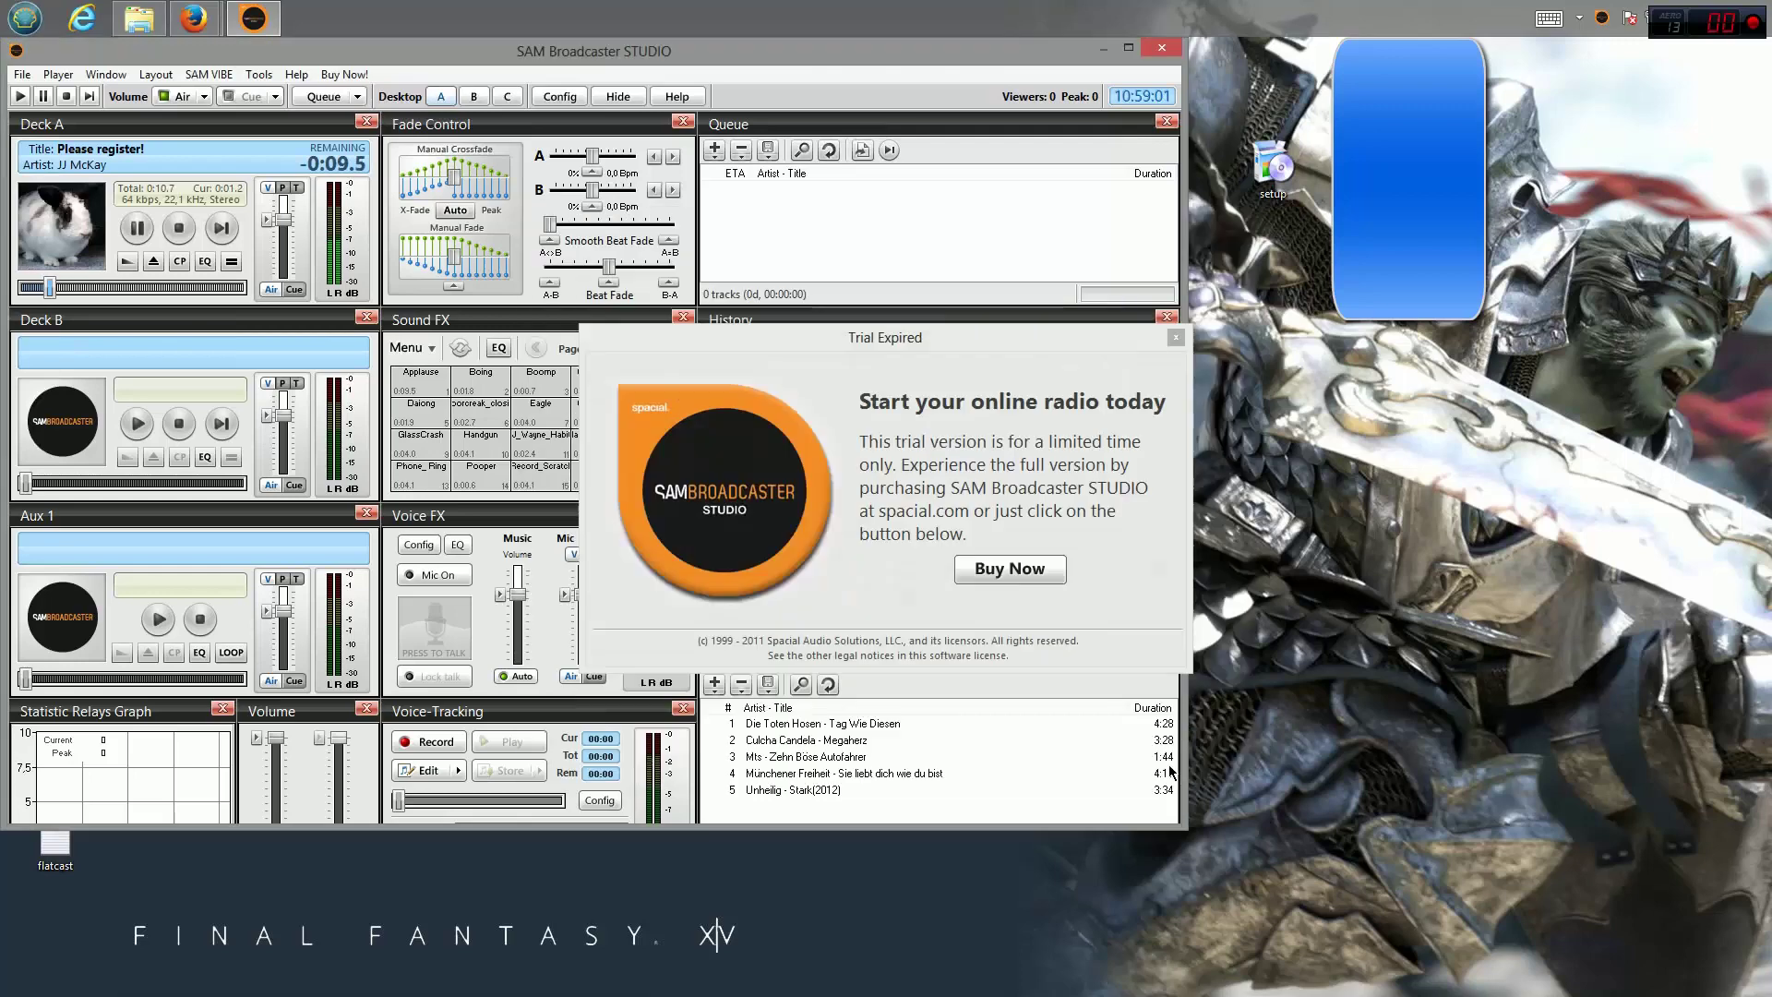
pyautogui.click(1174, 337)
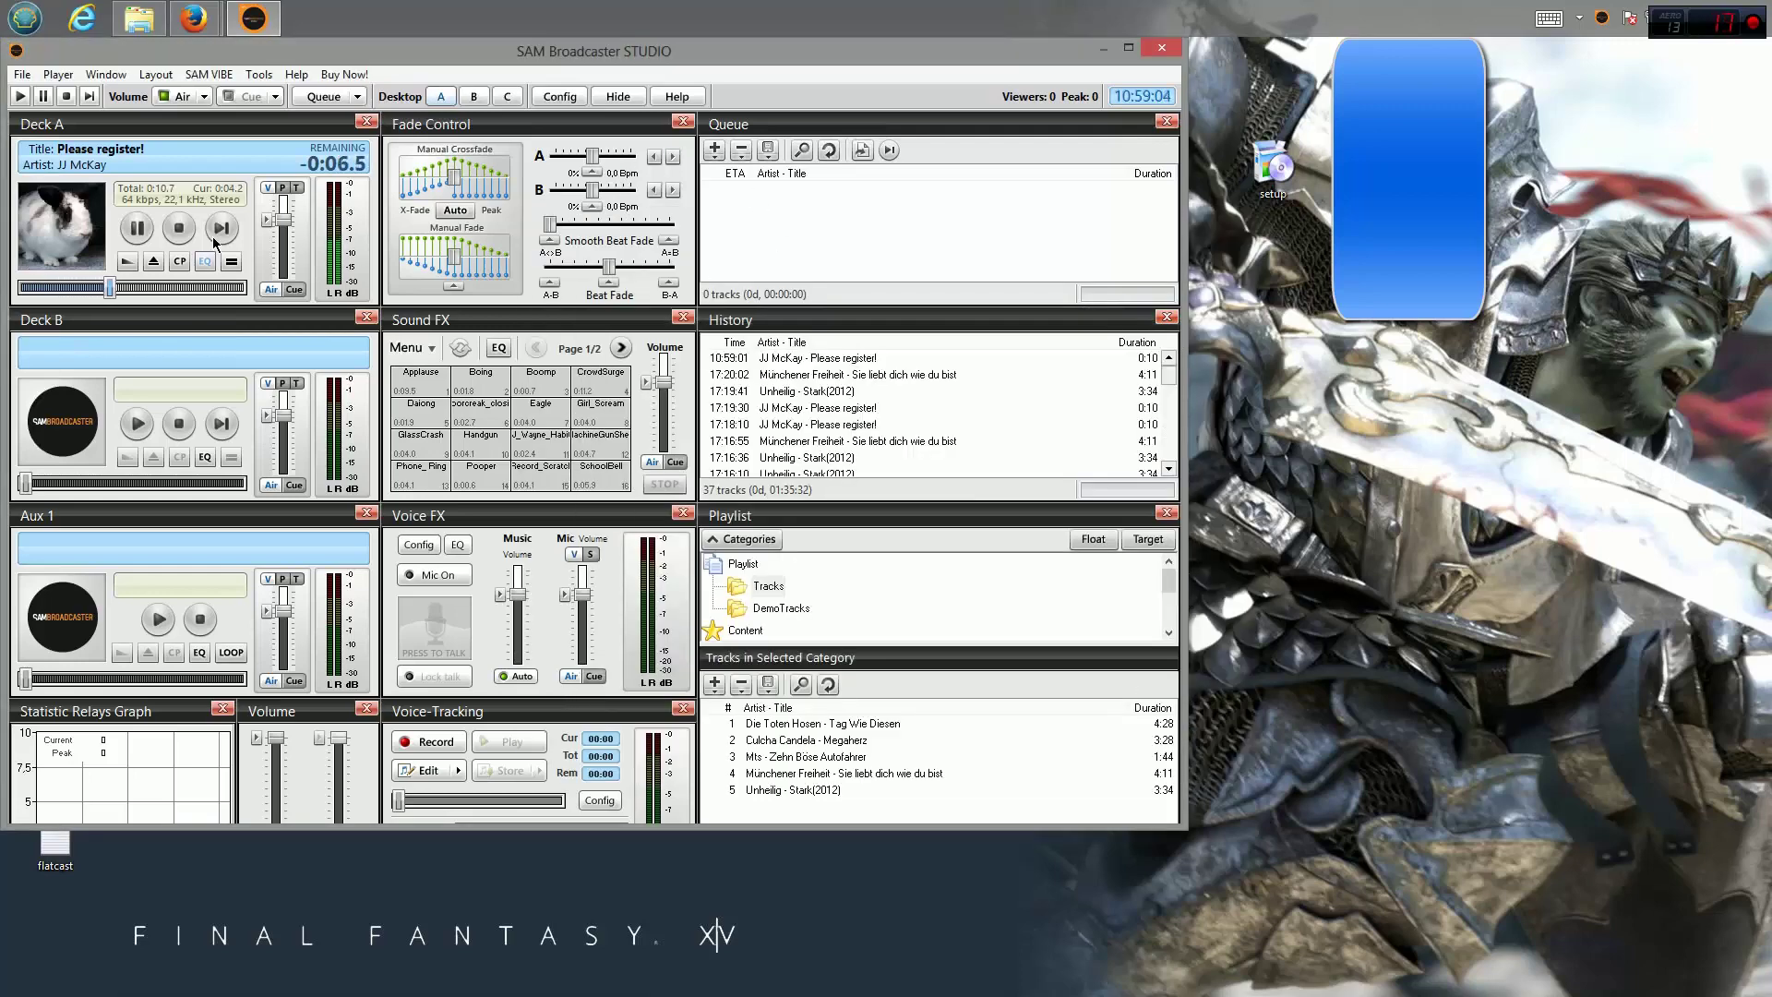
pyautogui.click(136, 228)
# Open the HTML Output configuration and remove the existing general HTML output page.
pyautogui.click(553, 97)
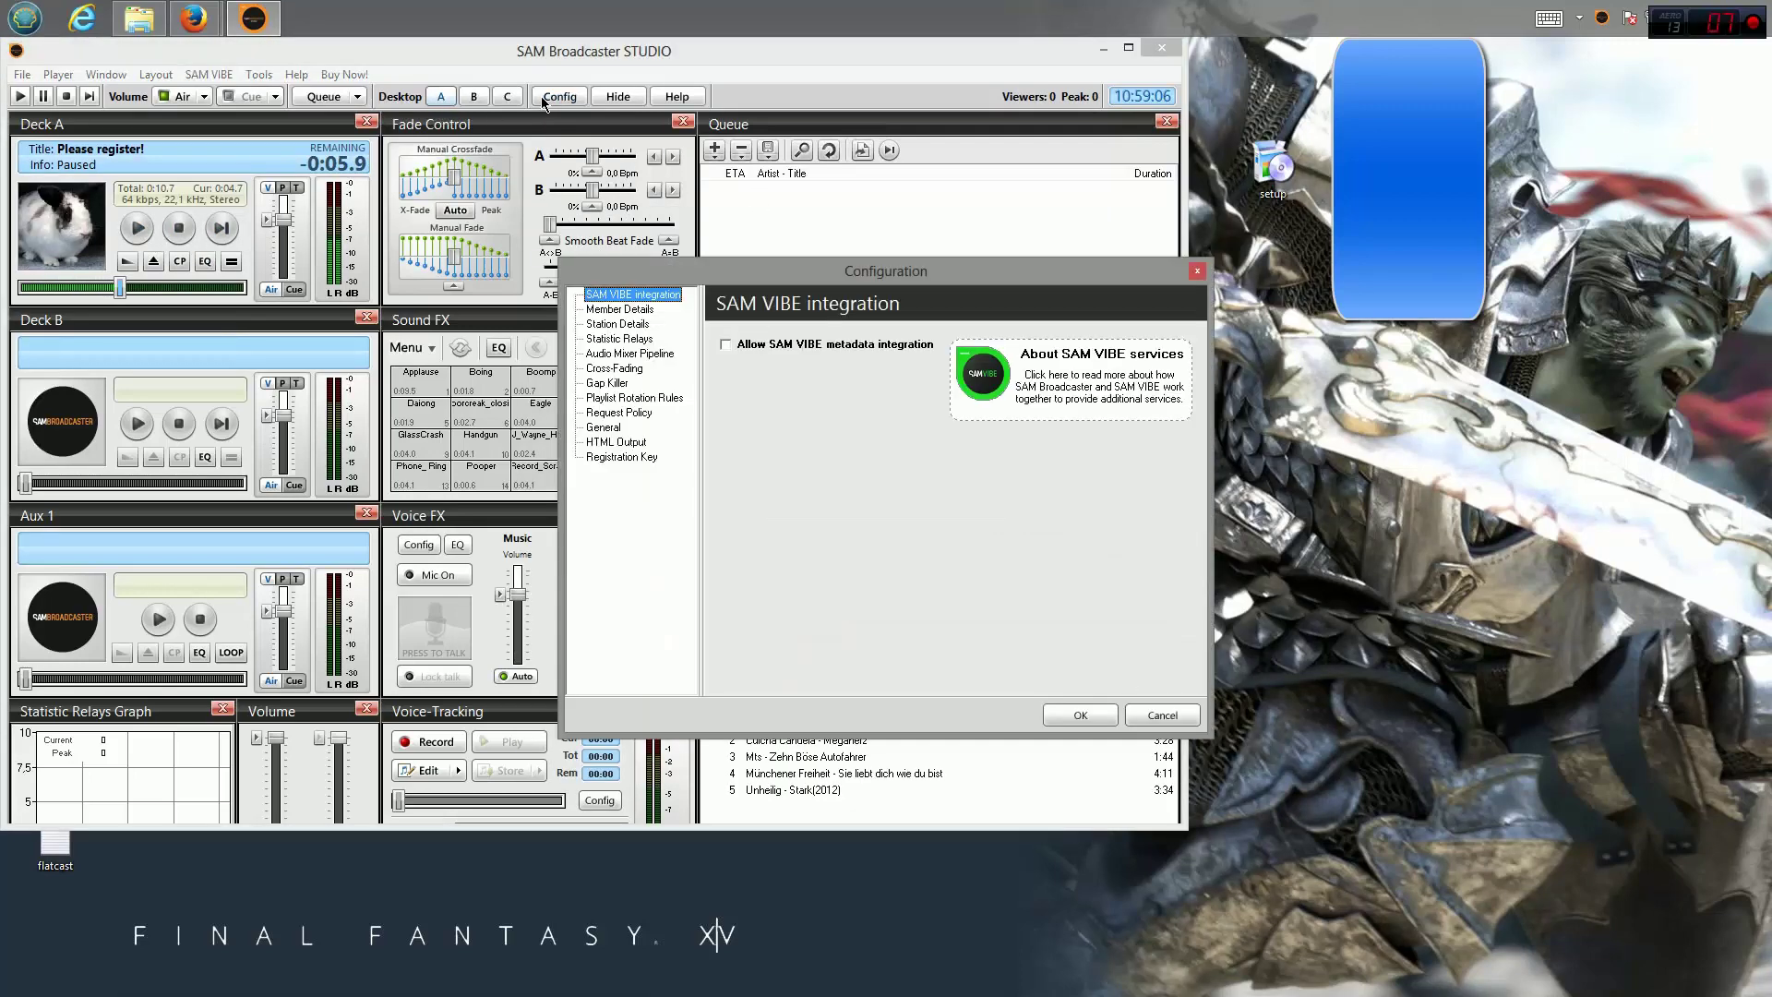
pyautogui.click(605, 444)
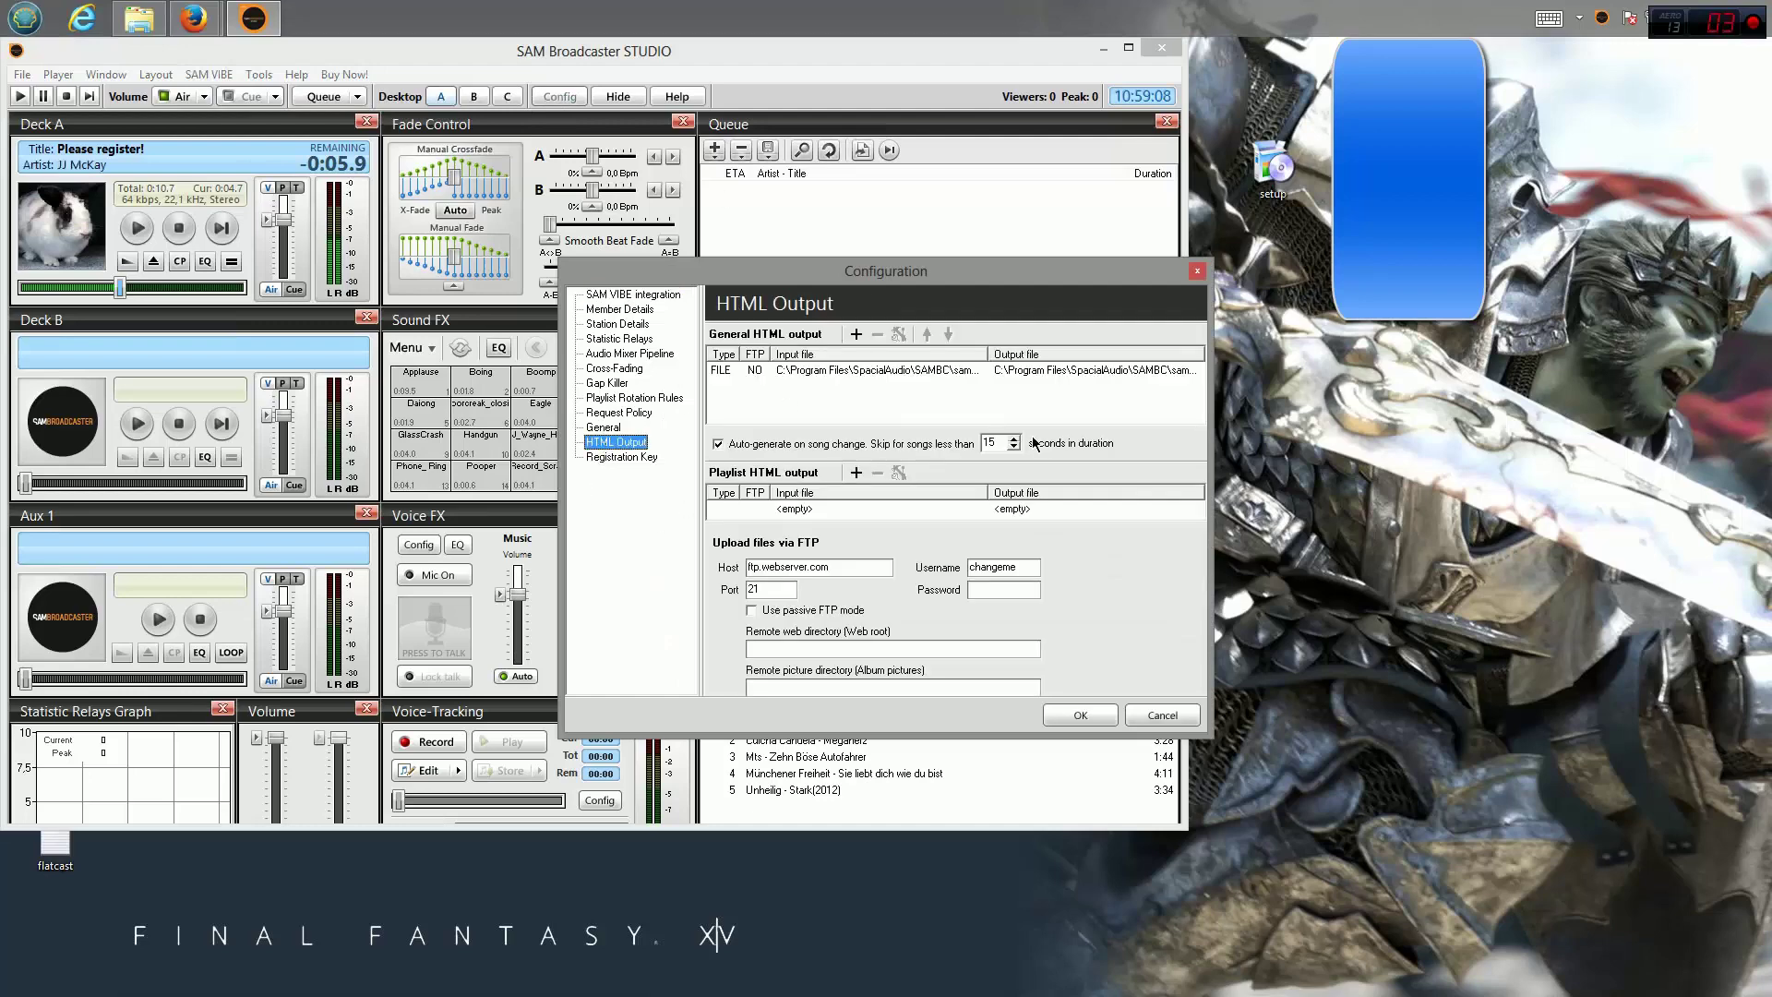
pyautogui.click(759, 372)
pyautogui.click(877, 334)
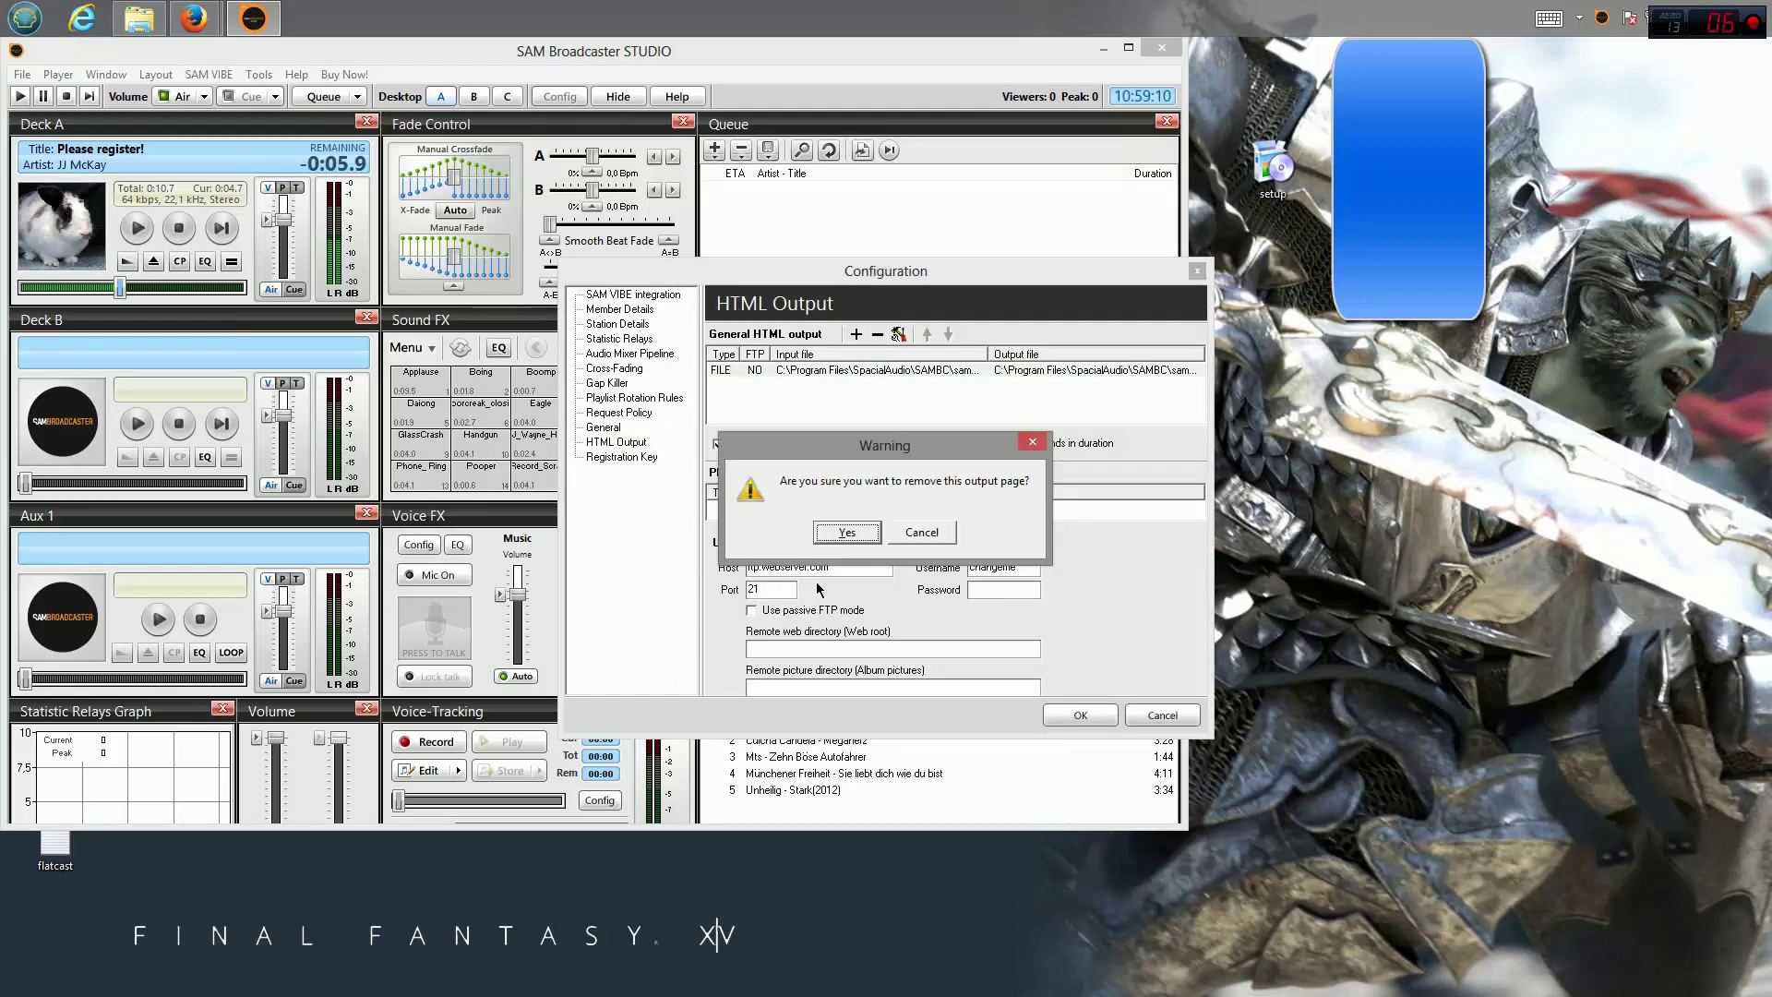
pyautogui.click(843, 534)
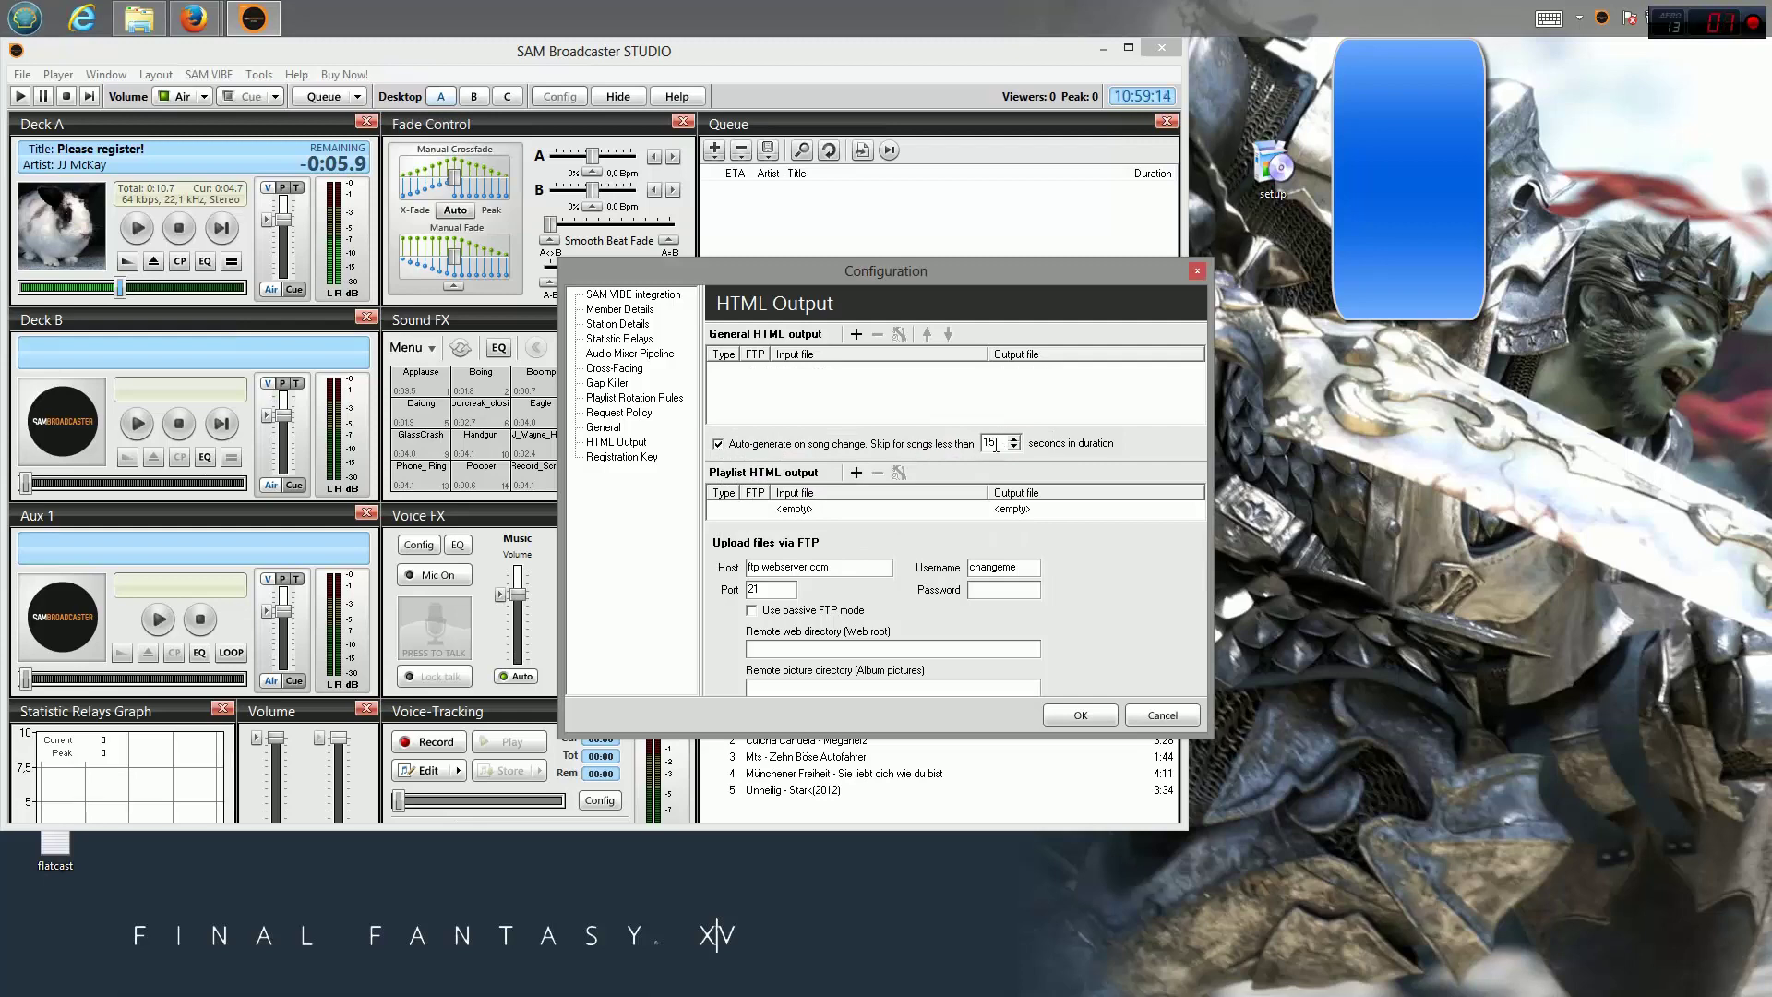
pyautogui.click(753, 453)
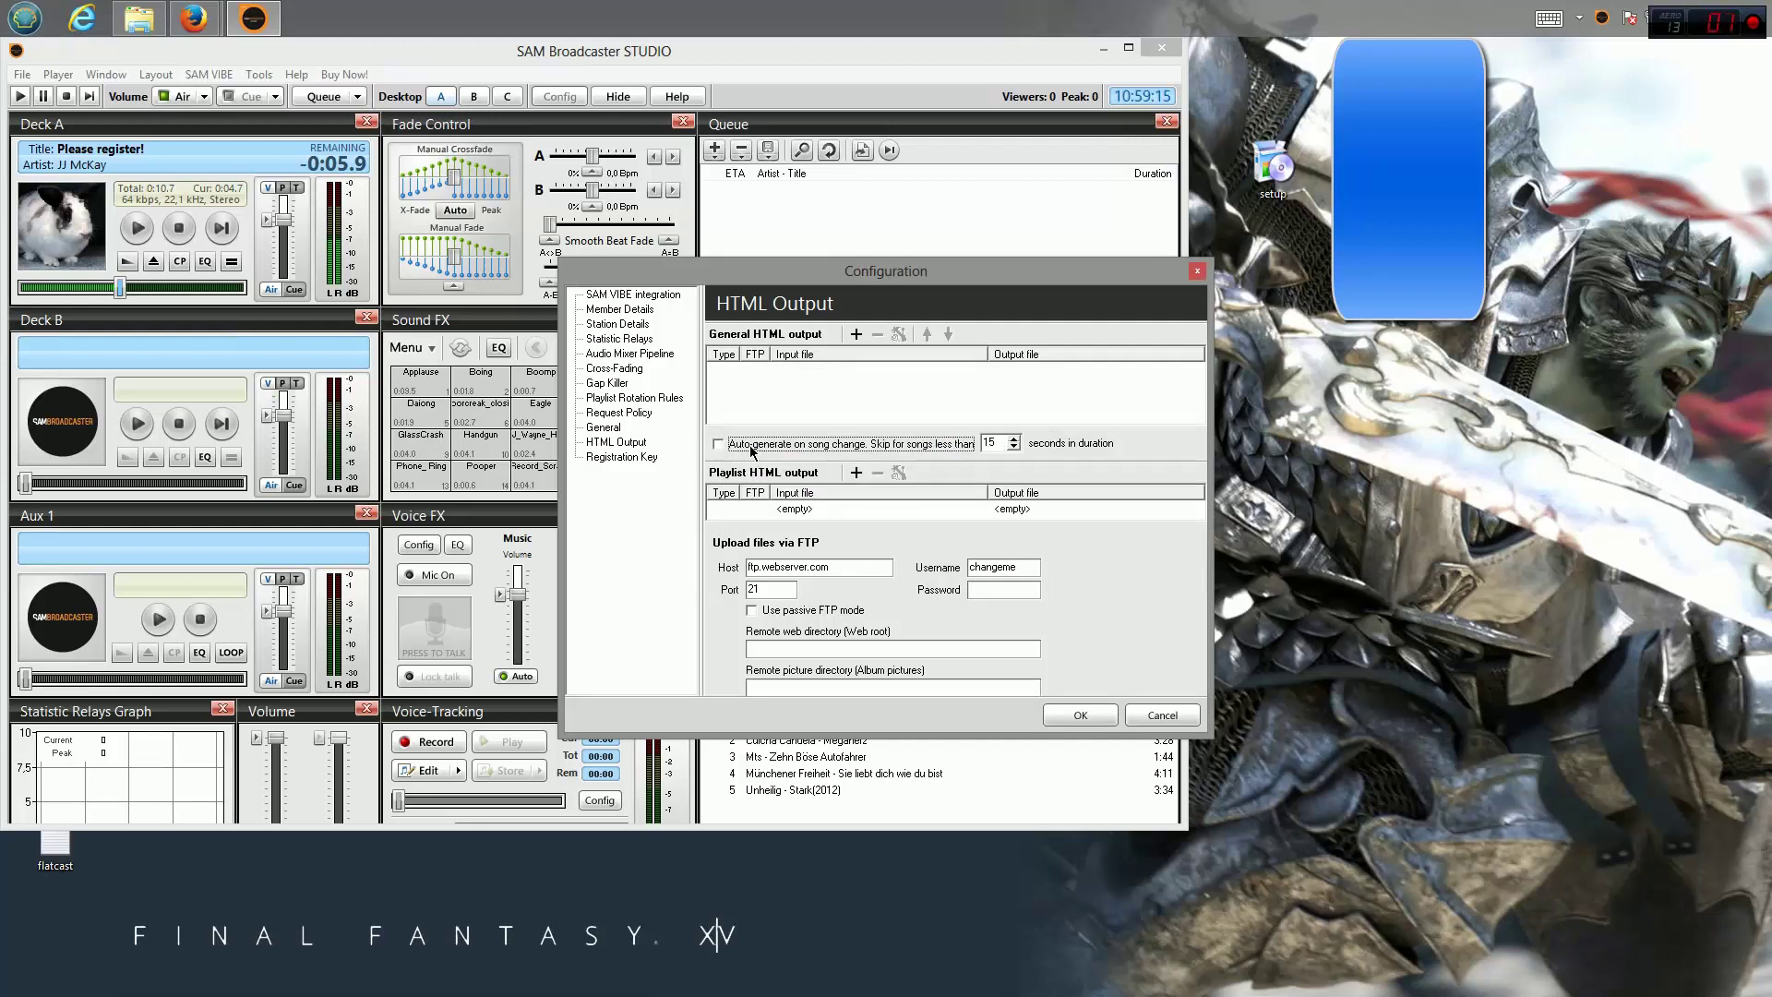
# Add a general HTML output entry and browse the desktop for its input file with all file types shown.
pyautogui.click(857, 335)
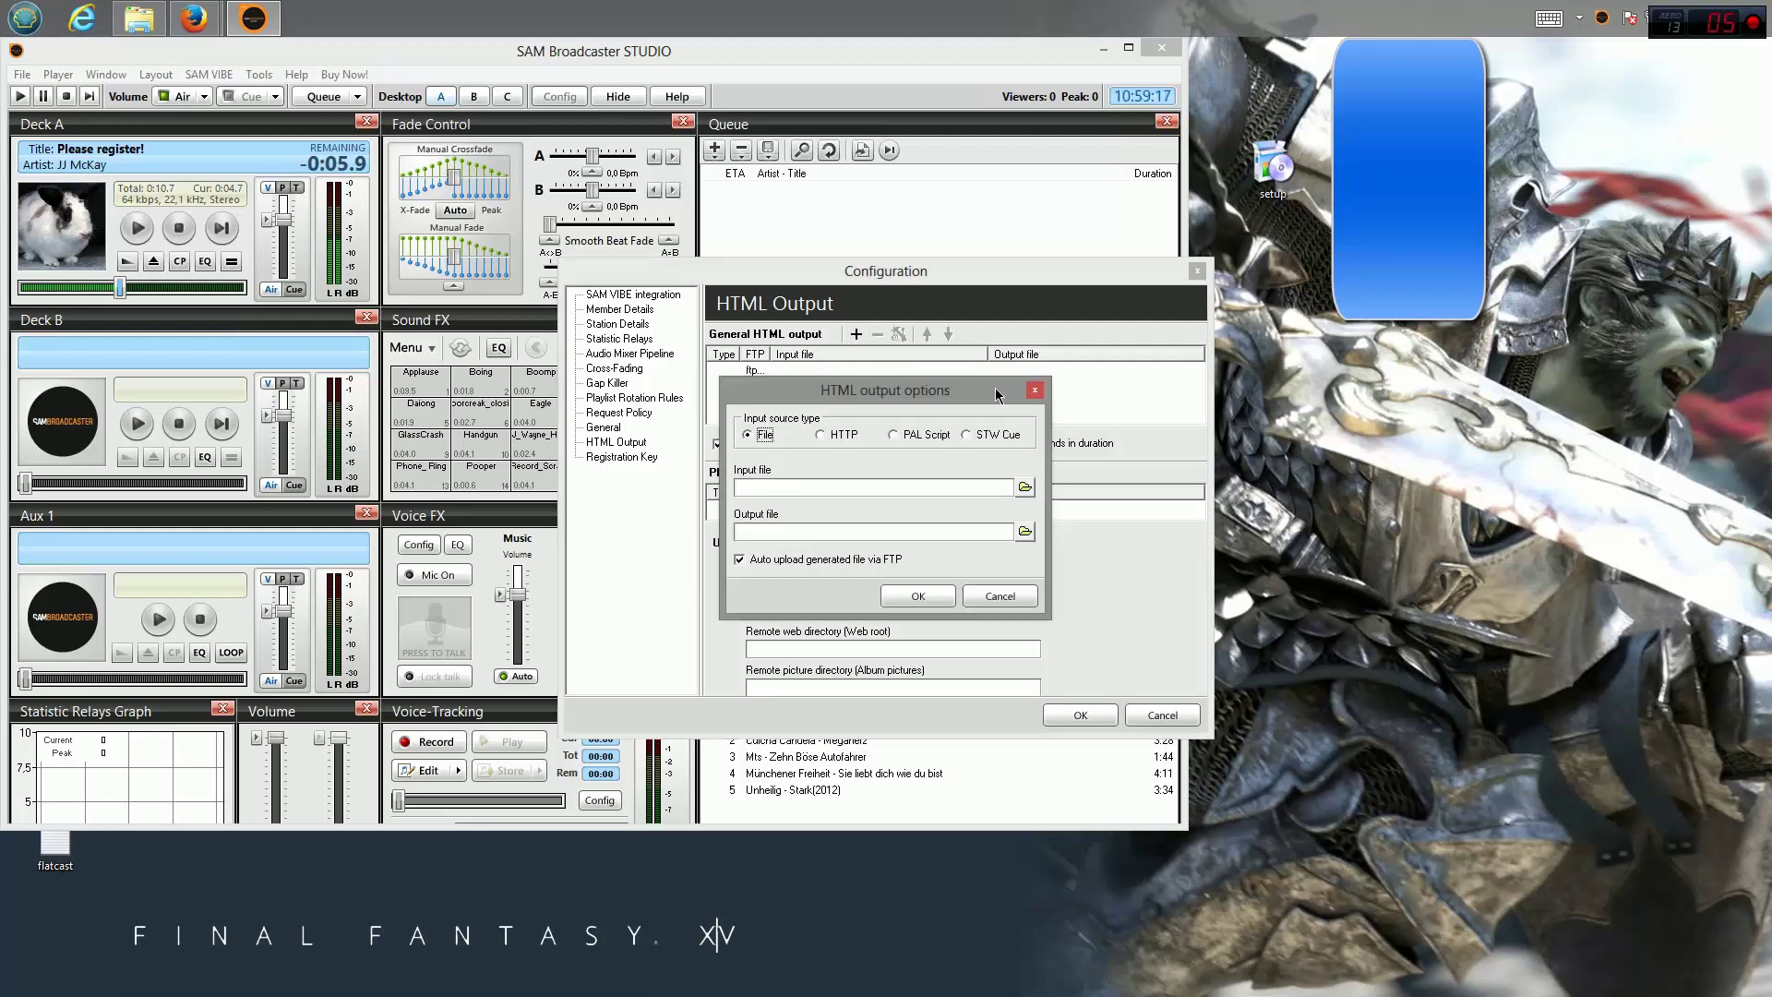
pyautogui.click(1025, 490)
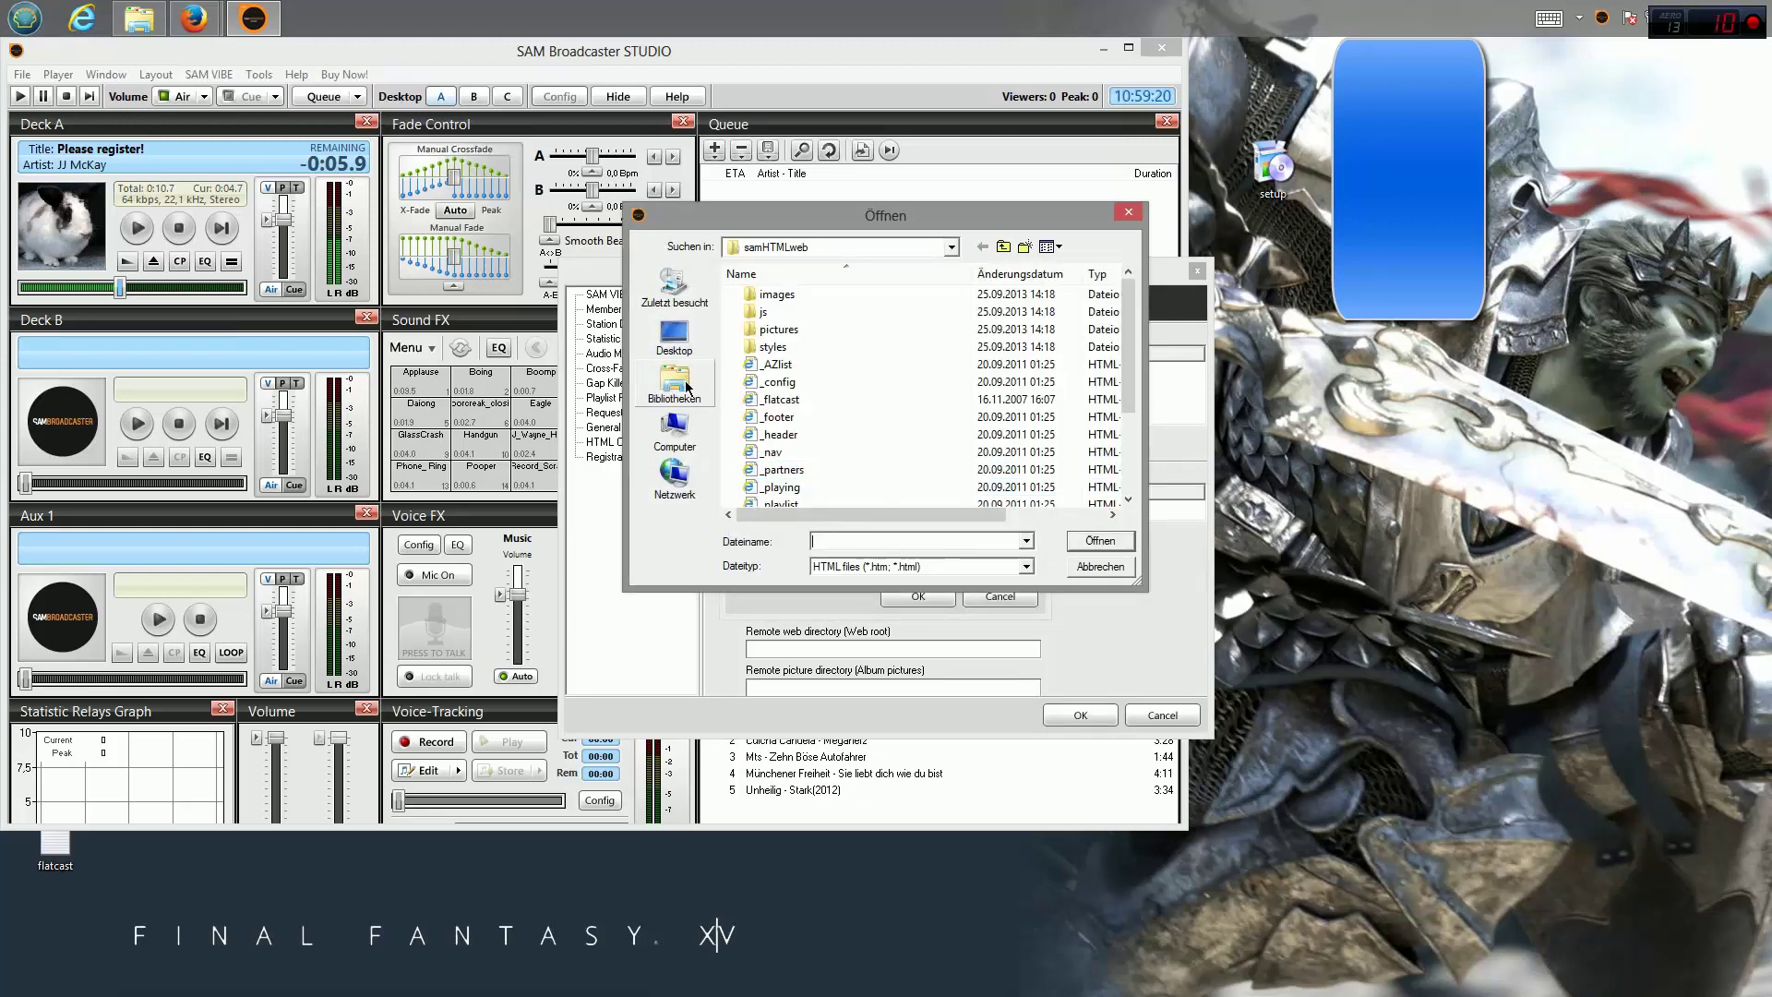
pyautogui.click(689, 346)
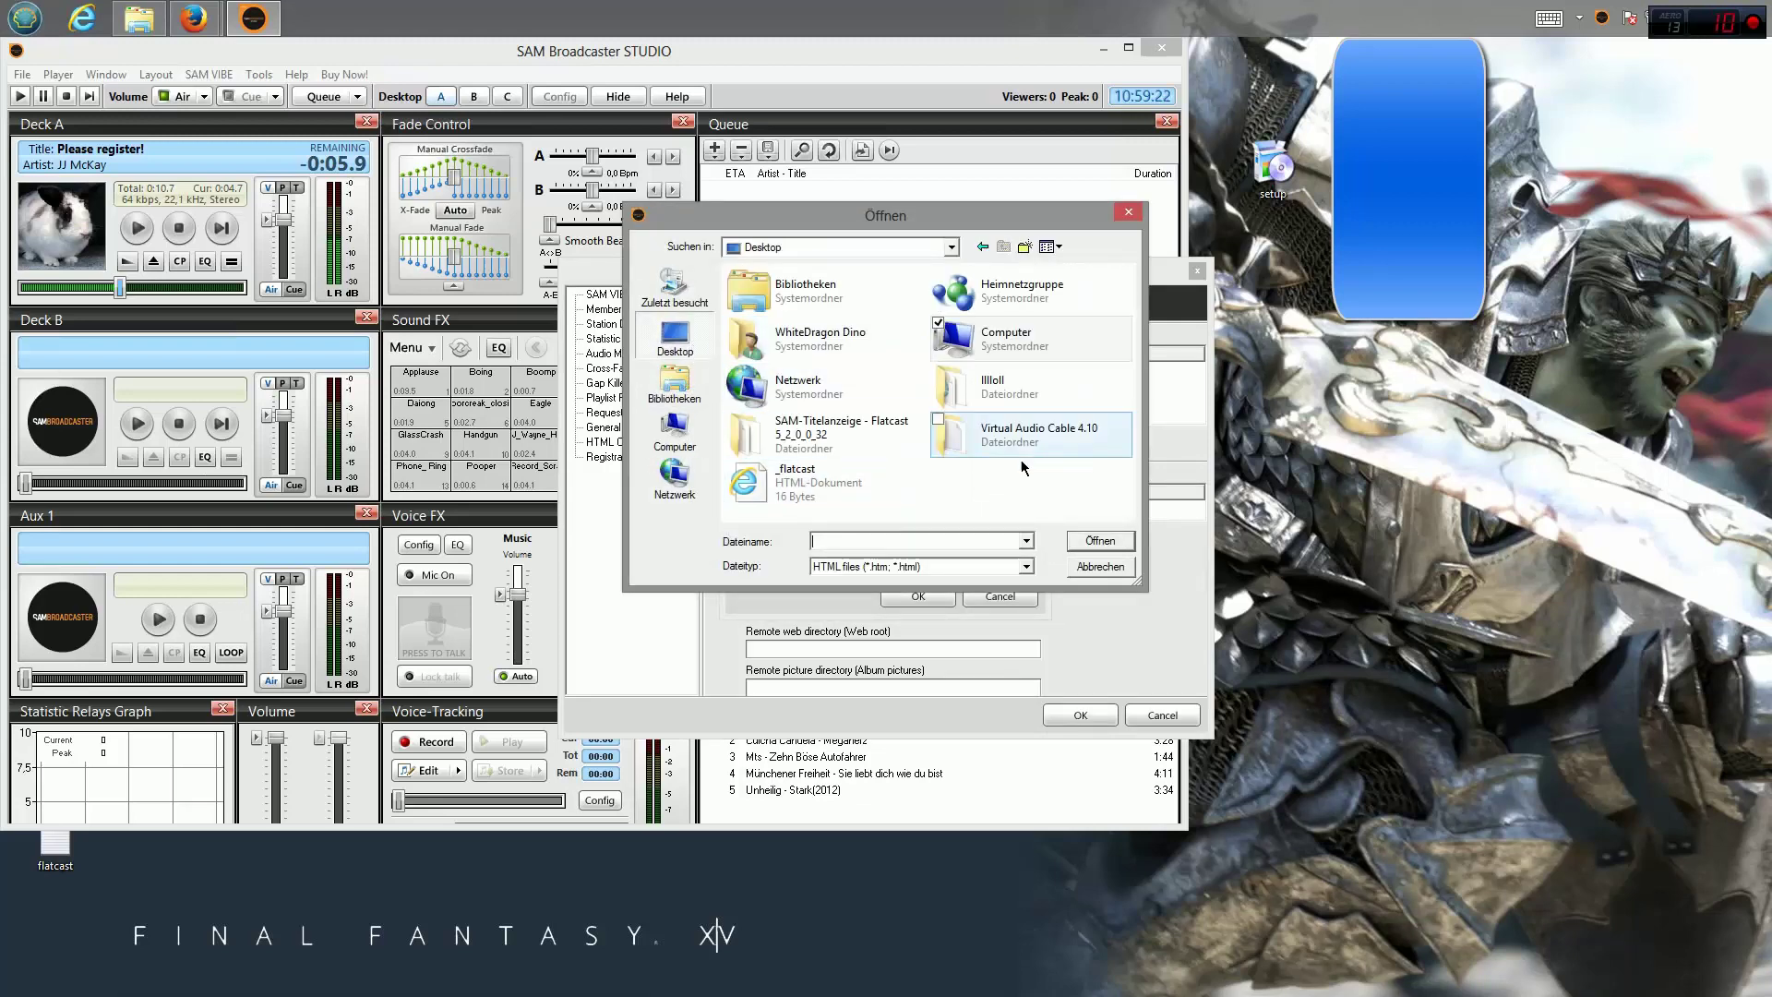
pyautogui.click(870, 566)
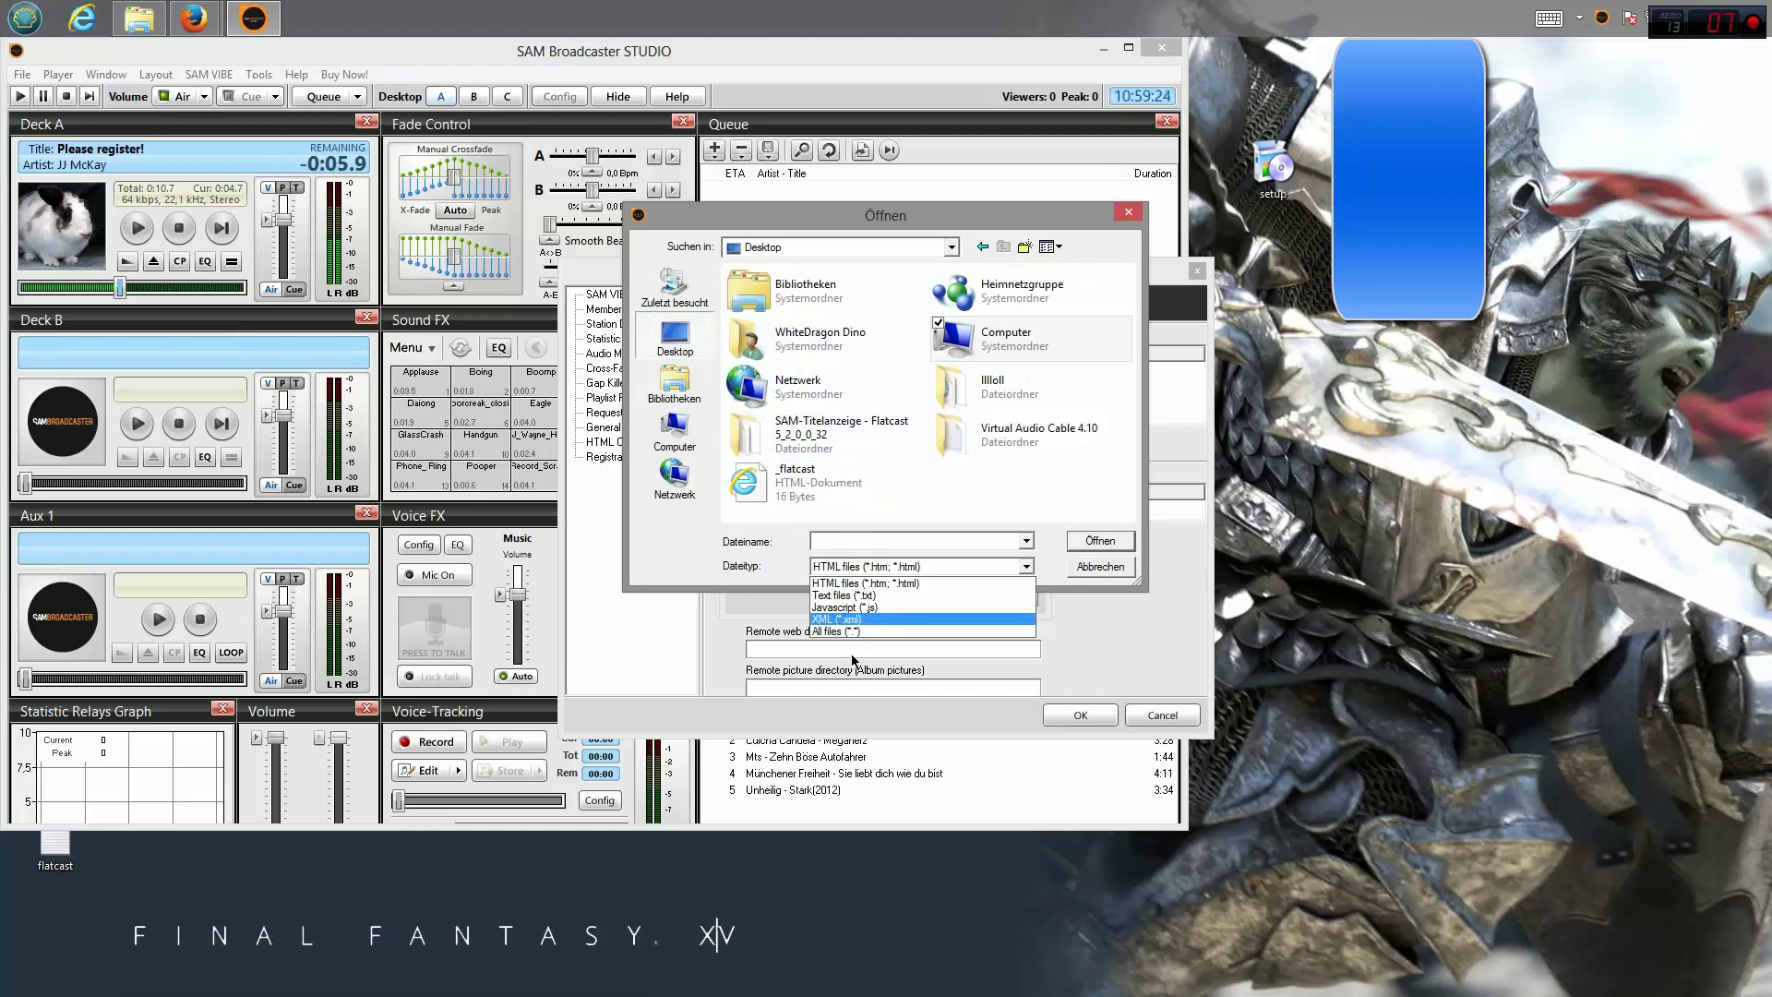
pyautogui.click(842, 631)
# Reach the samHTMLweb folder through the SAM Broadcaster STUDIO shortcut and choose _flatcast as the input file.
pyautogui.scroll(-5, 1122, 411)
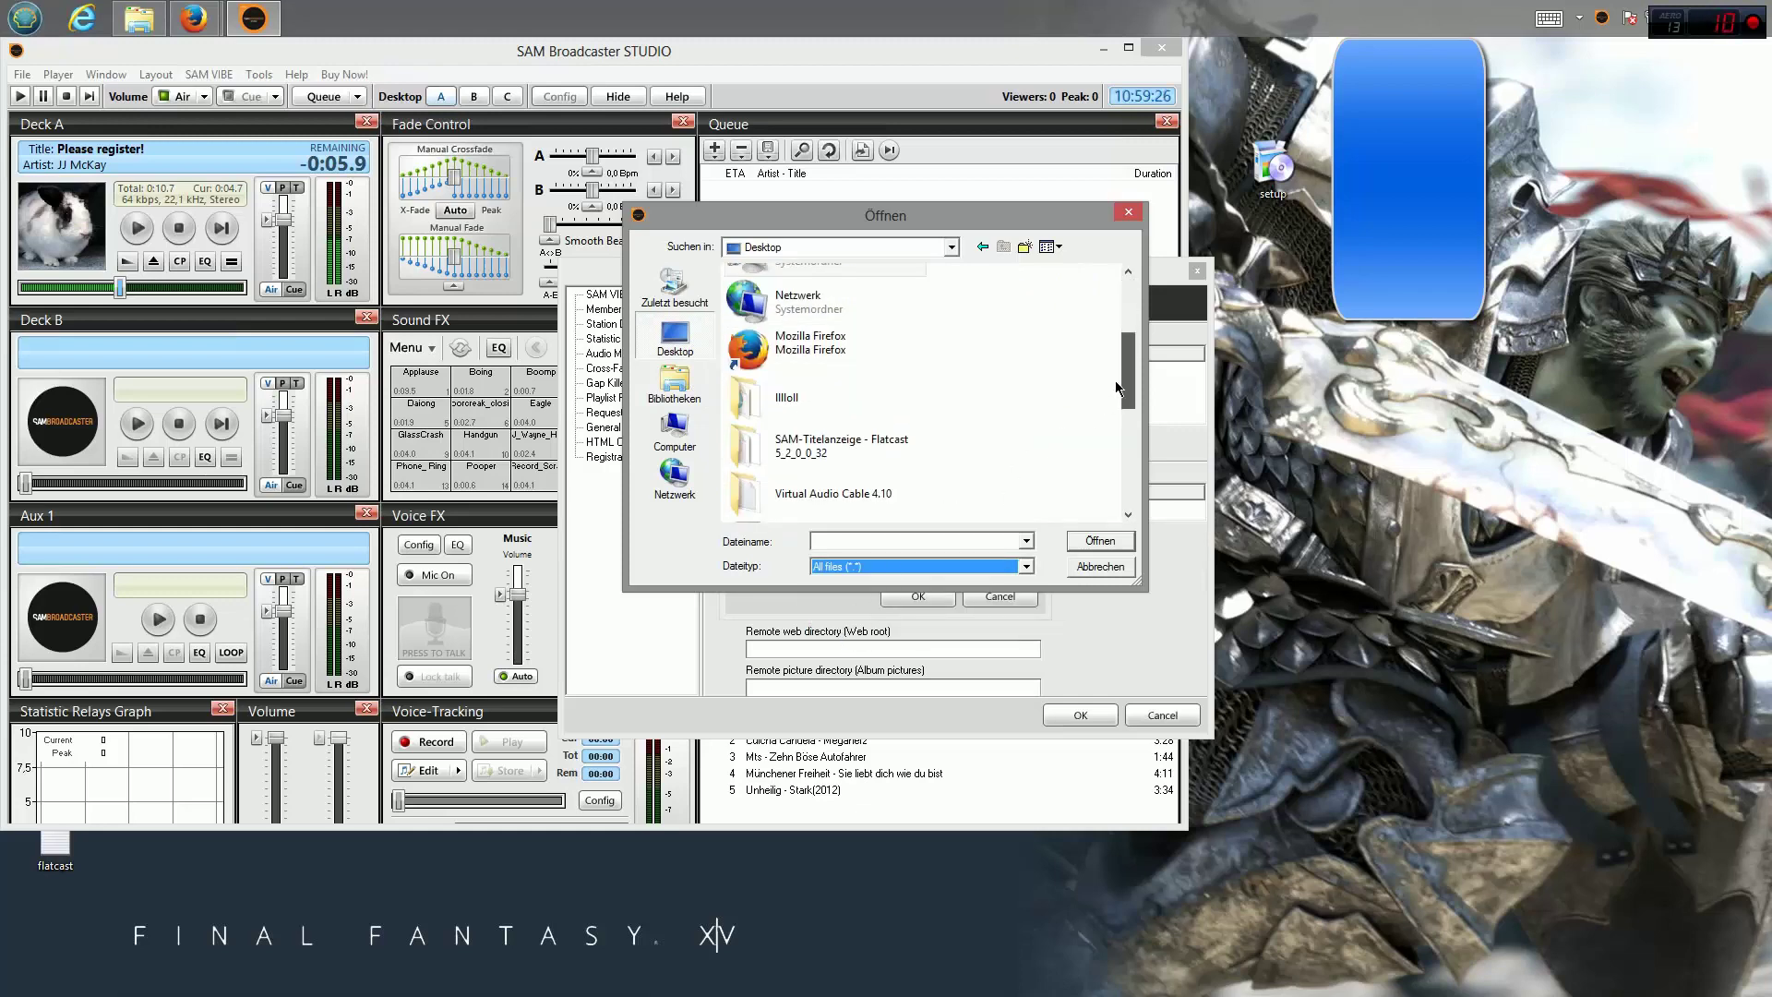
pyautogui.scroll(-3, 1122, 411)
pyautogui.rightClick(826, 411)
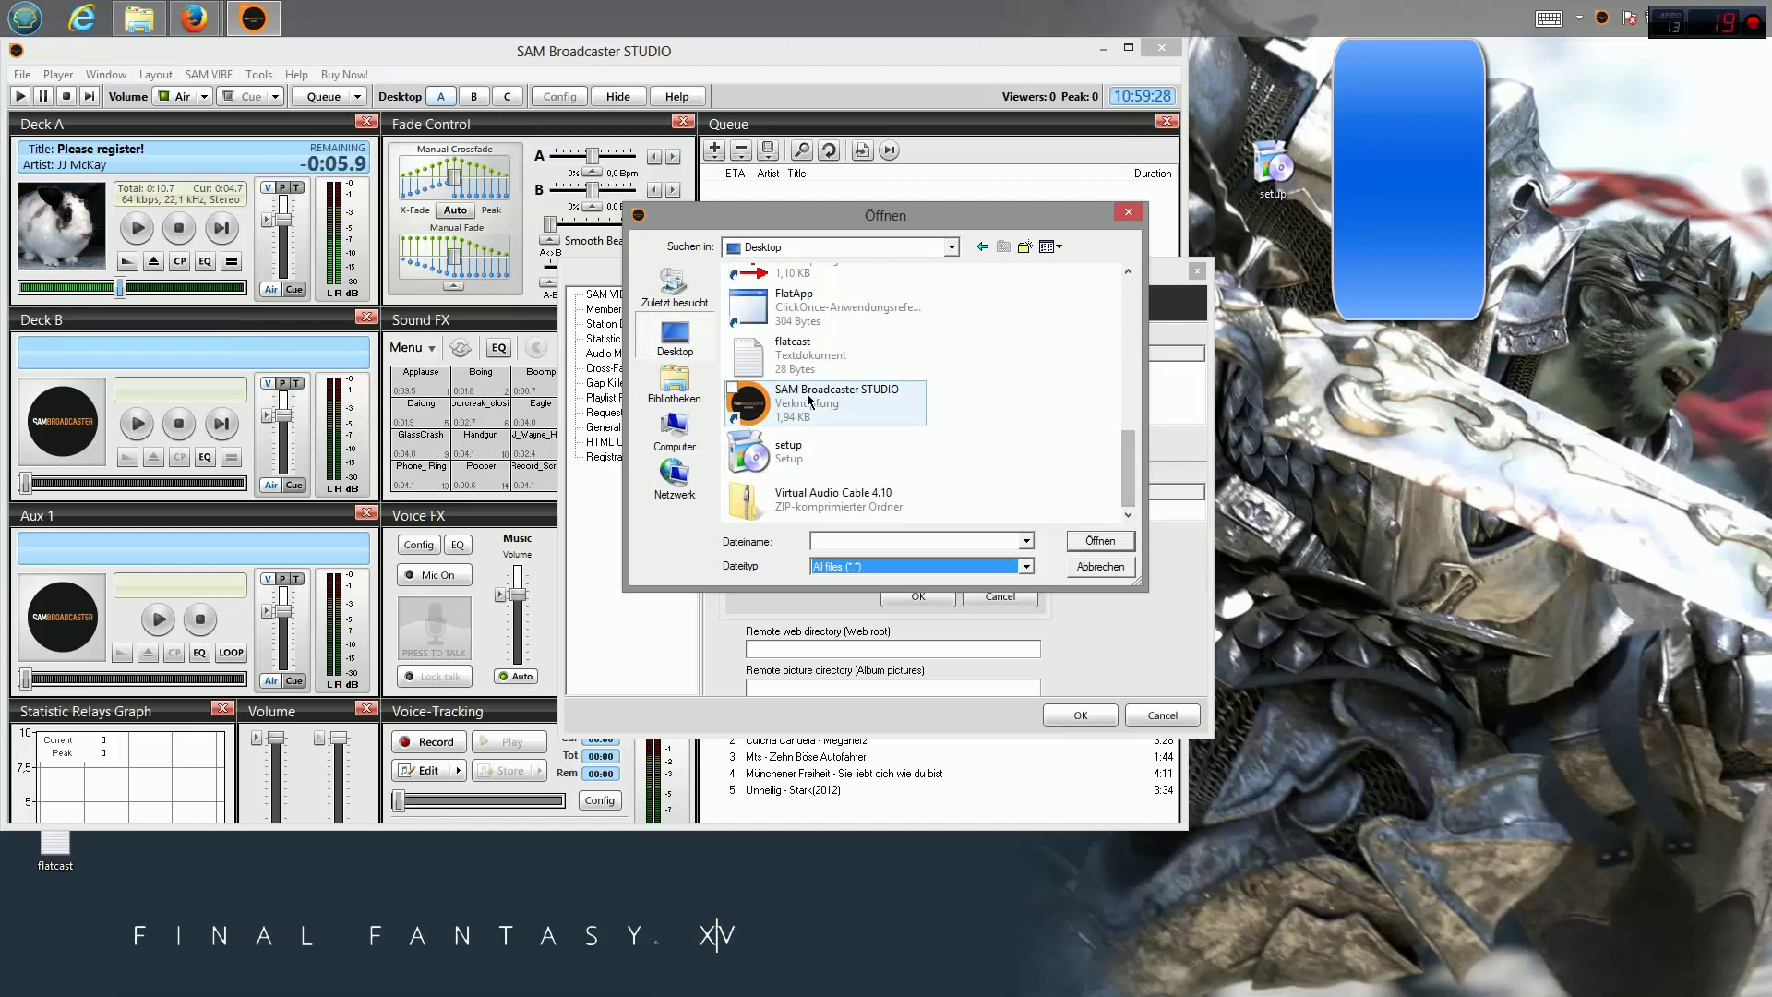
pyautogui.click(594, 452)
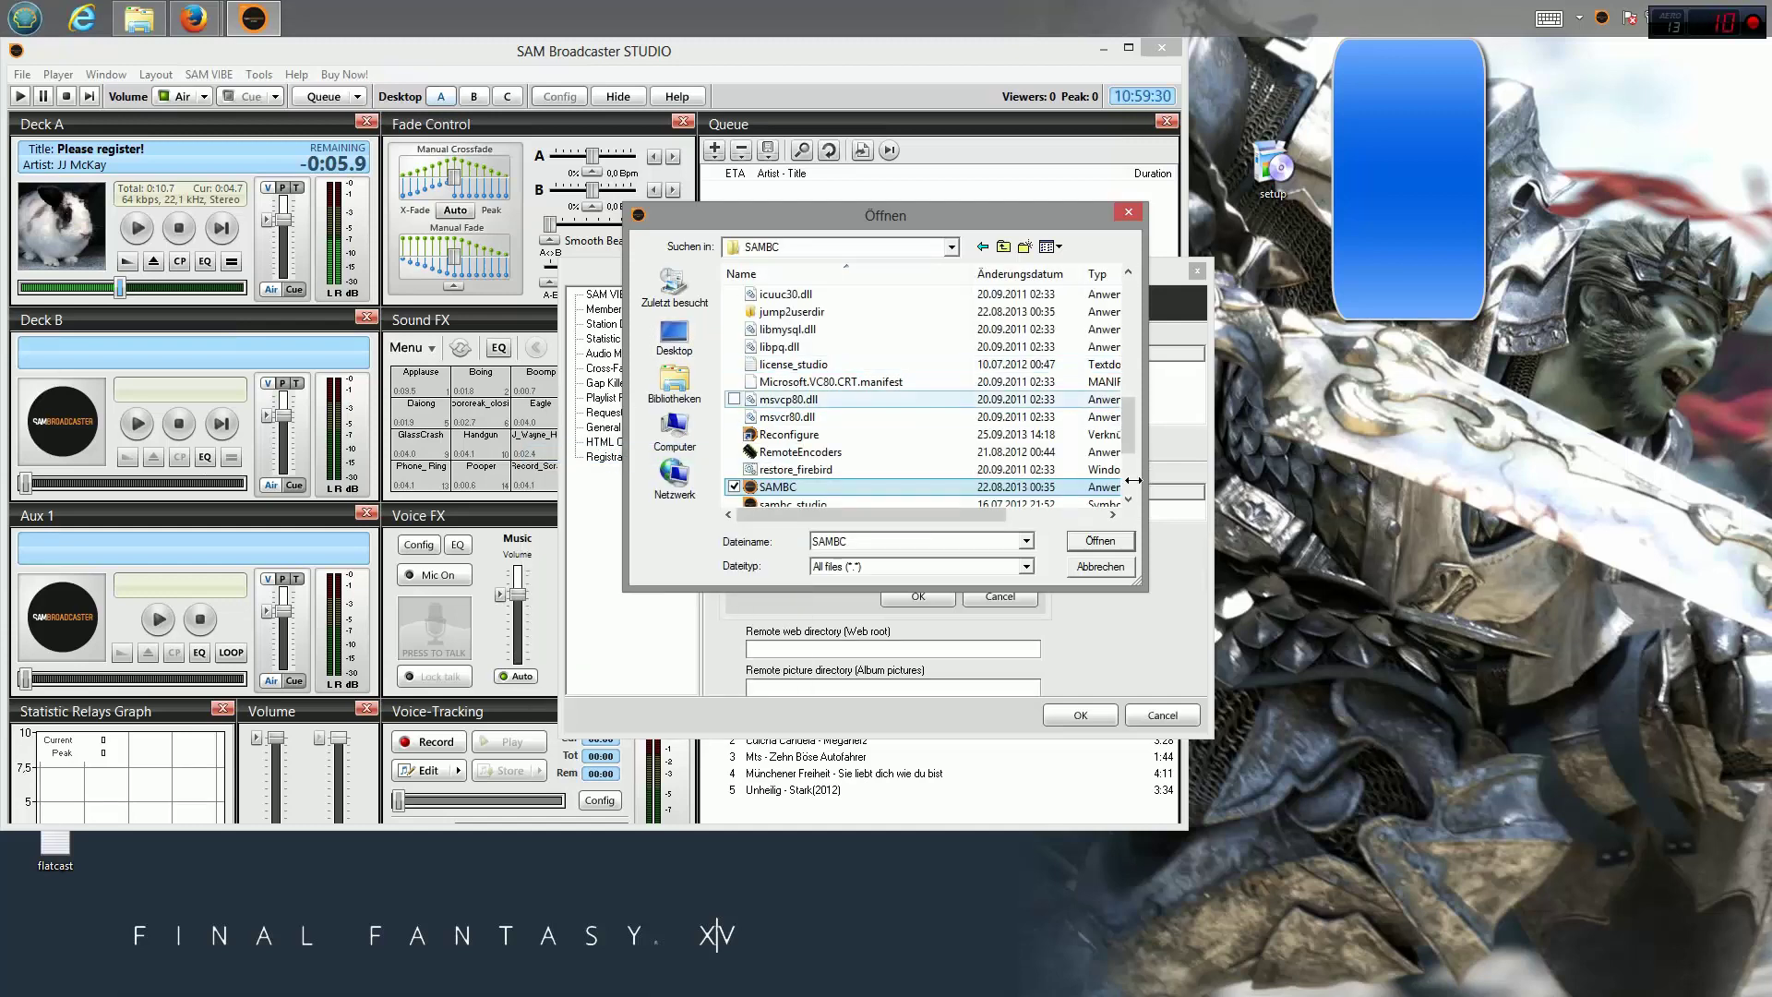
pyautogui.scroll(10, 828, 367)
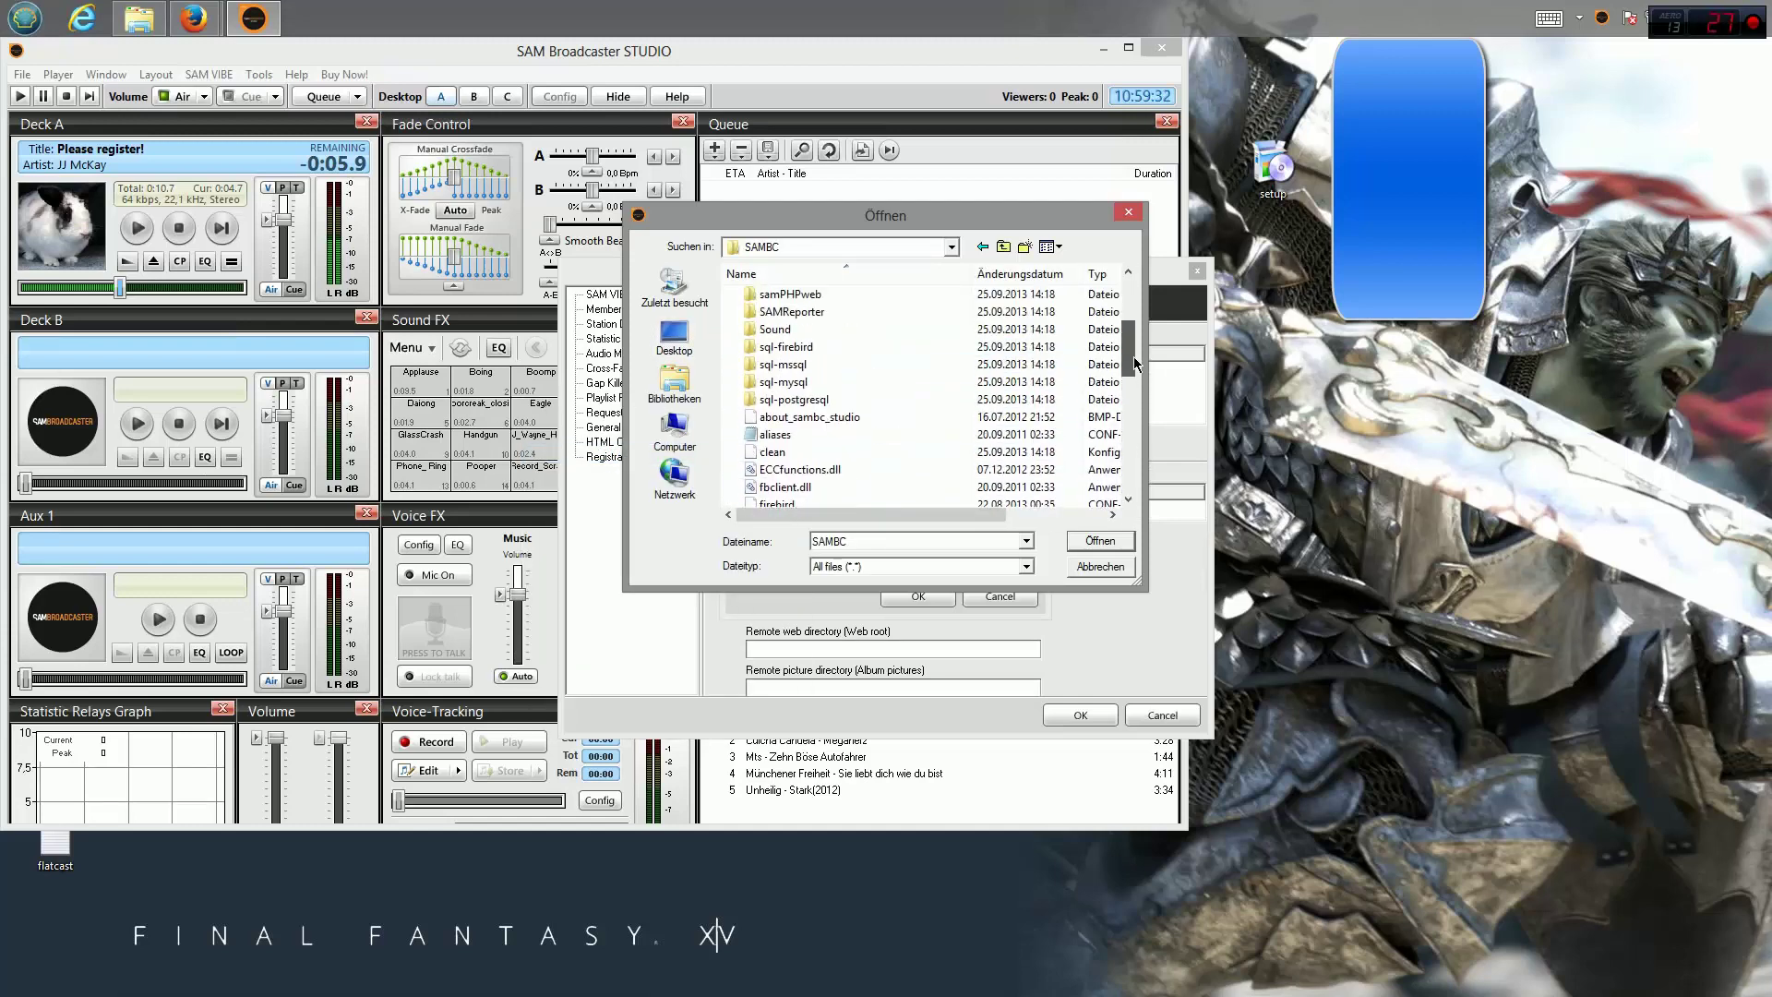
pyautogui.doubleClick(798, 294)
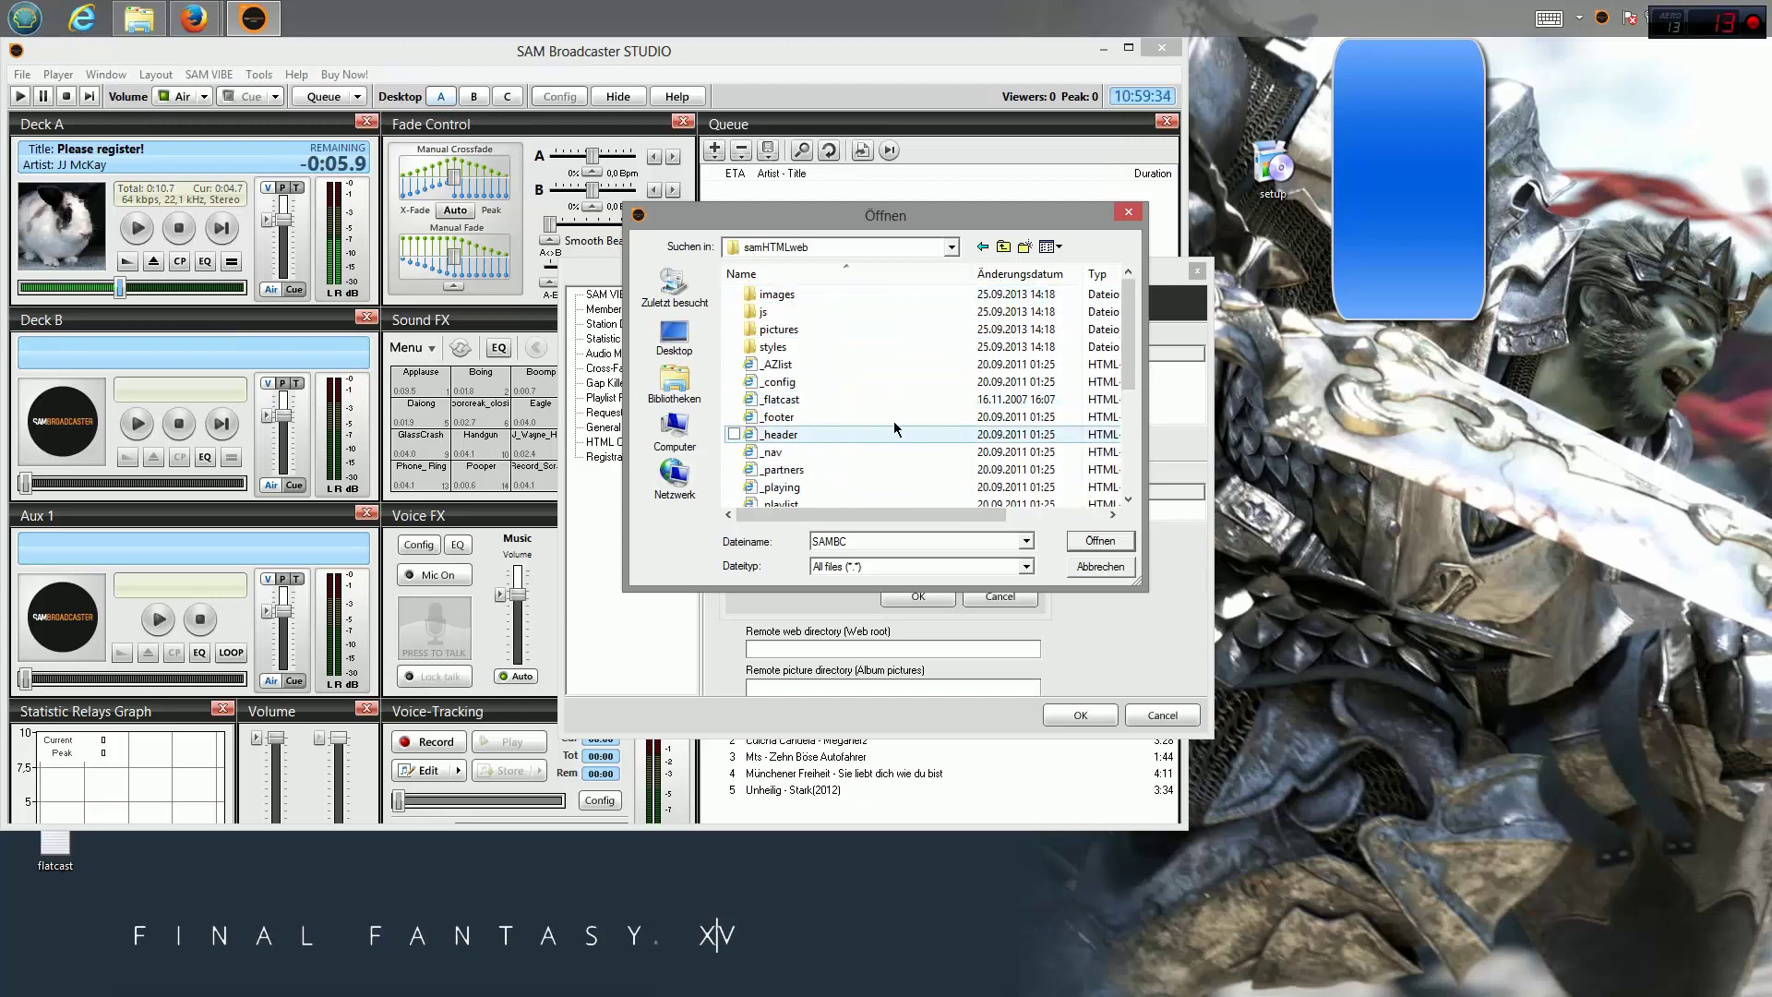
pyautogui.click(816, 452)
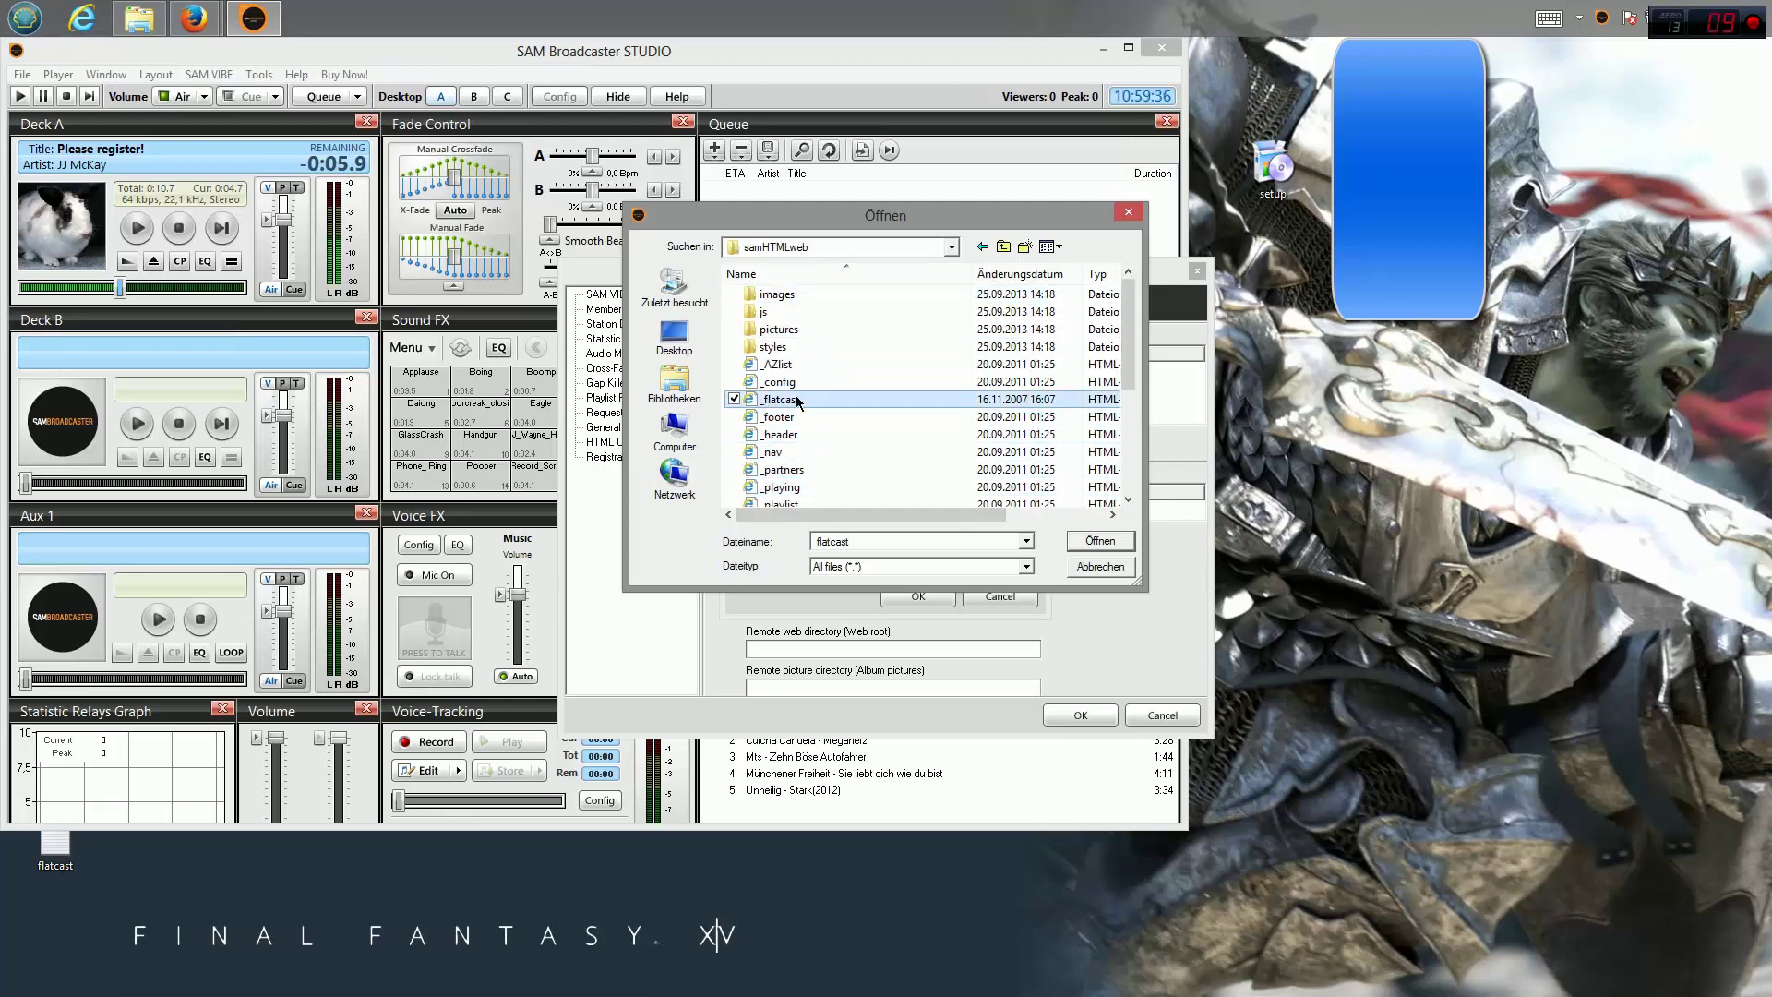
pyautogui.click(1093, 543)
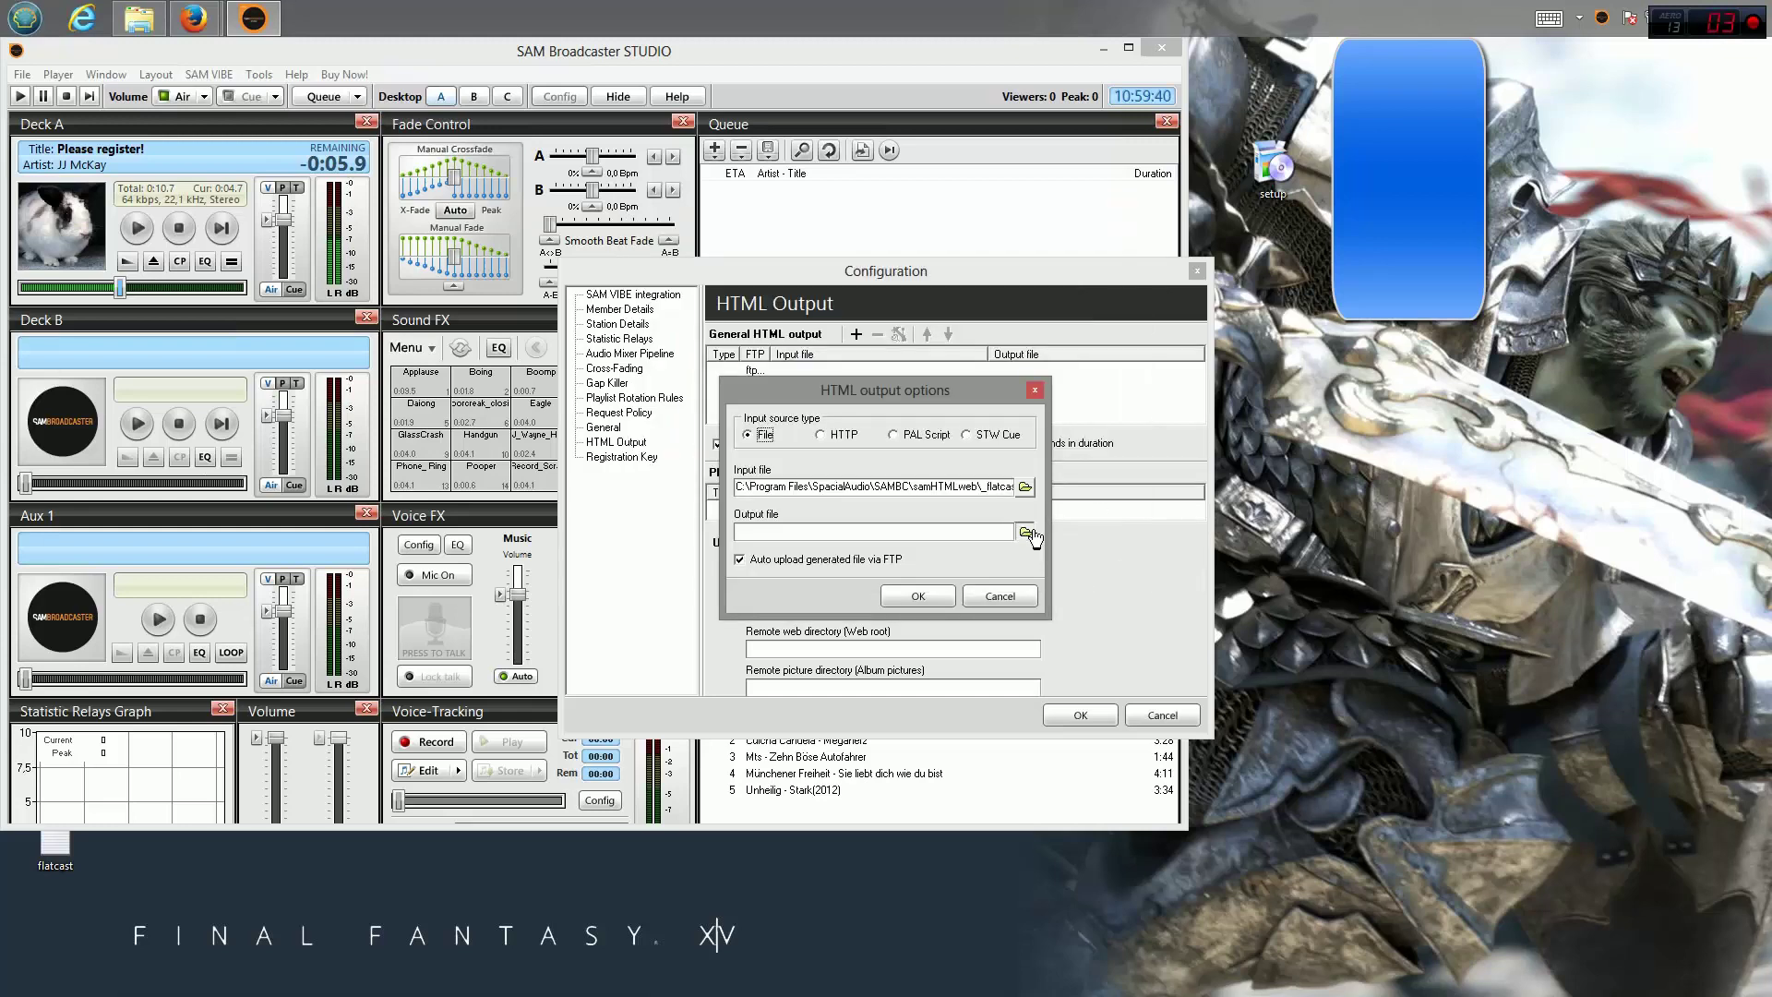
# Set flatcast in samHTMLweb as the output file and accept the entry with automatic FTP upload disabled.
pyautogui.click(1026, 533)
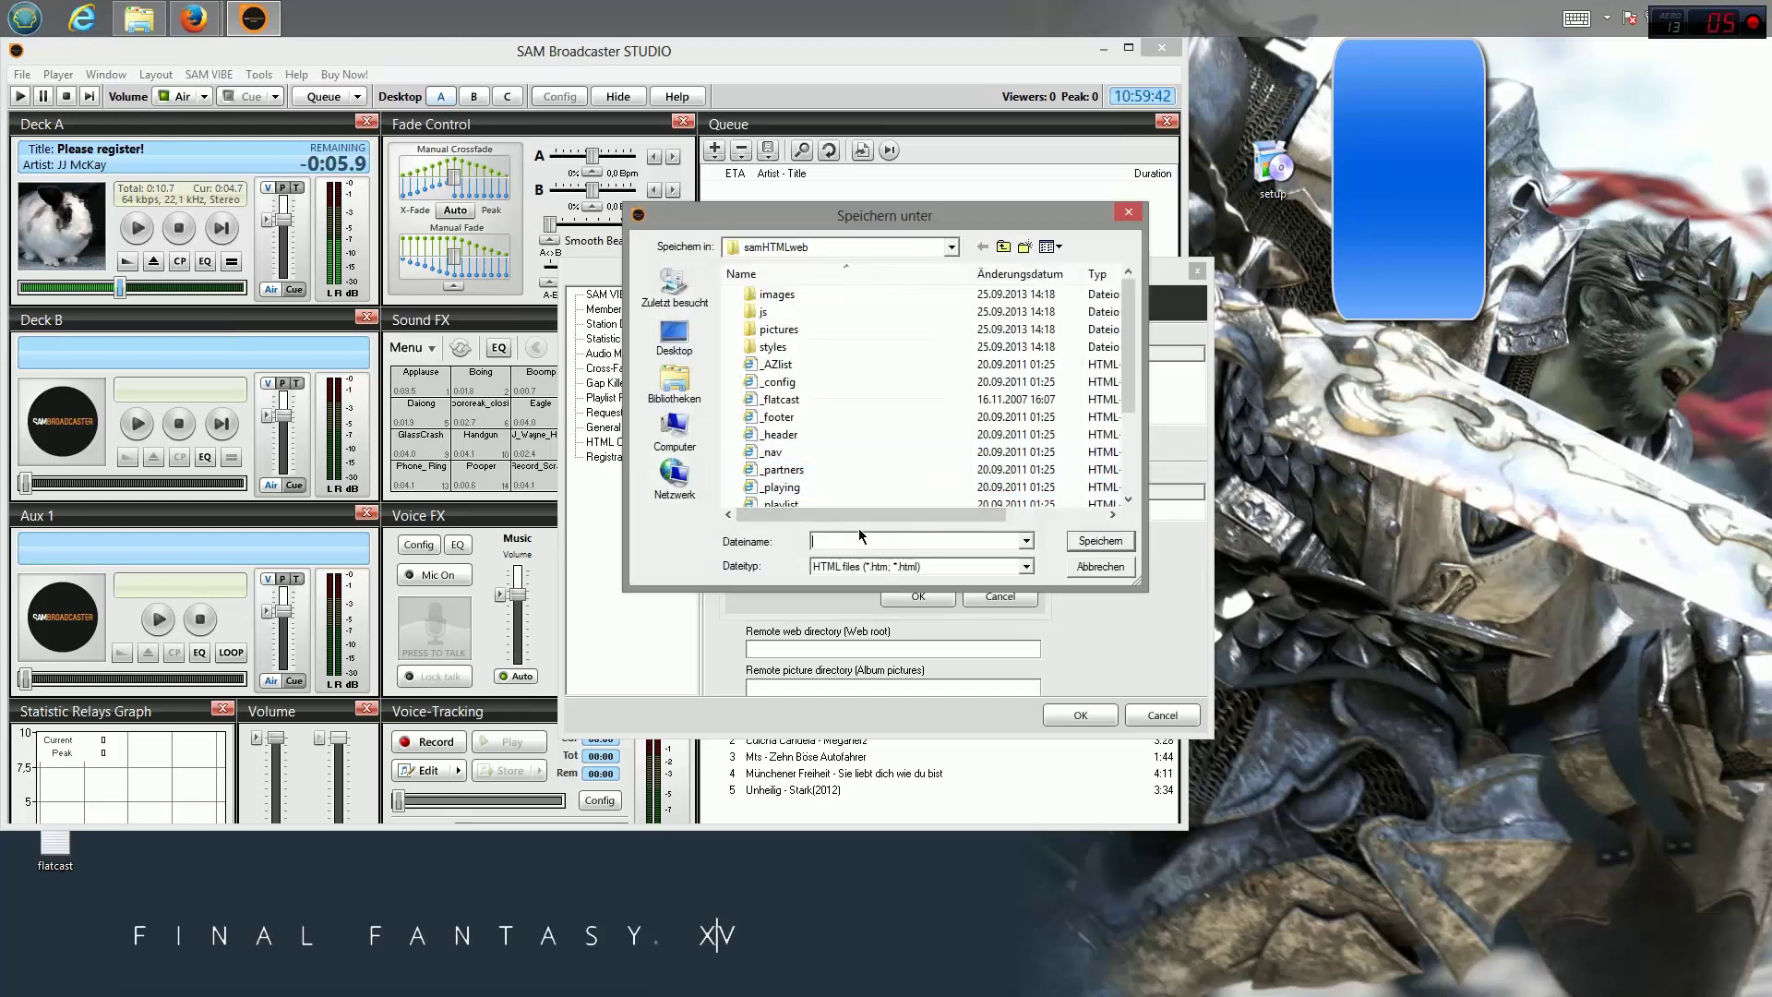
pyautogui.write('f')
pyautogui.click(848, 576)
pyautogui.press('Return')
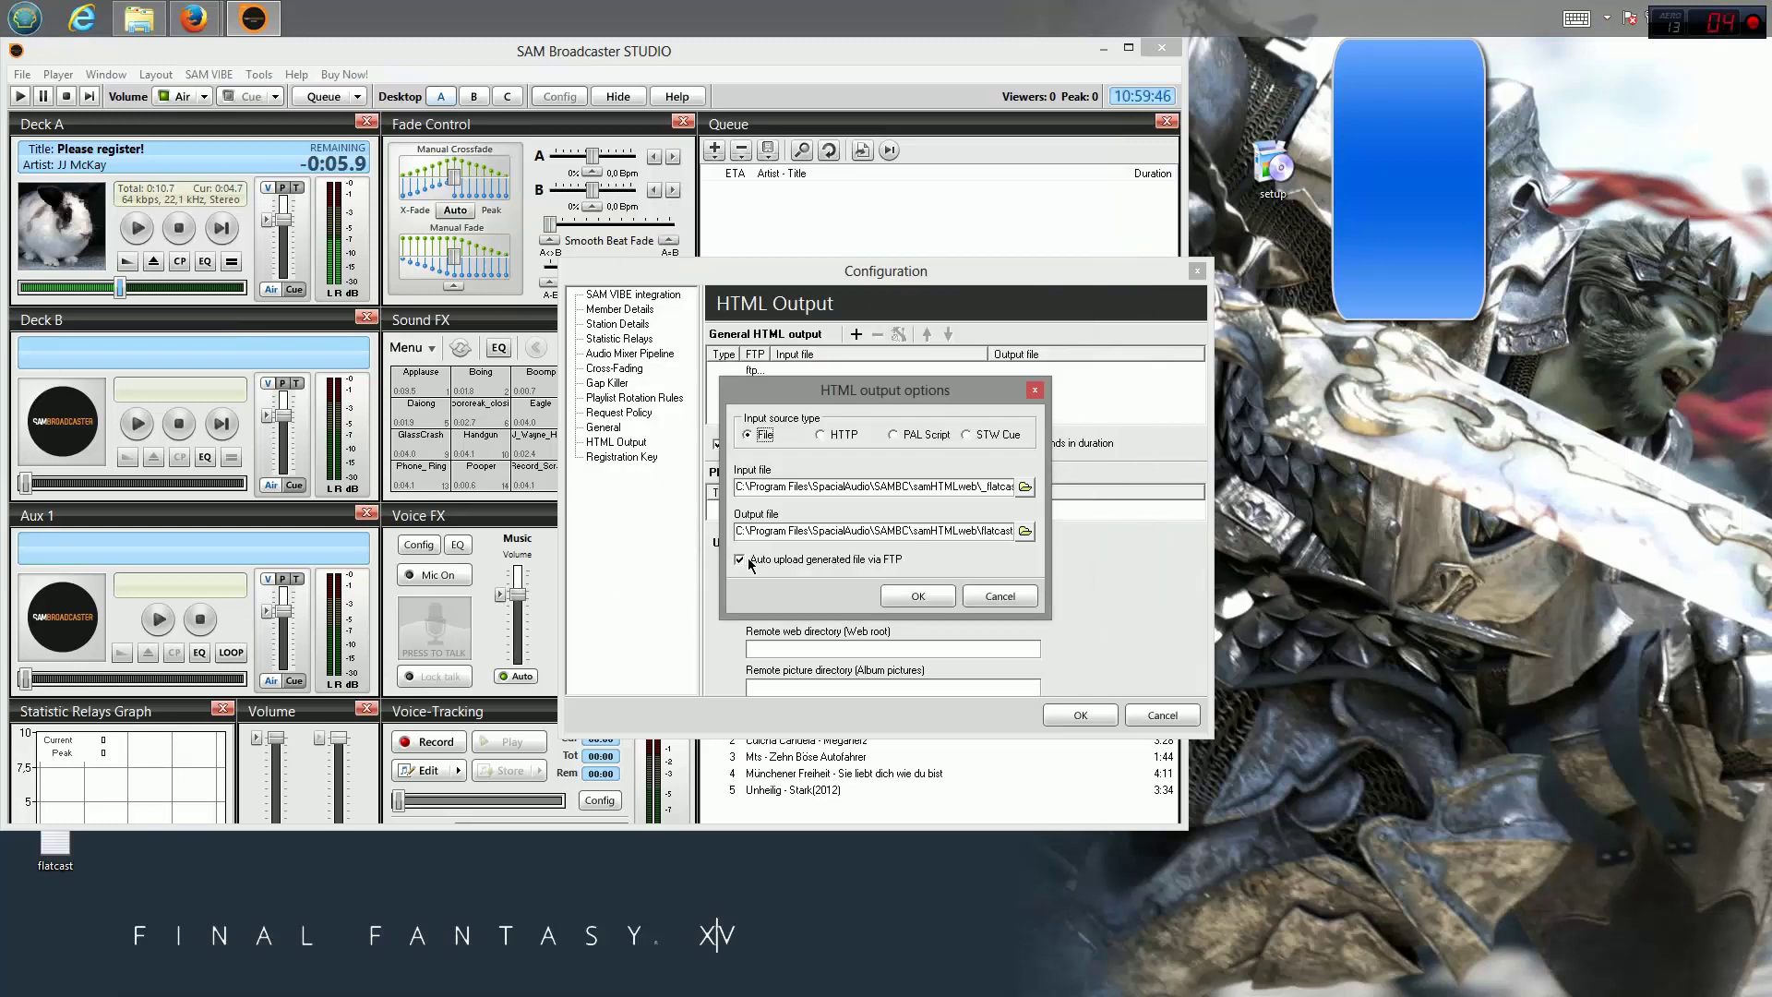
pyautogui.click(746, 561)
pyautogui.click(918, 596)
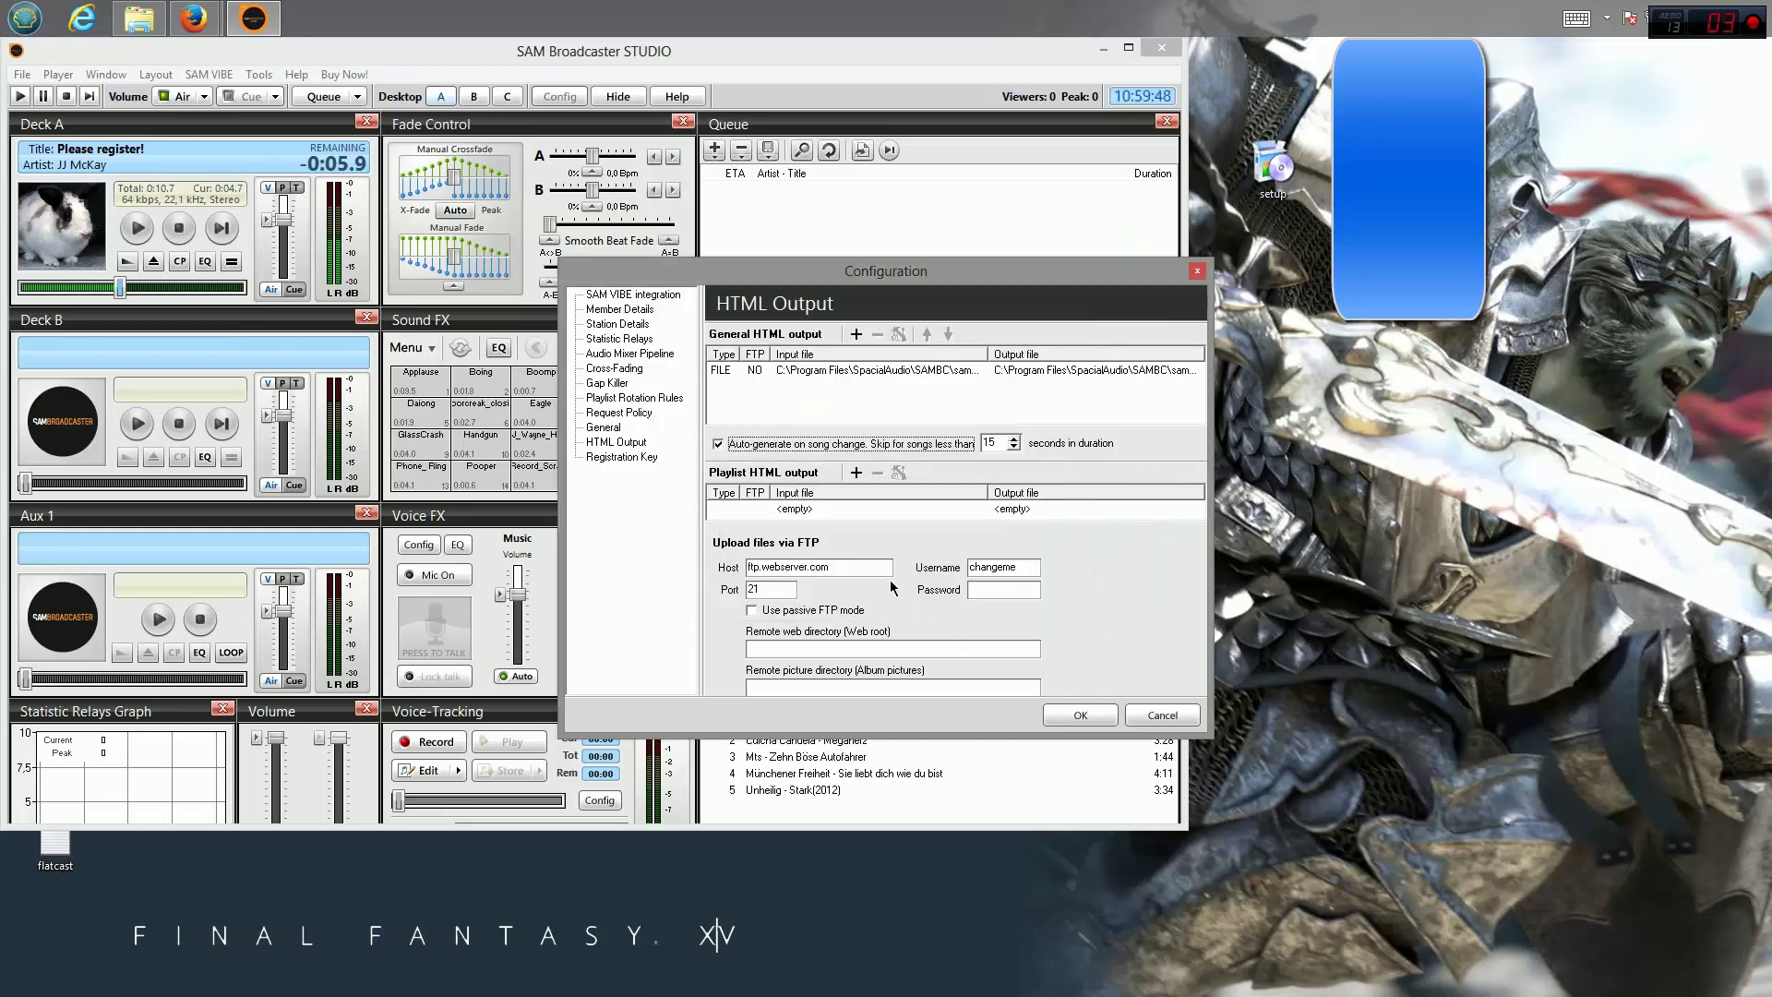
# Accept the configuration changes and exit SAM Broadcaster STUDIO.
pyautogui.click(1085, 716)
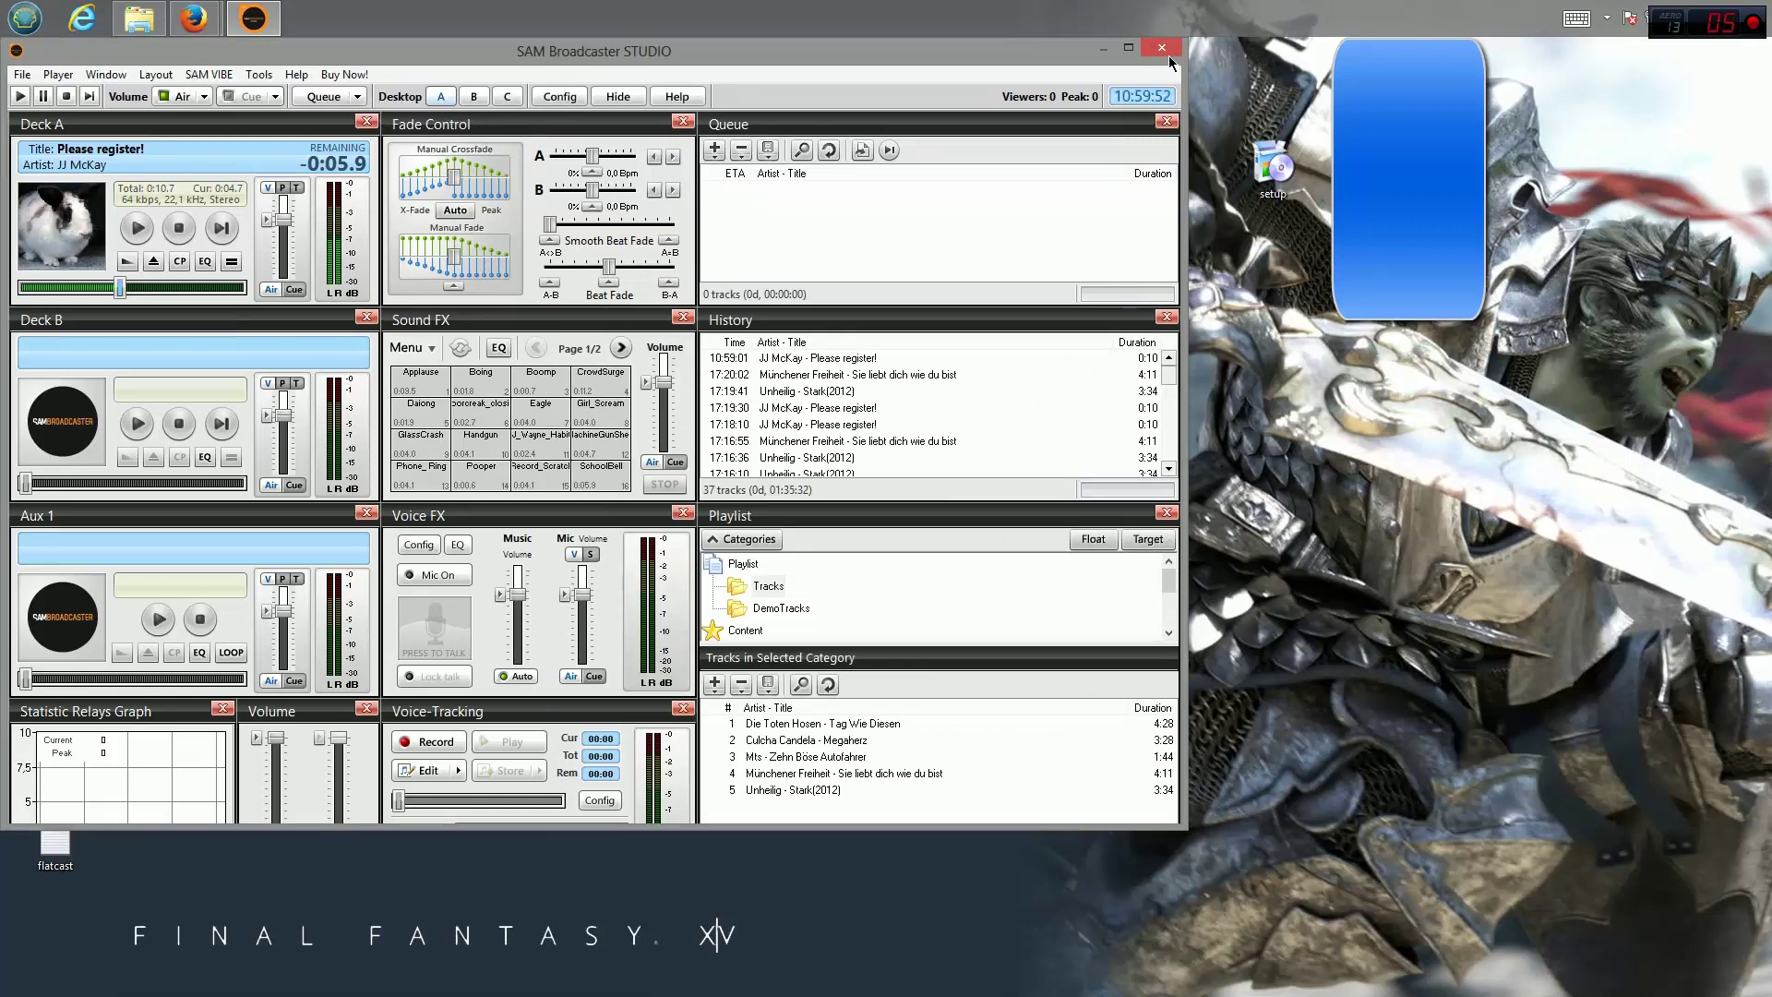
pyautogui.click(19, 75)
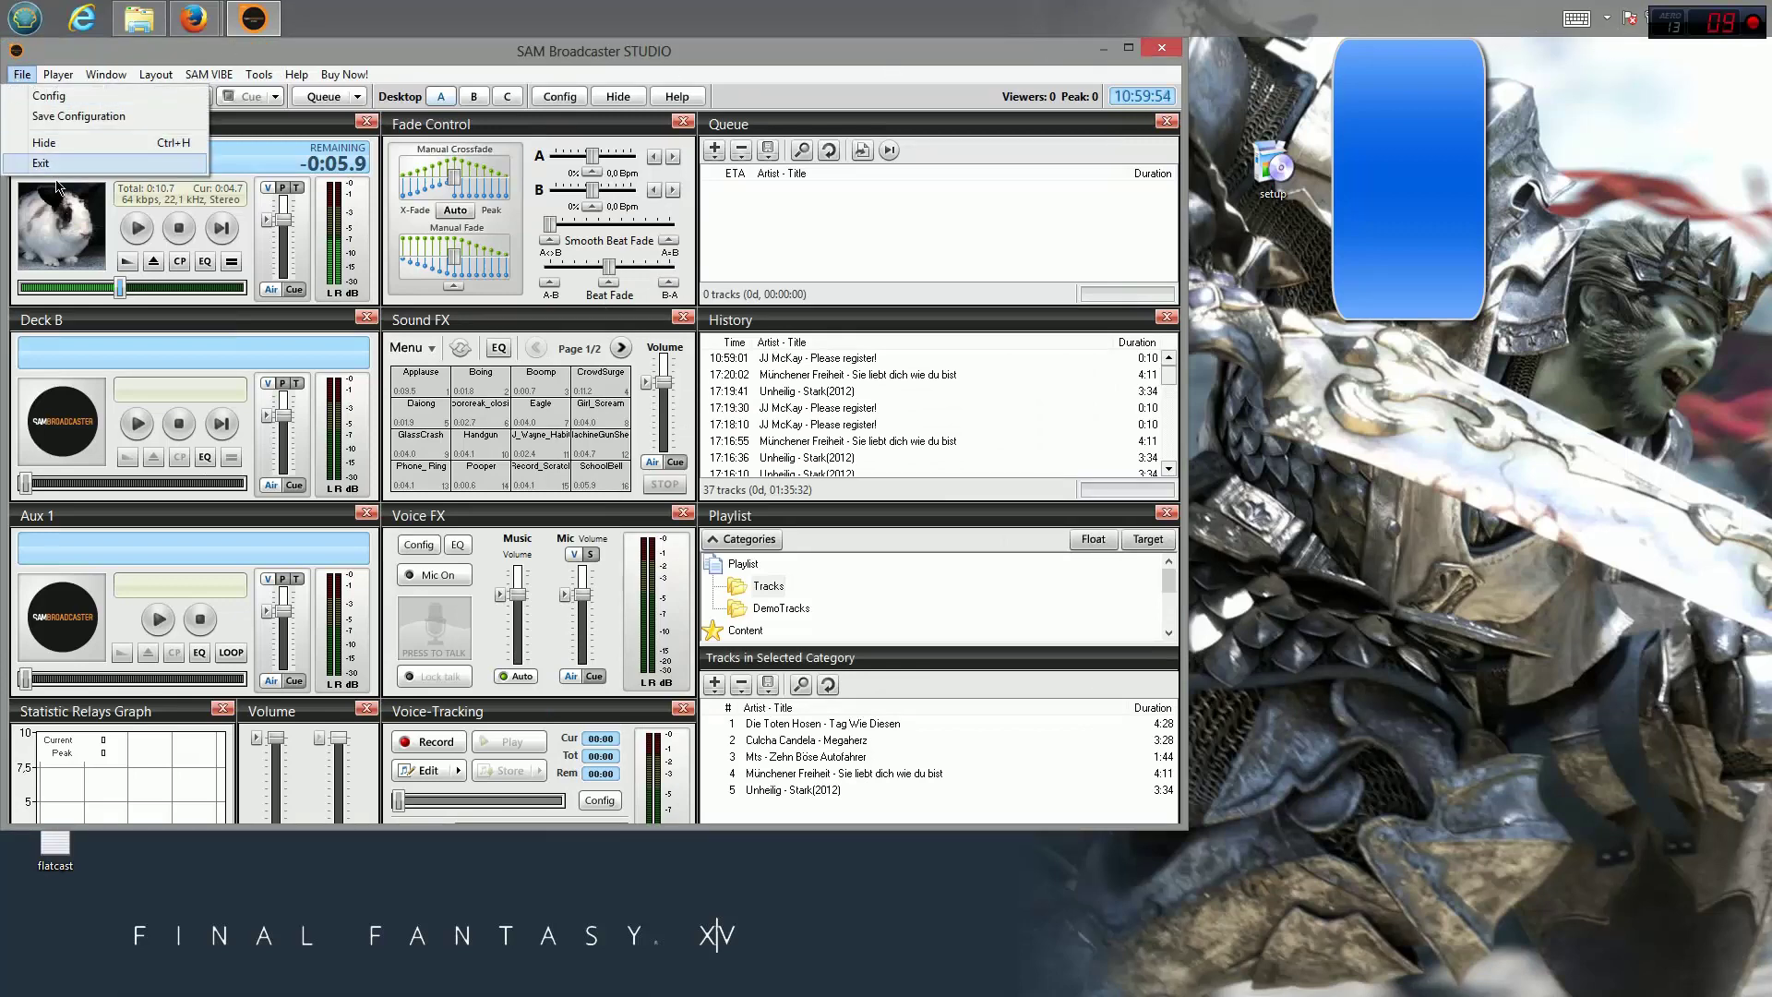
pyautogui.click(50, 165)
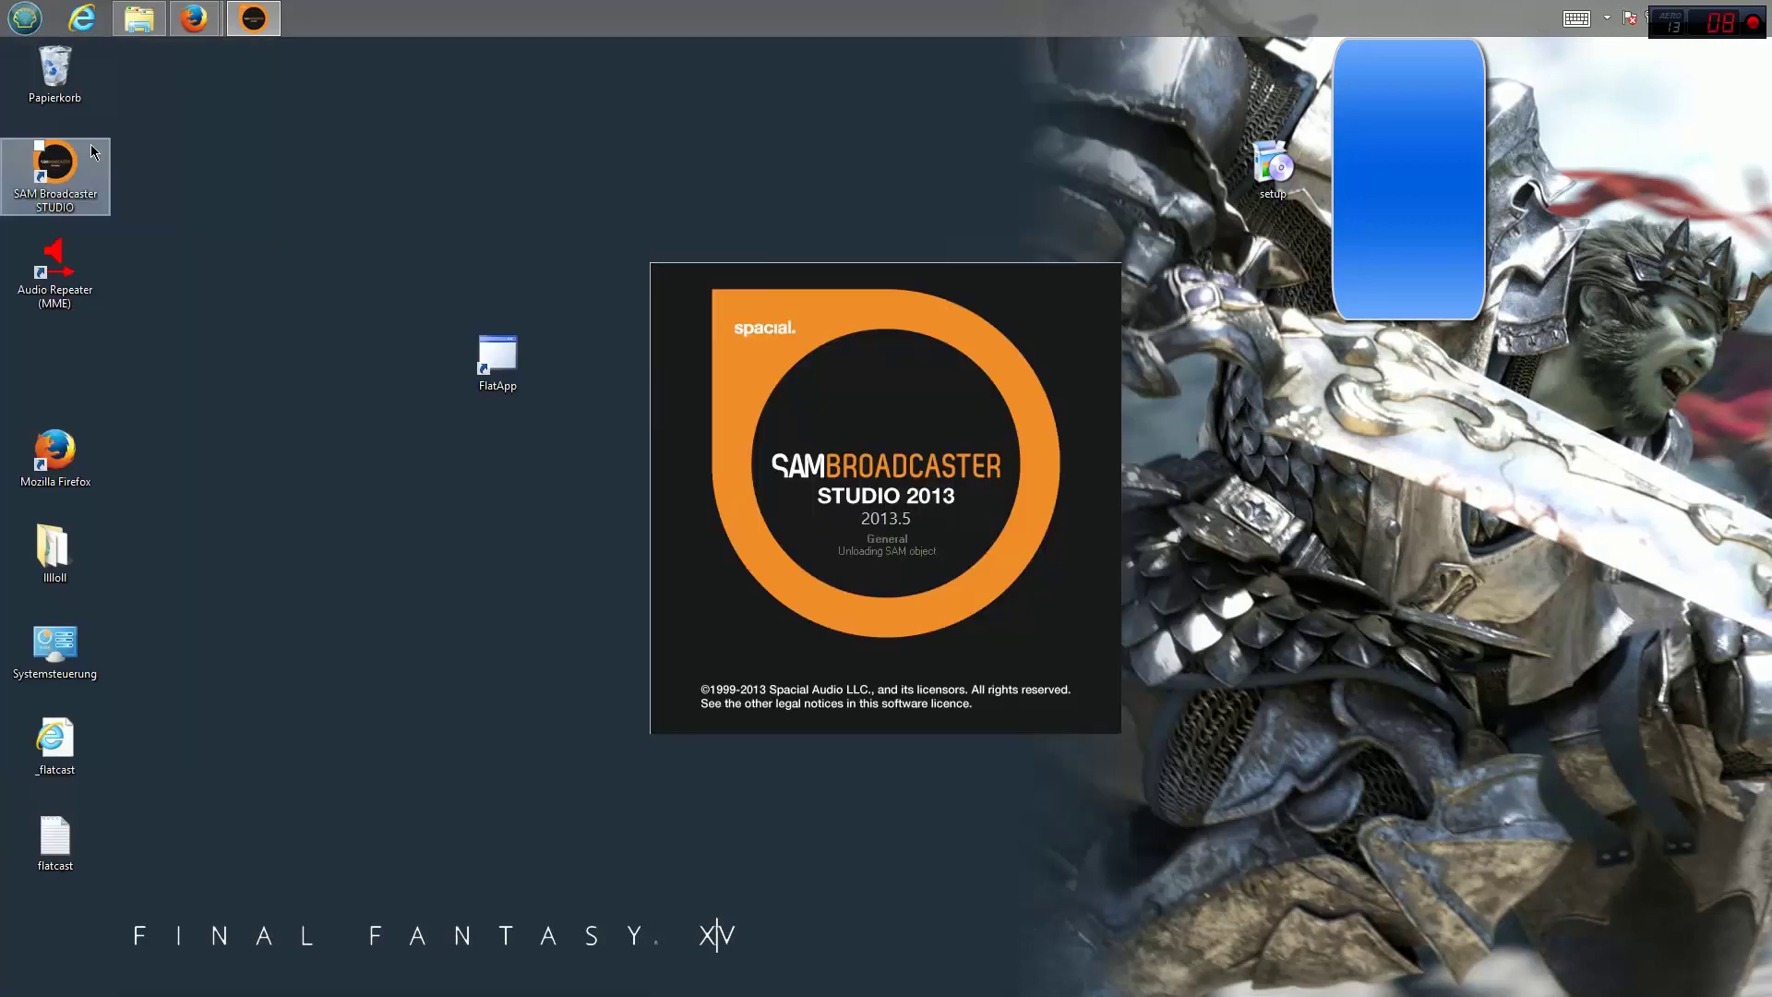
# Start SAM Broadcaster STUDIO with administrator rights, minimize it, and dismiss the tip of the day and the trial notice.
pyautogui.rightClick(67, 175)
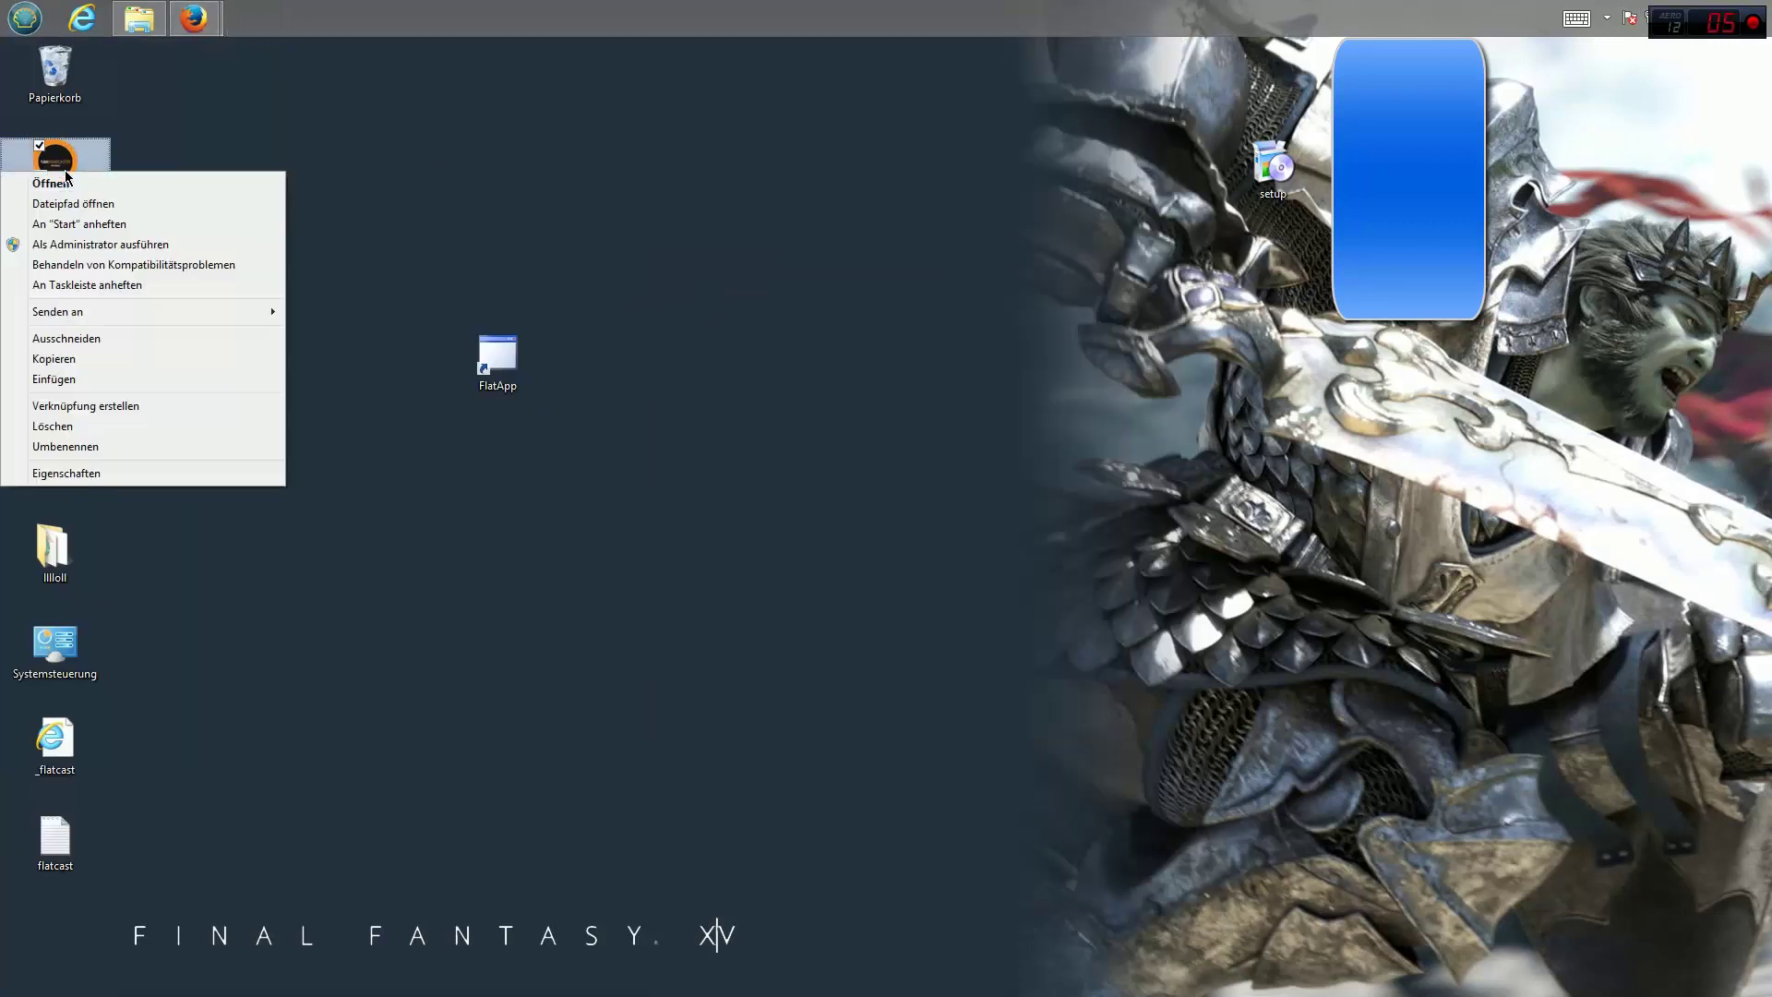
pyautogui.click(72, 244)
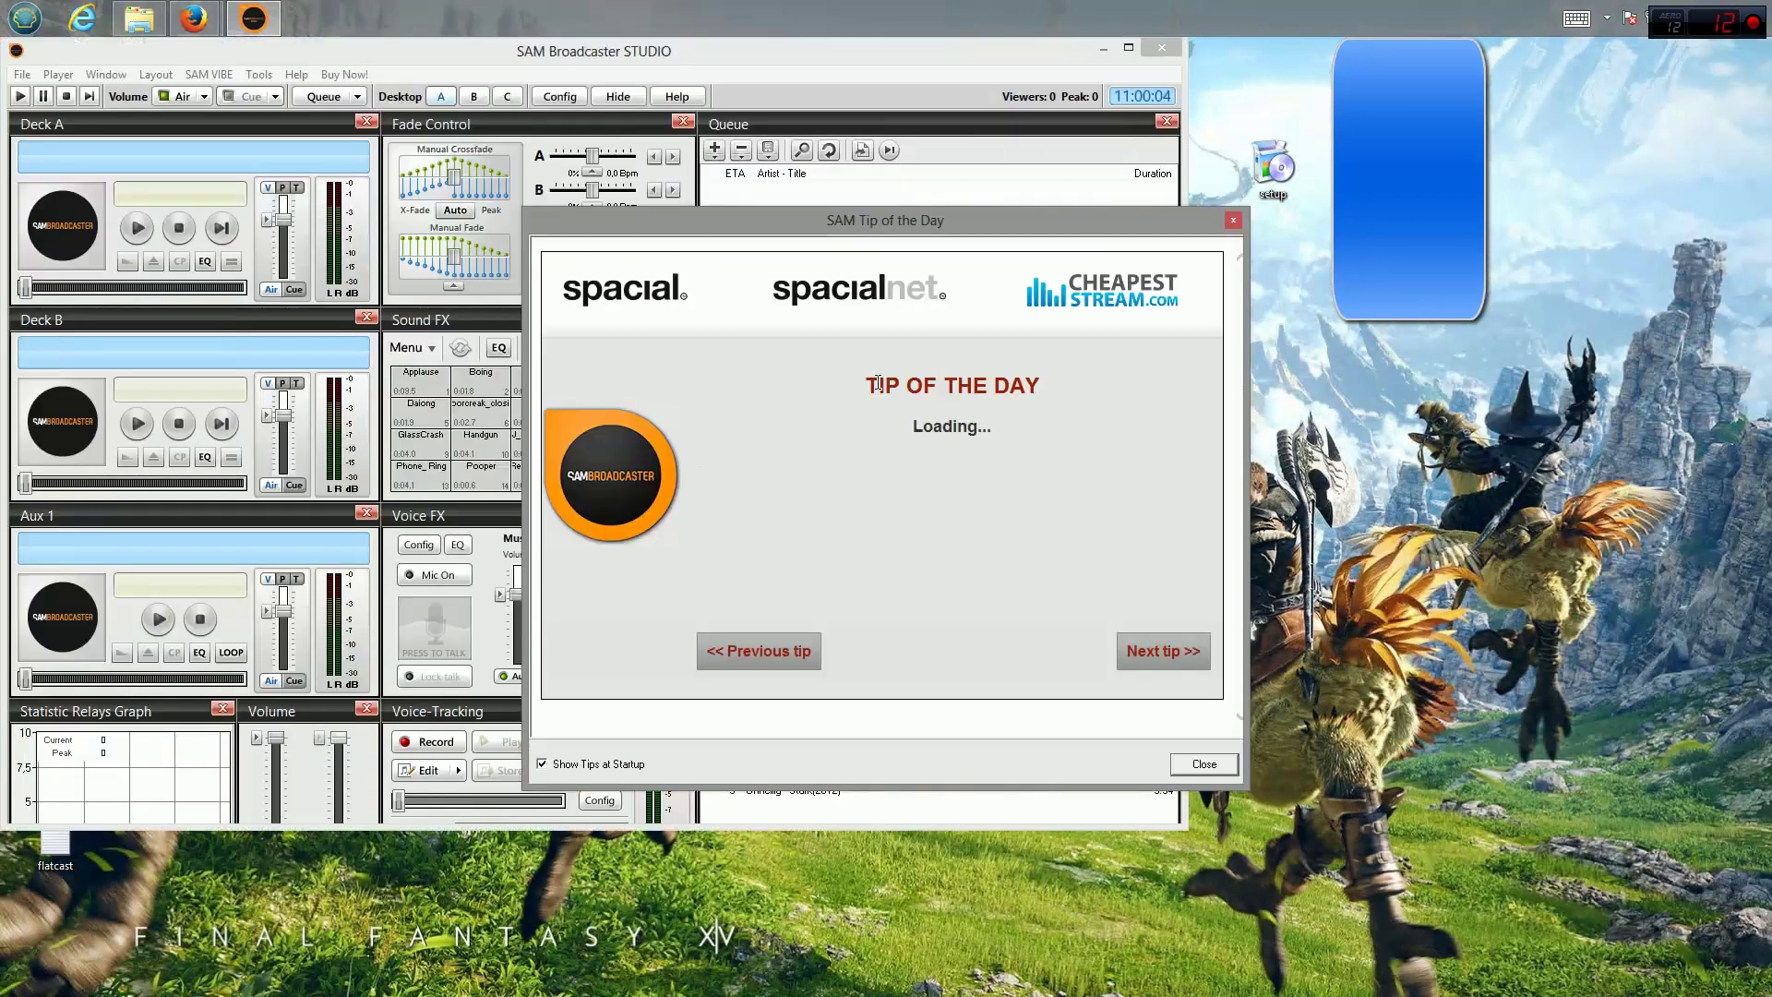
pyautogui.click(1235, 221)
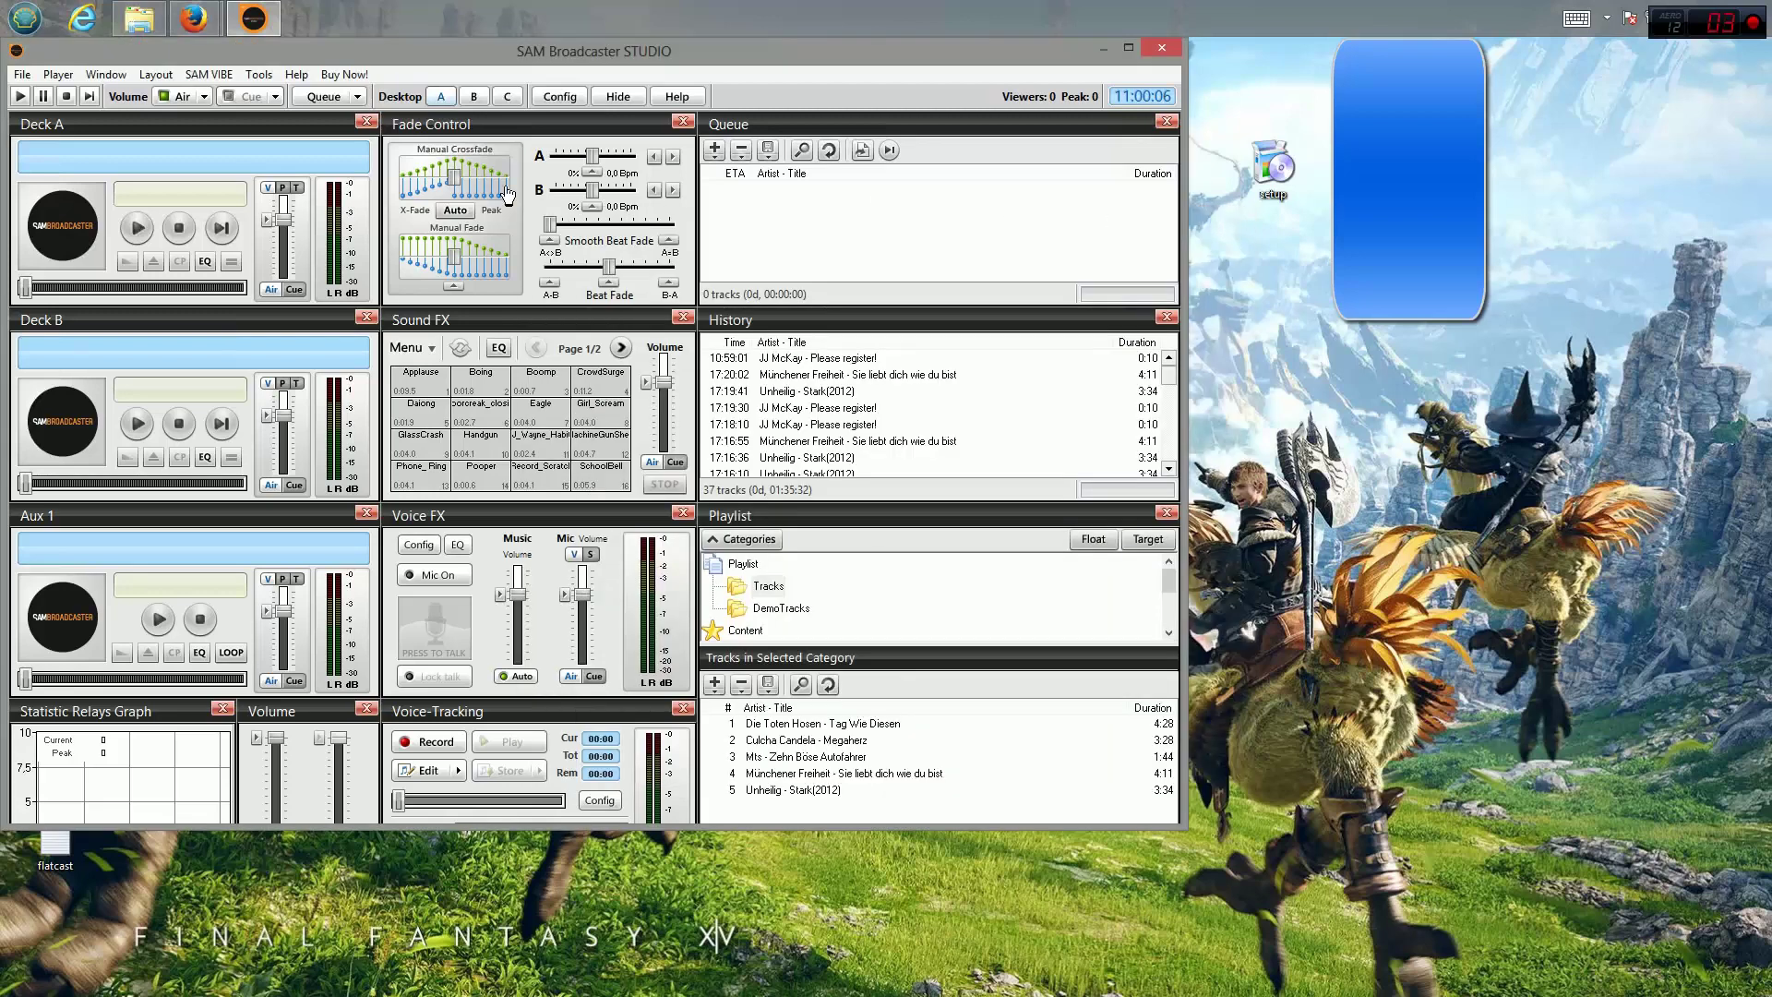
pyautogui.click(253, 18)
pyautogui.rightClick(514, 336)
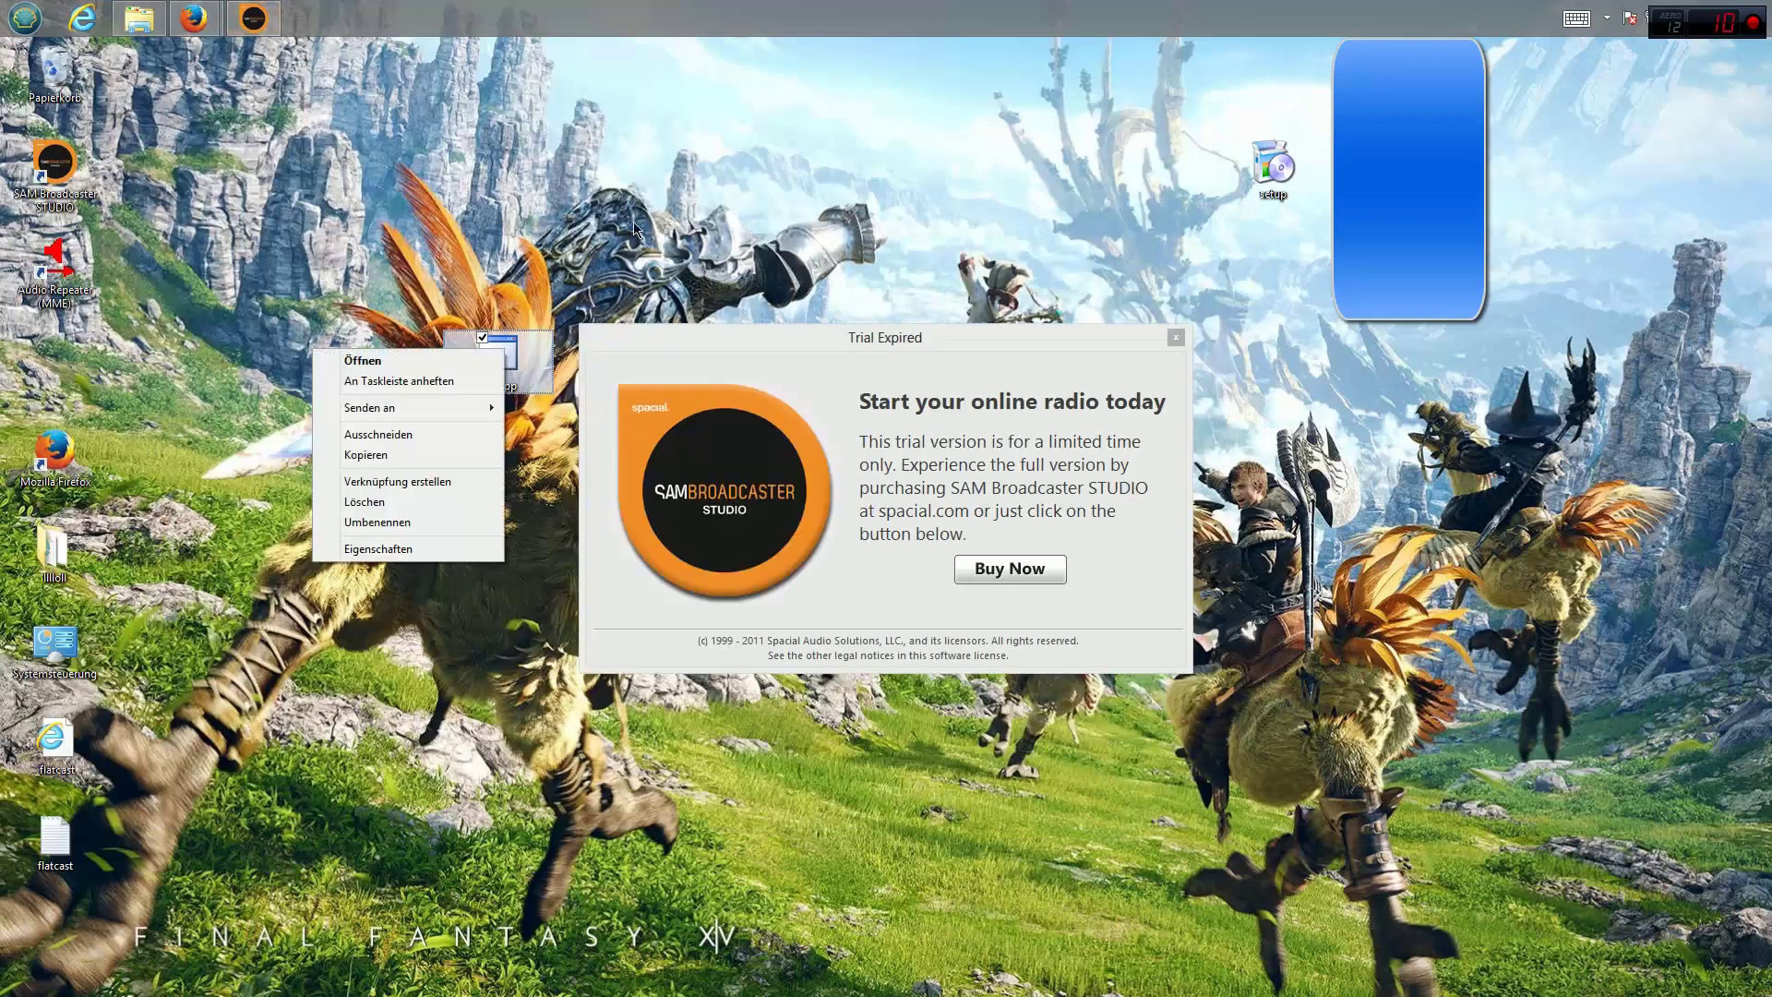
pyautogui.click(633, 222)
pyautogui.click(1180, 339)
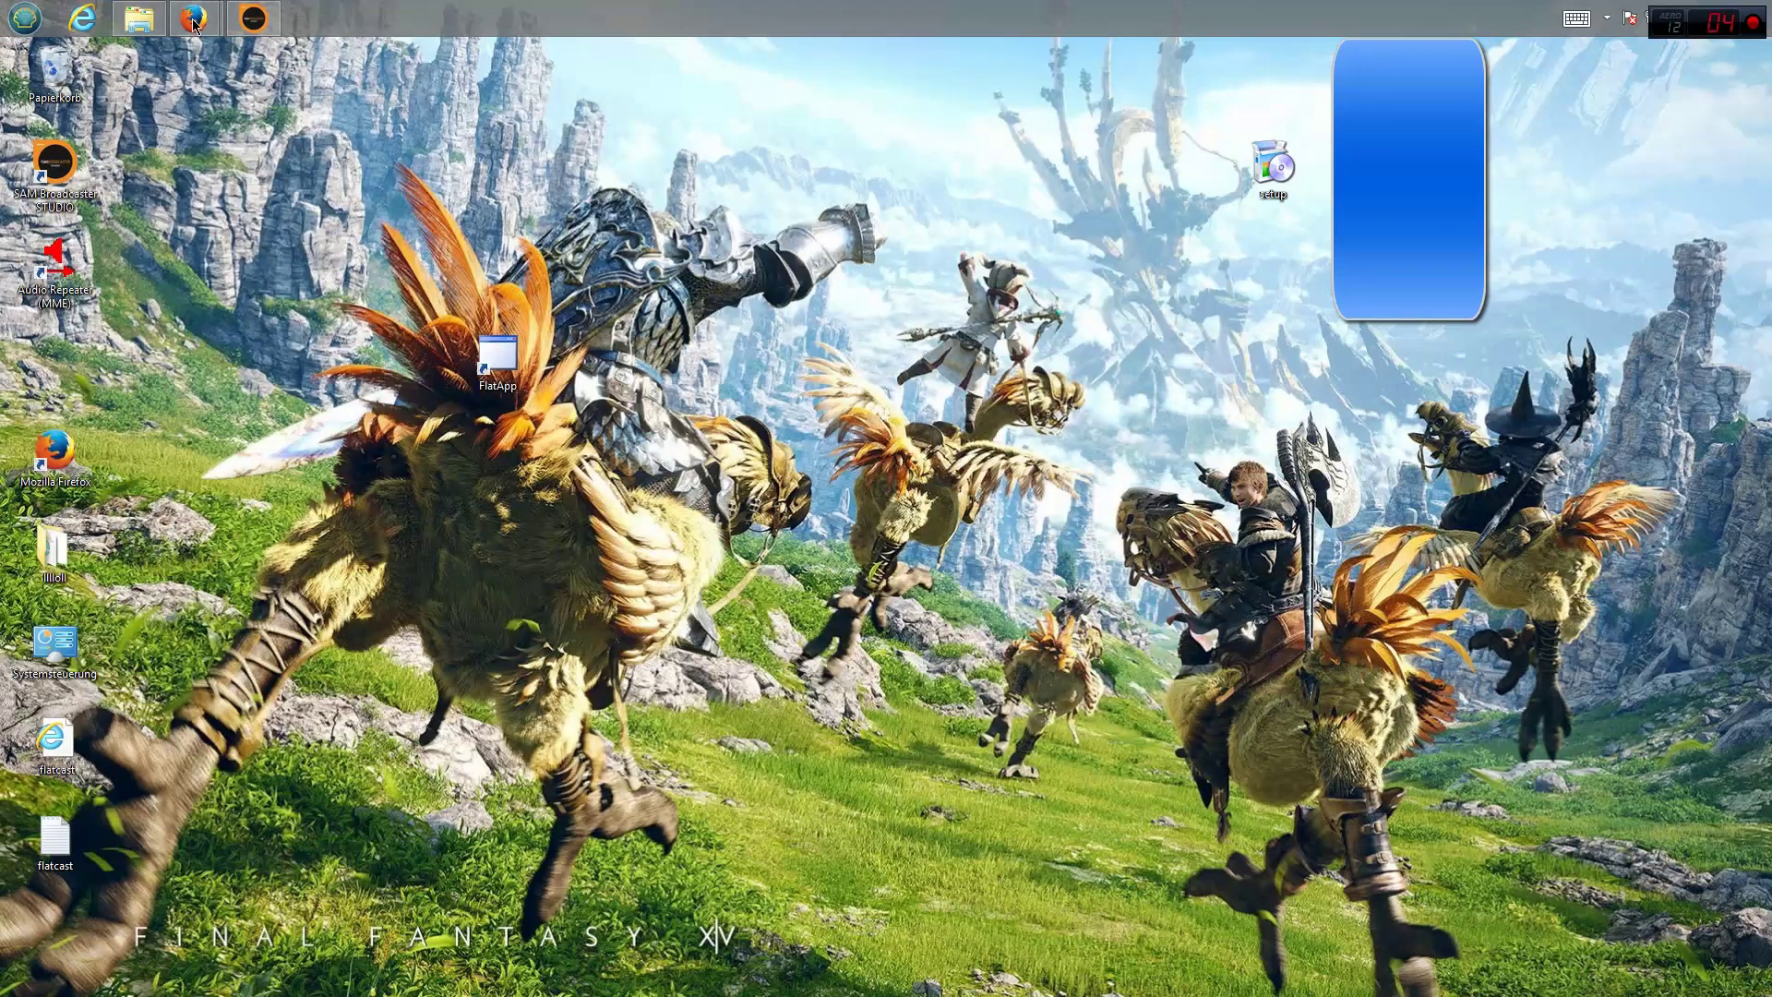
# Switch to Firefox, load flatcast.com and go to the account's own broadcast centre, Meine Sendezentrale.
pyautogui.click(194, 20)
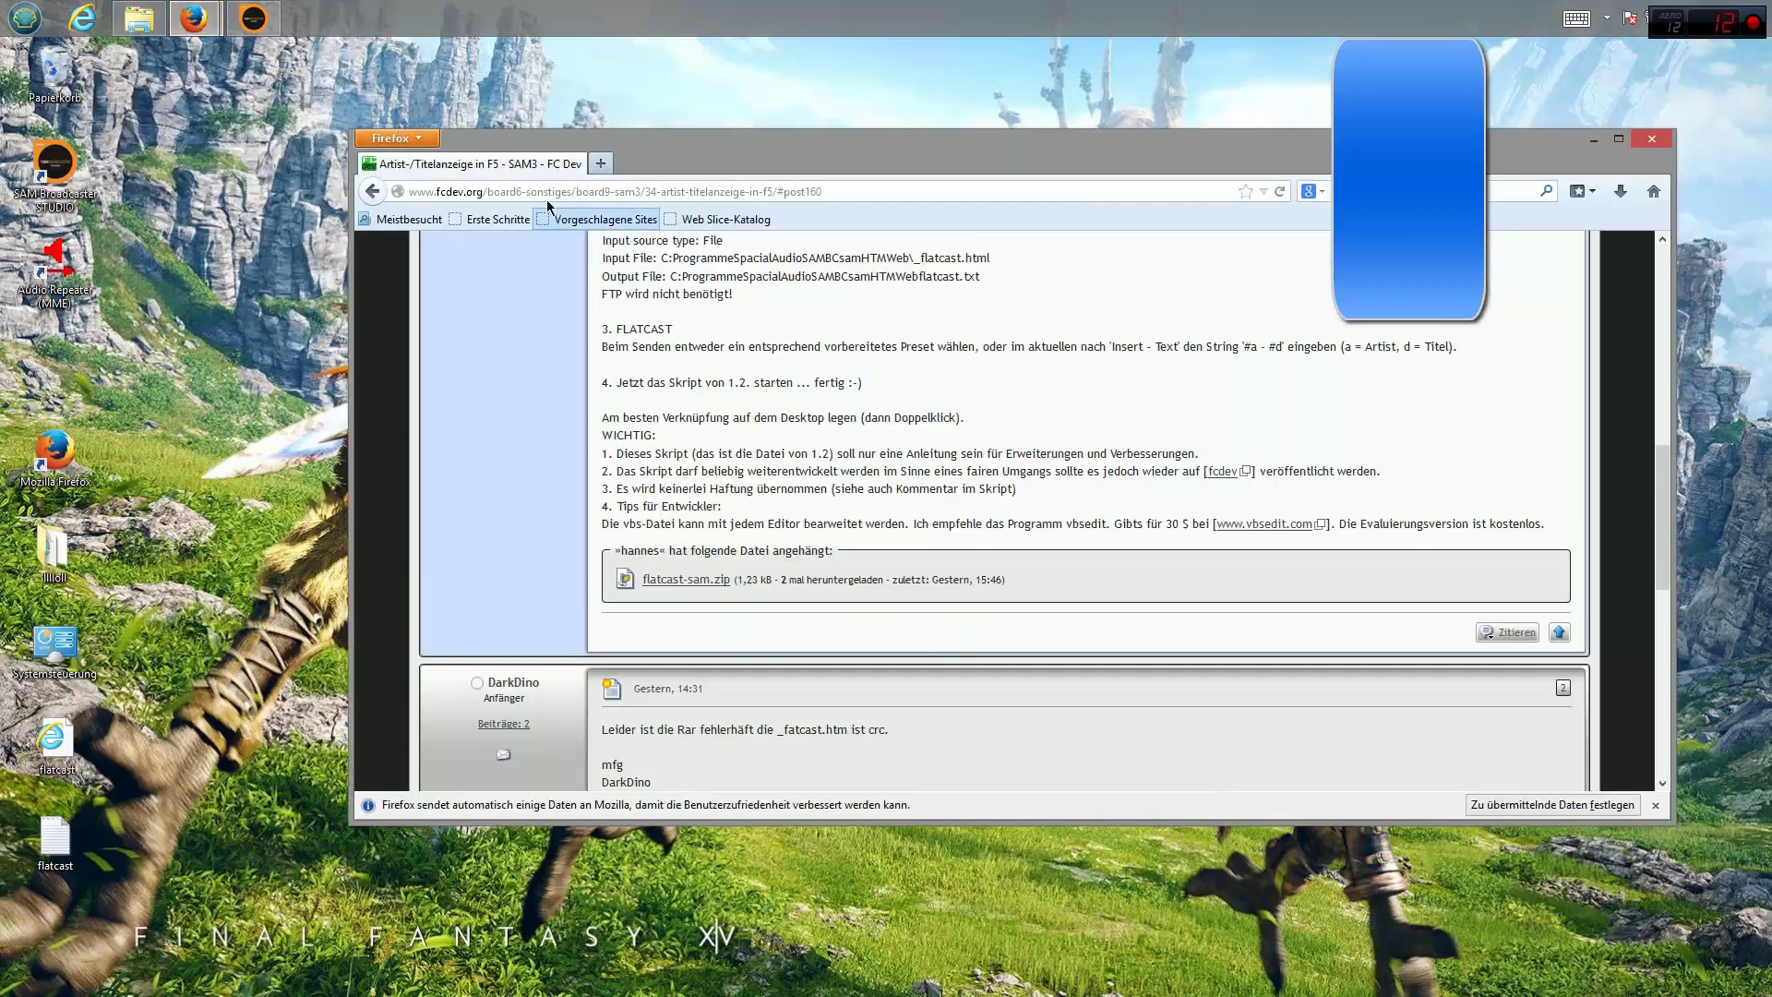
pyautogui.click(549, 192)
pyautogui.write('flatcast.com')
pyautogui.press('Return')
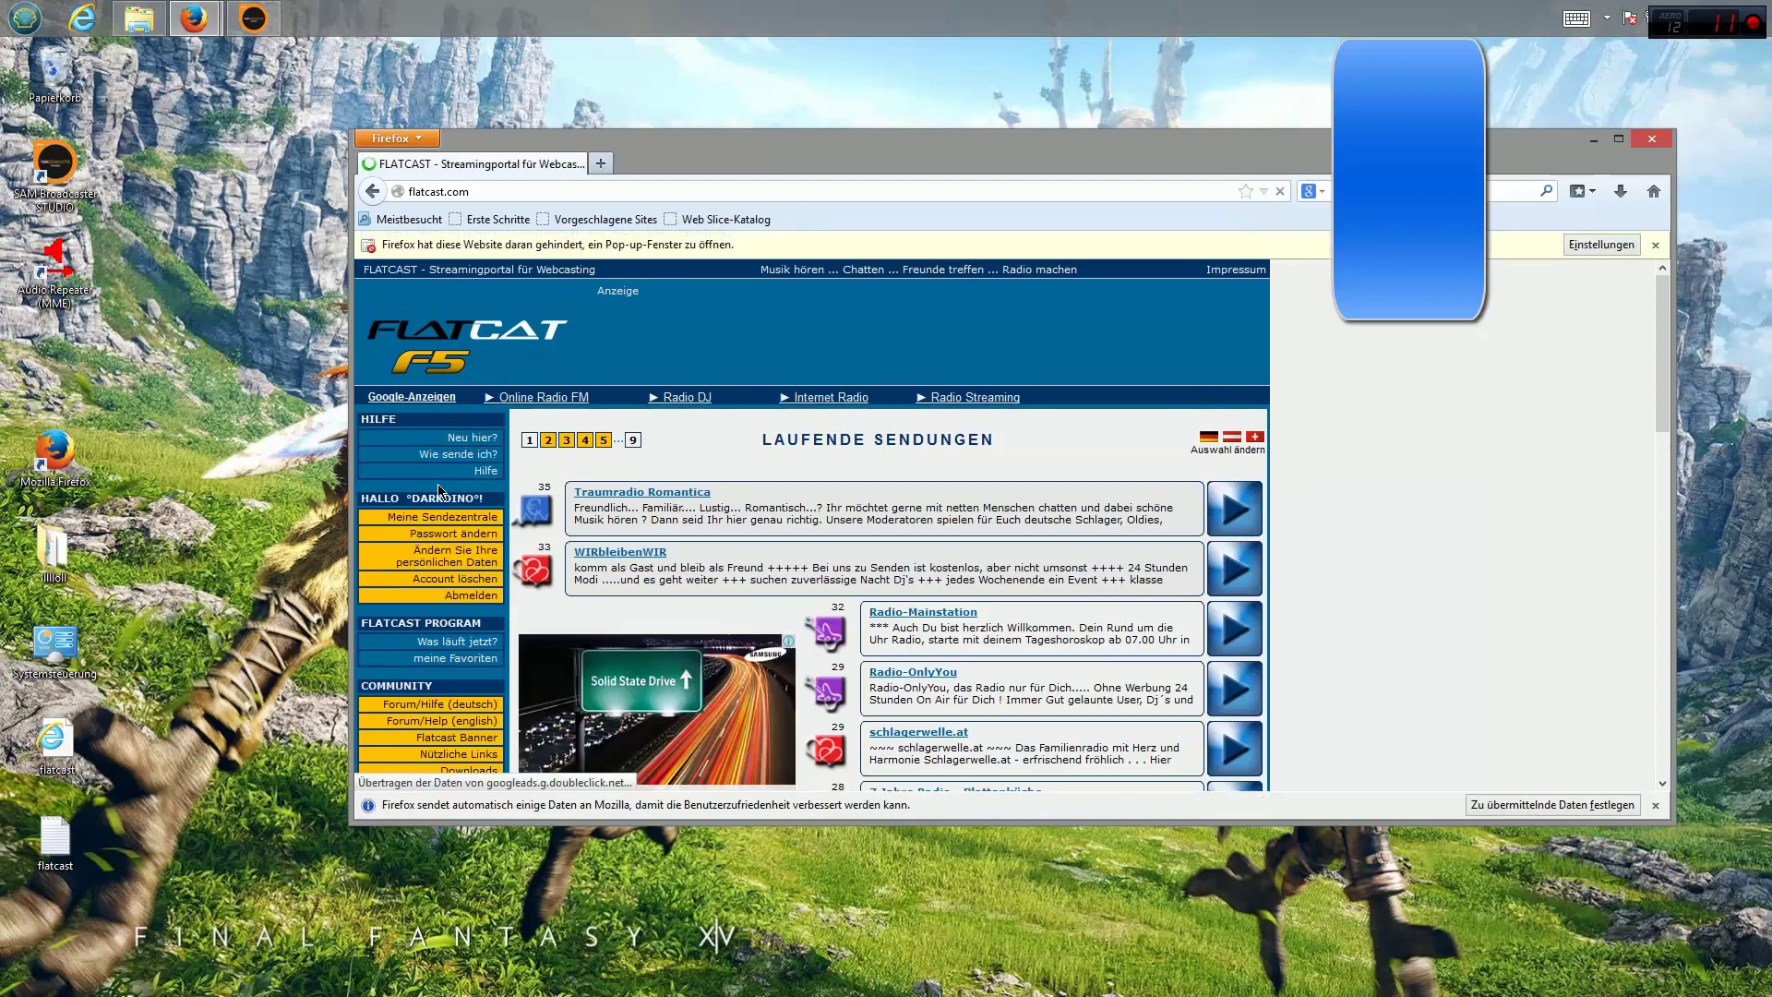
pyautogui.click(441, 520)
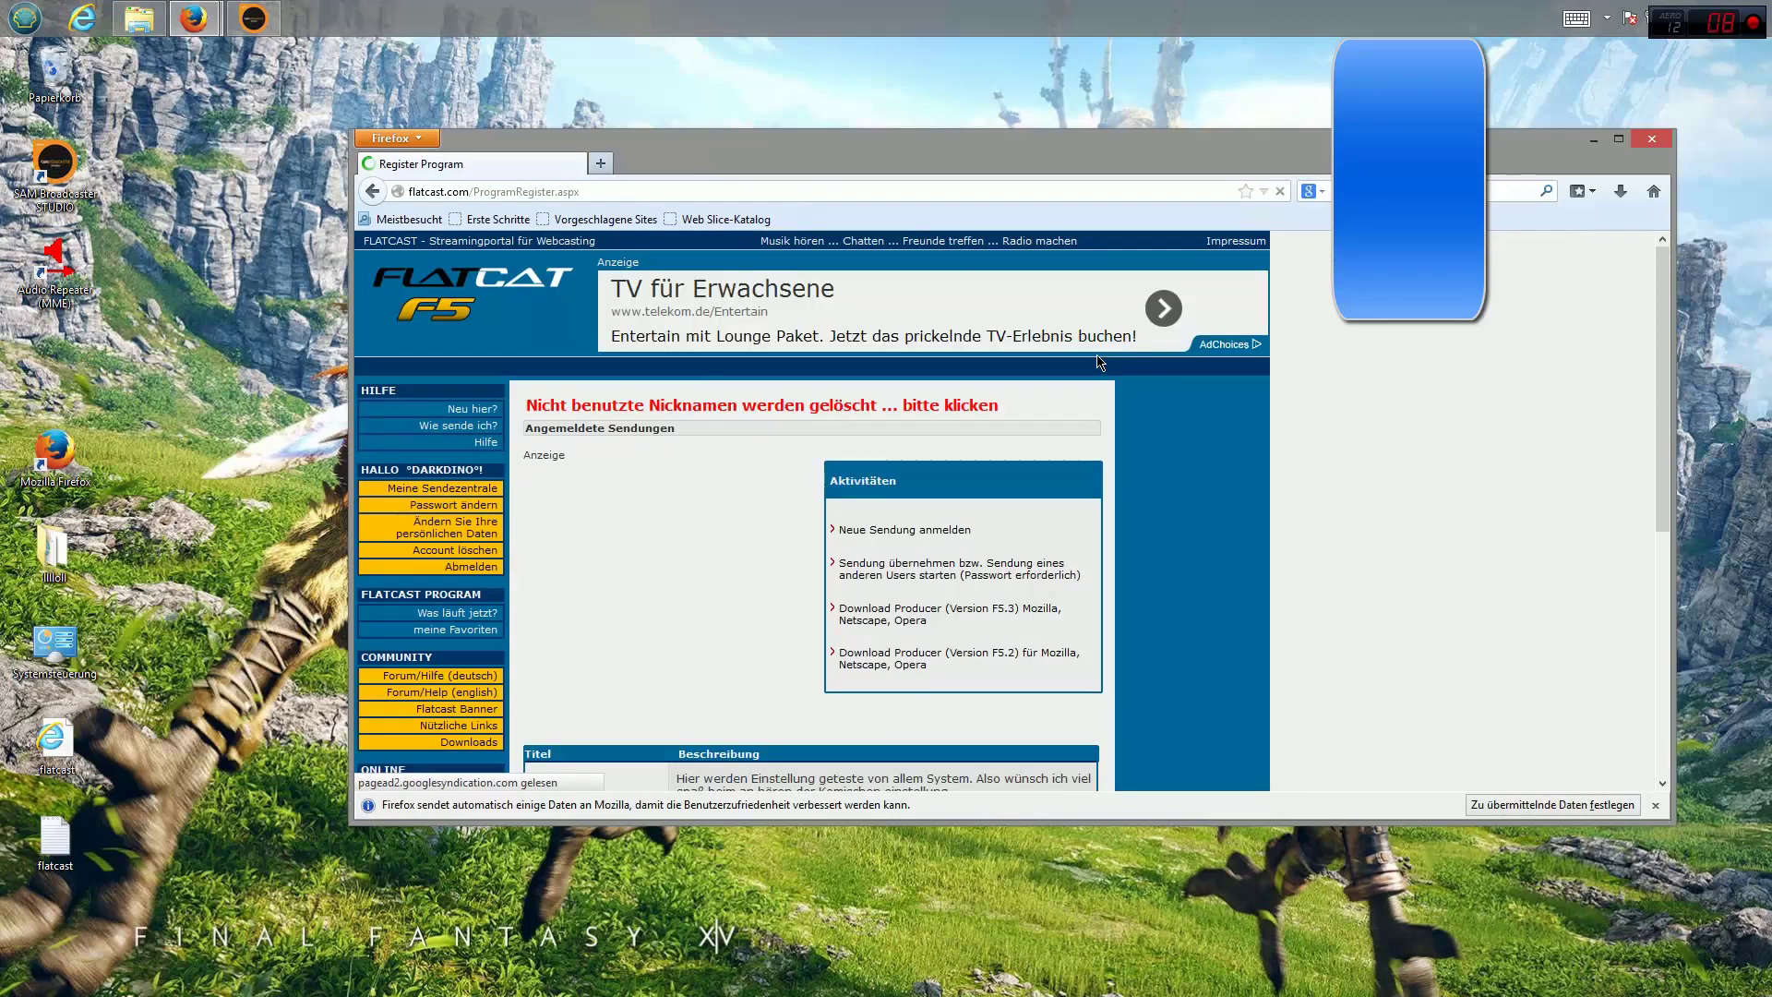
# Start the registered broadcast "lol" and minimize both the browser and the FLATCAST Producer window.
pyautogui.scroll(-4, 923, 508)
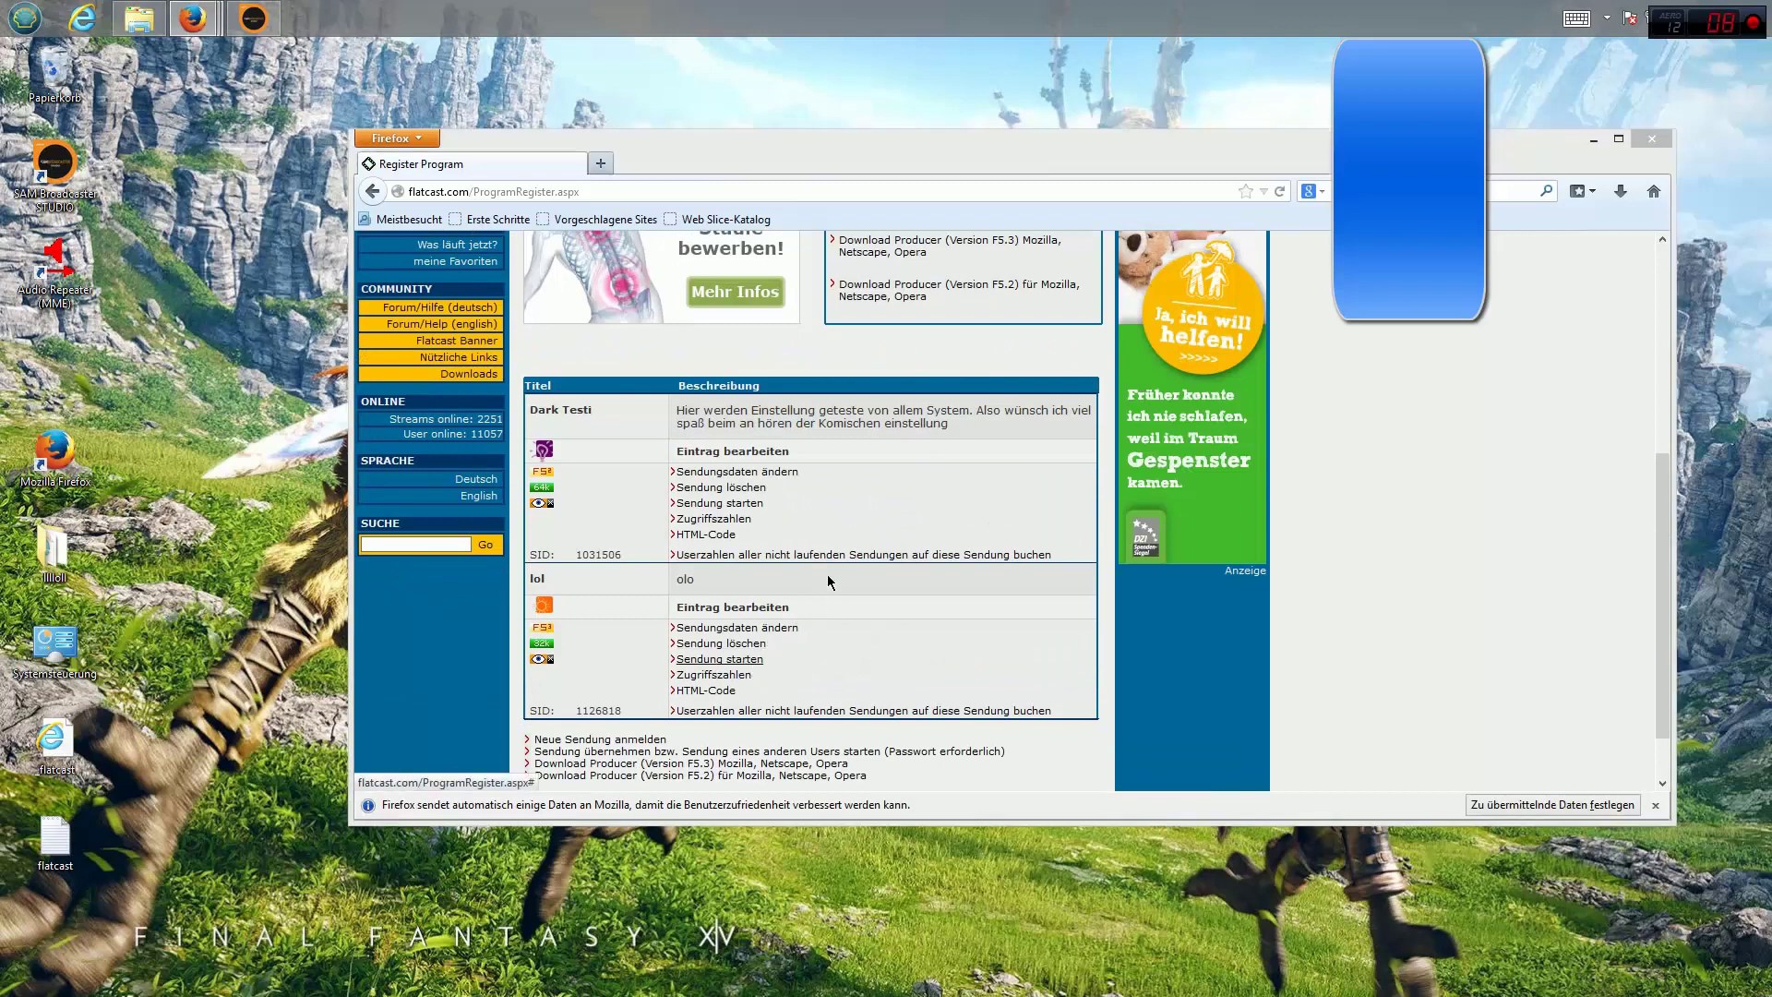
pyautogui.click(1595, 139)
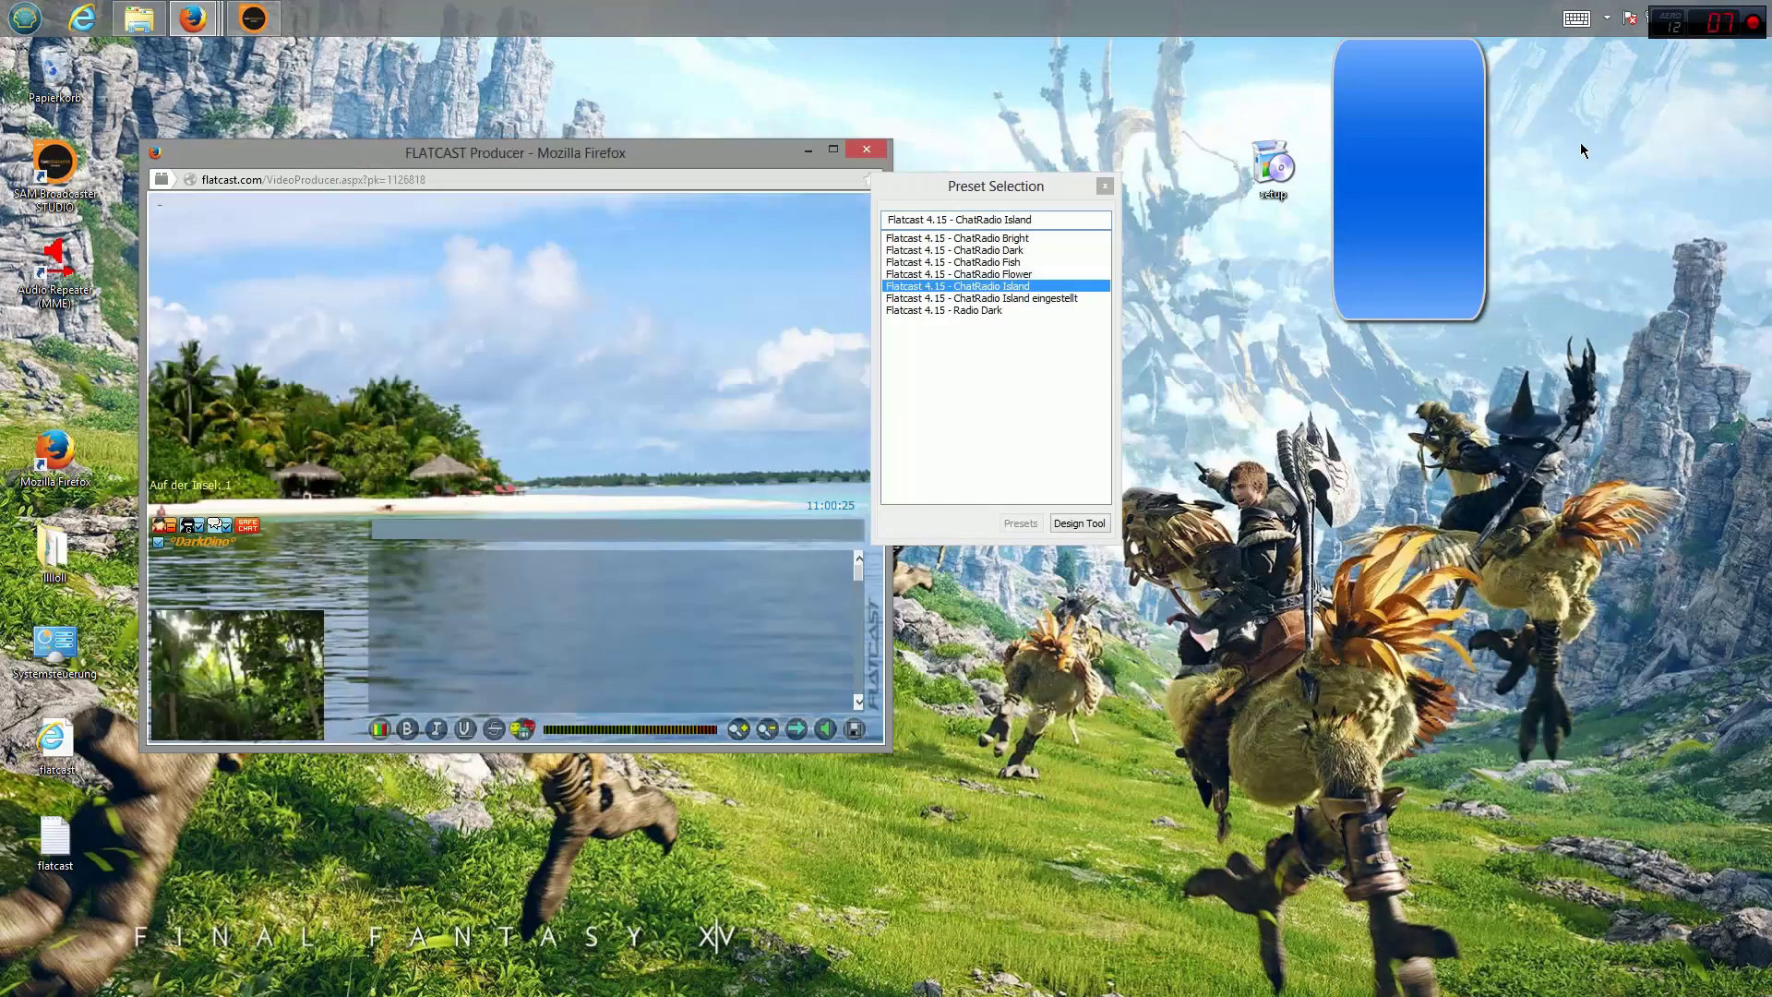
pyautogui.click(806, 148)
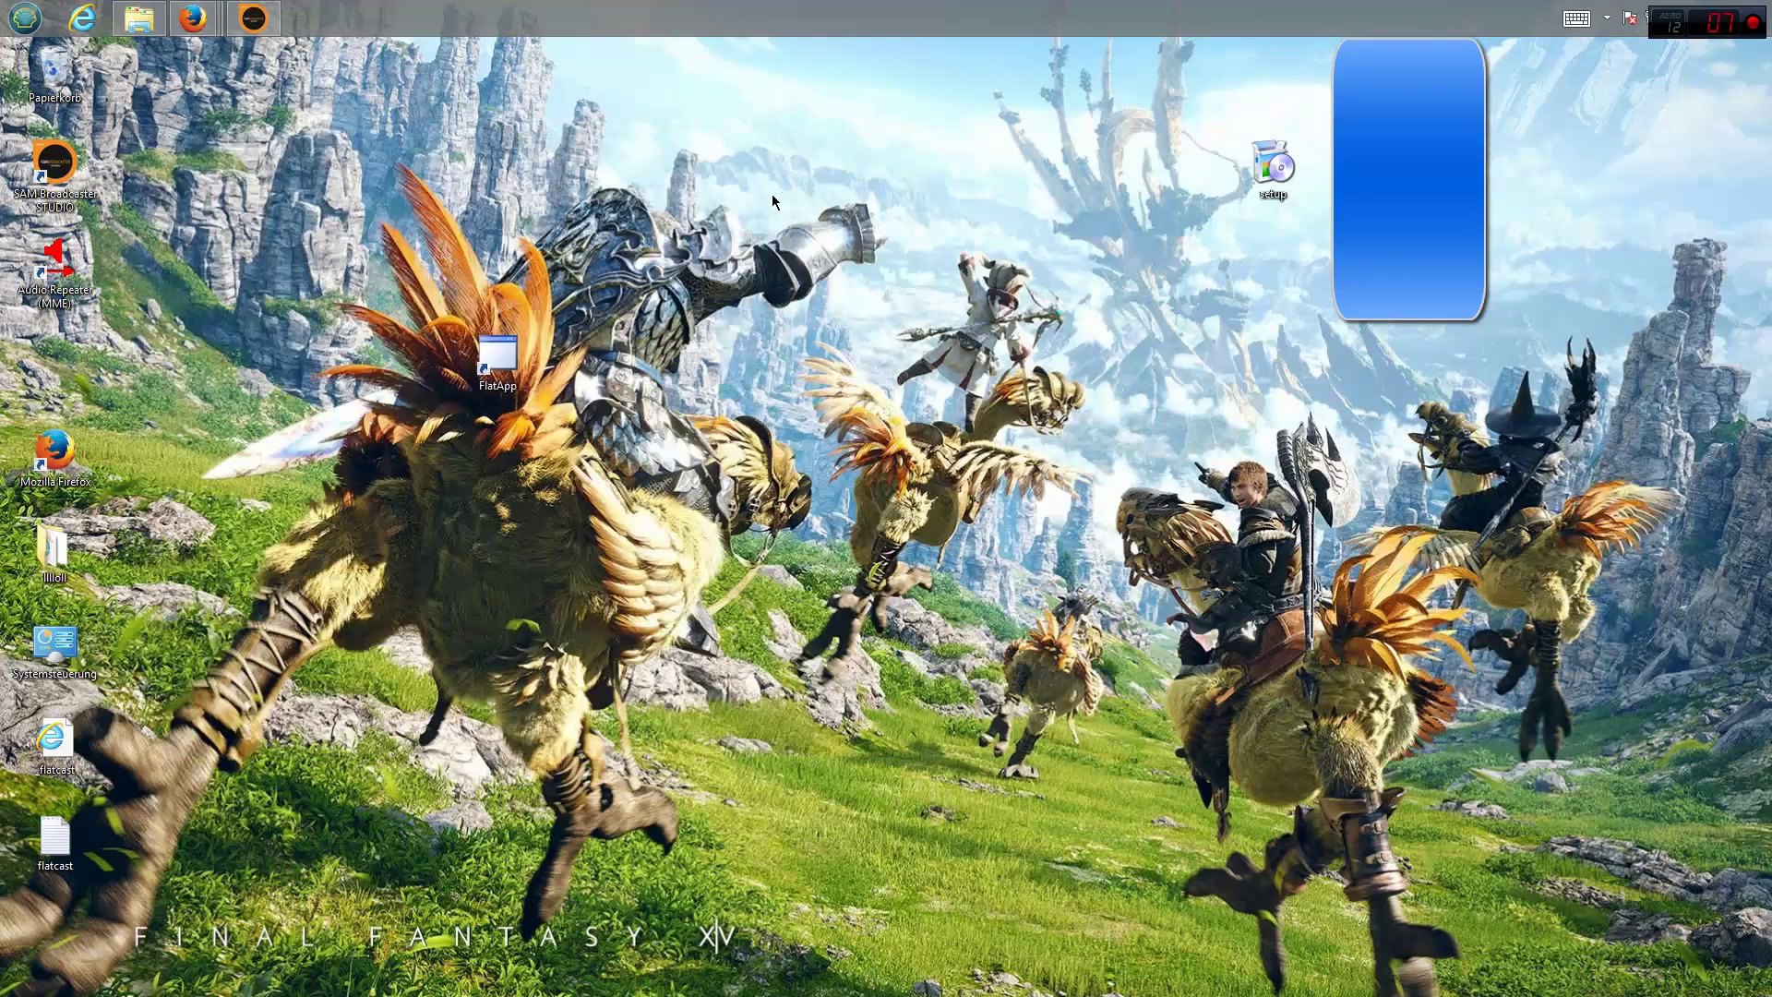
# Launch FlatApp from its desktop shortcut, allow the unverified program to run, and bring up its chat.
pyautogui.rightClick(495, 364)
pyautogui.click(439, 373)
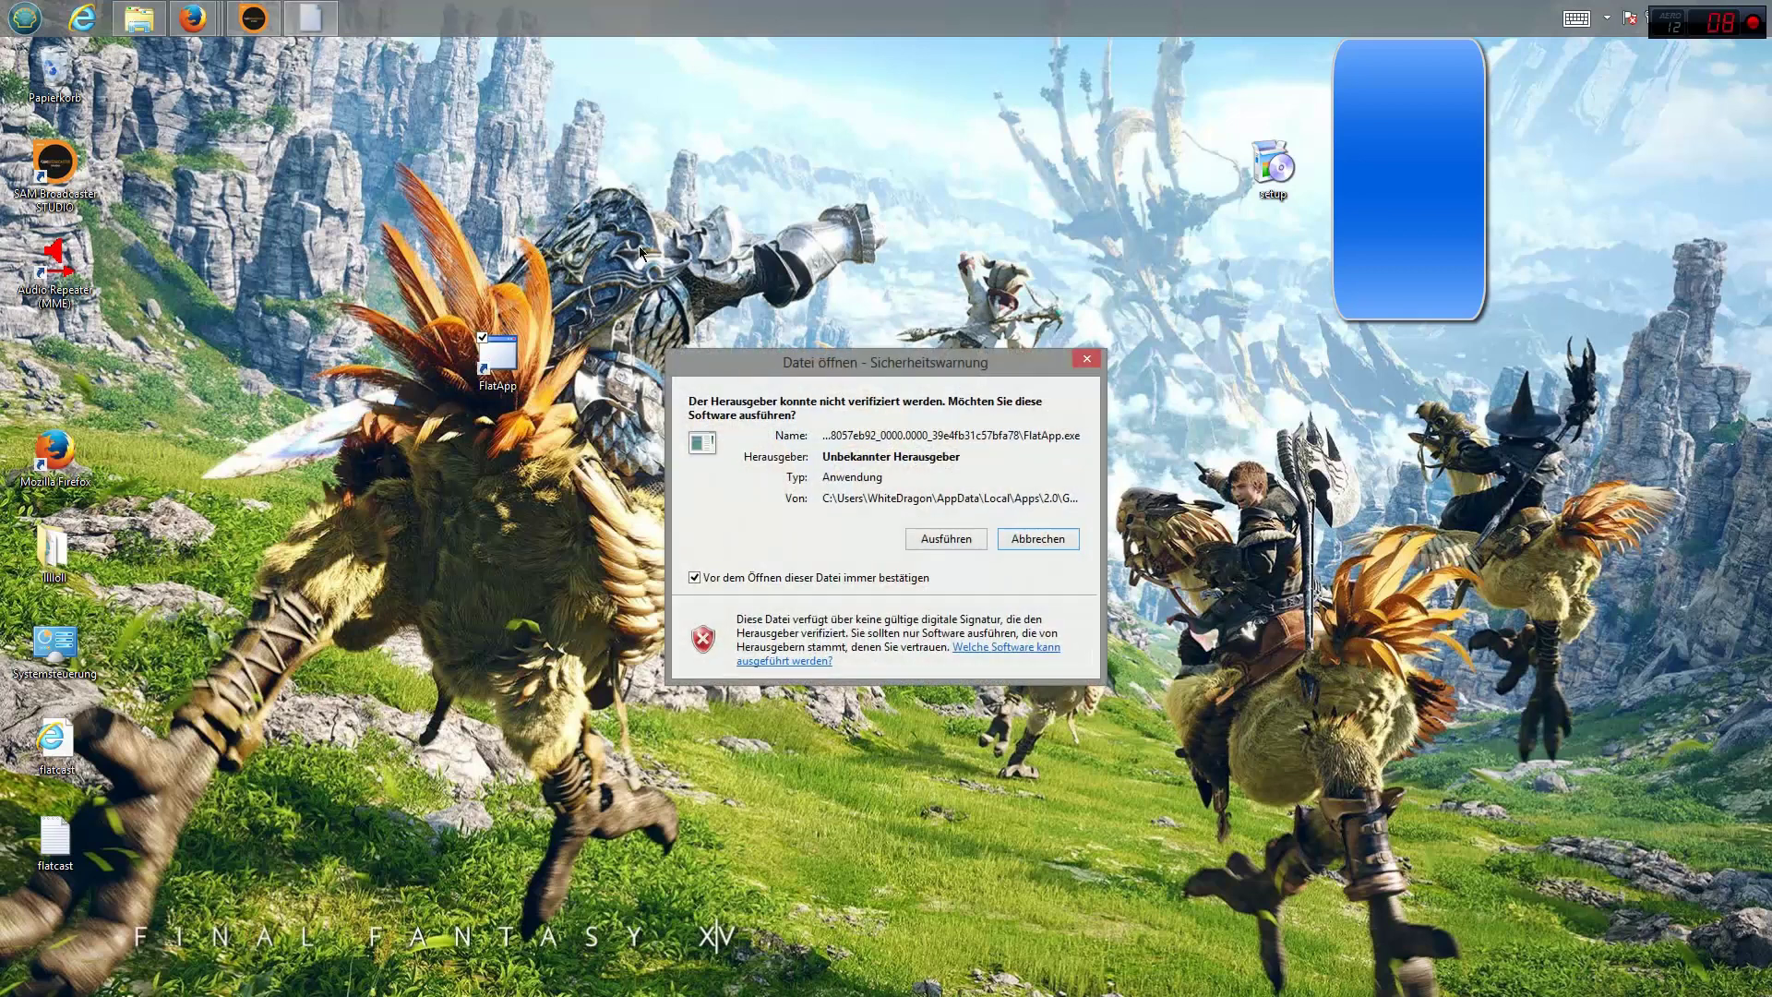
pyautogui.click(946, 539)
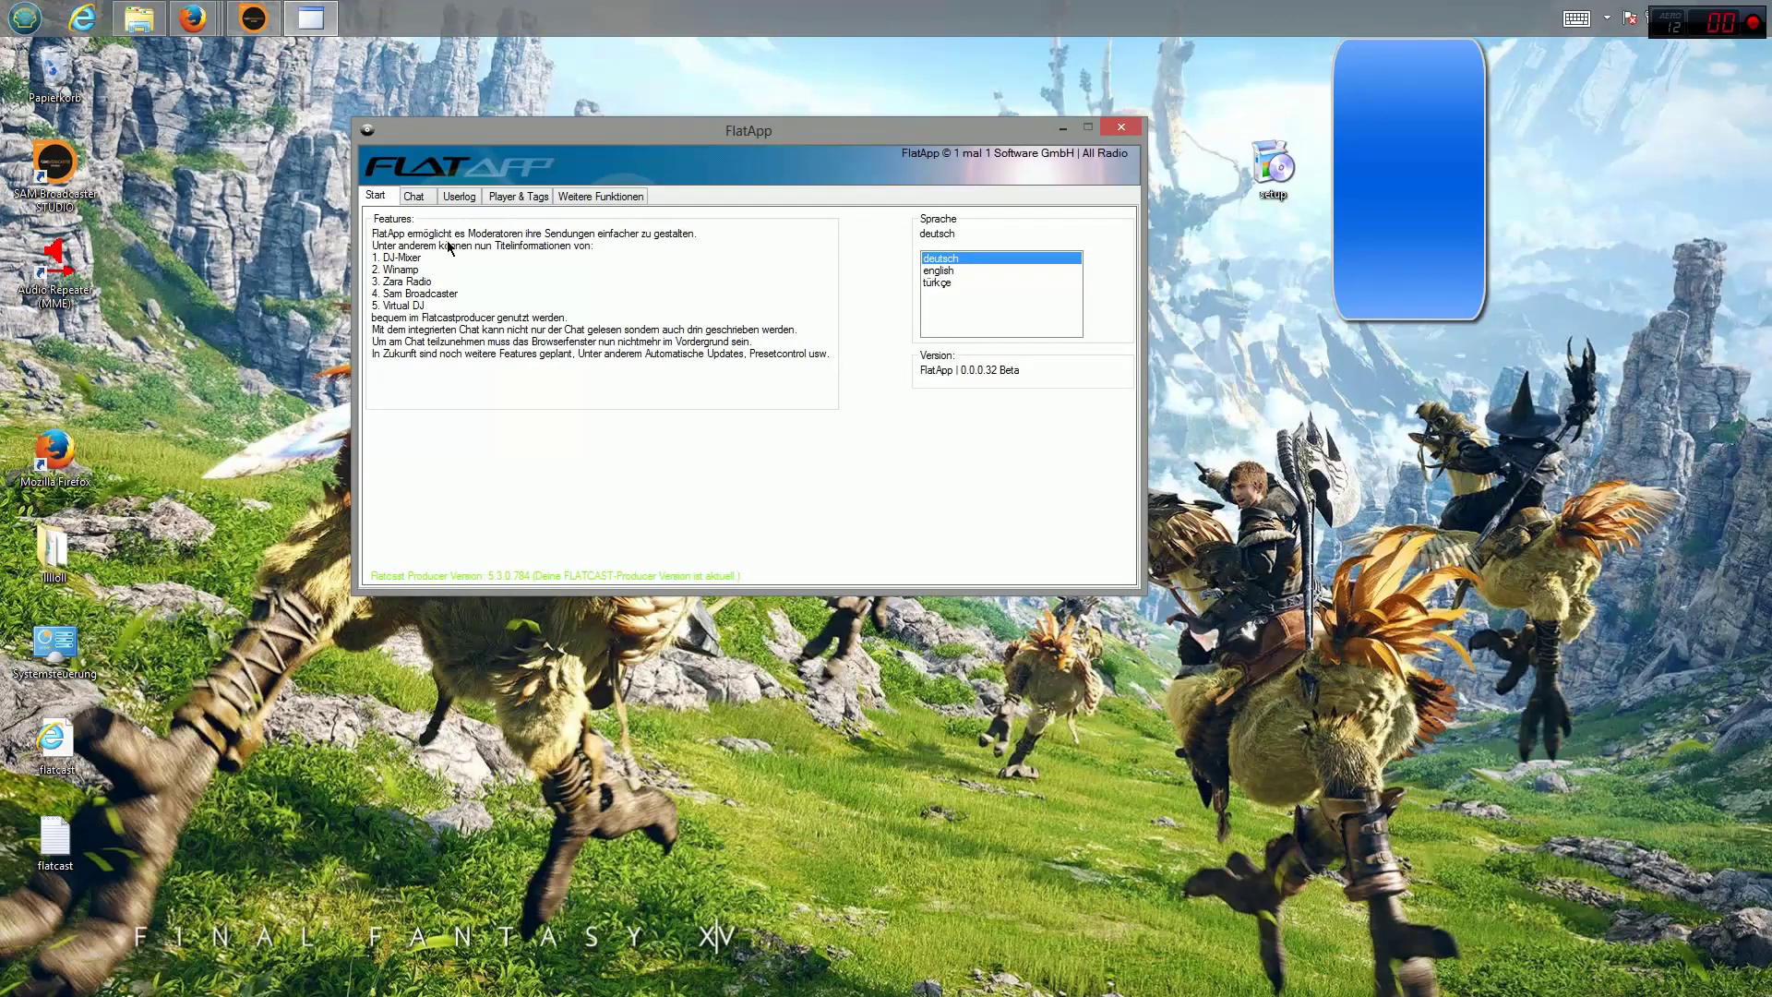
pyautogui.click(411, 197)
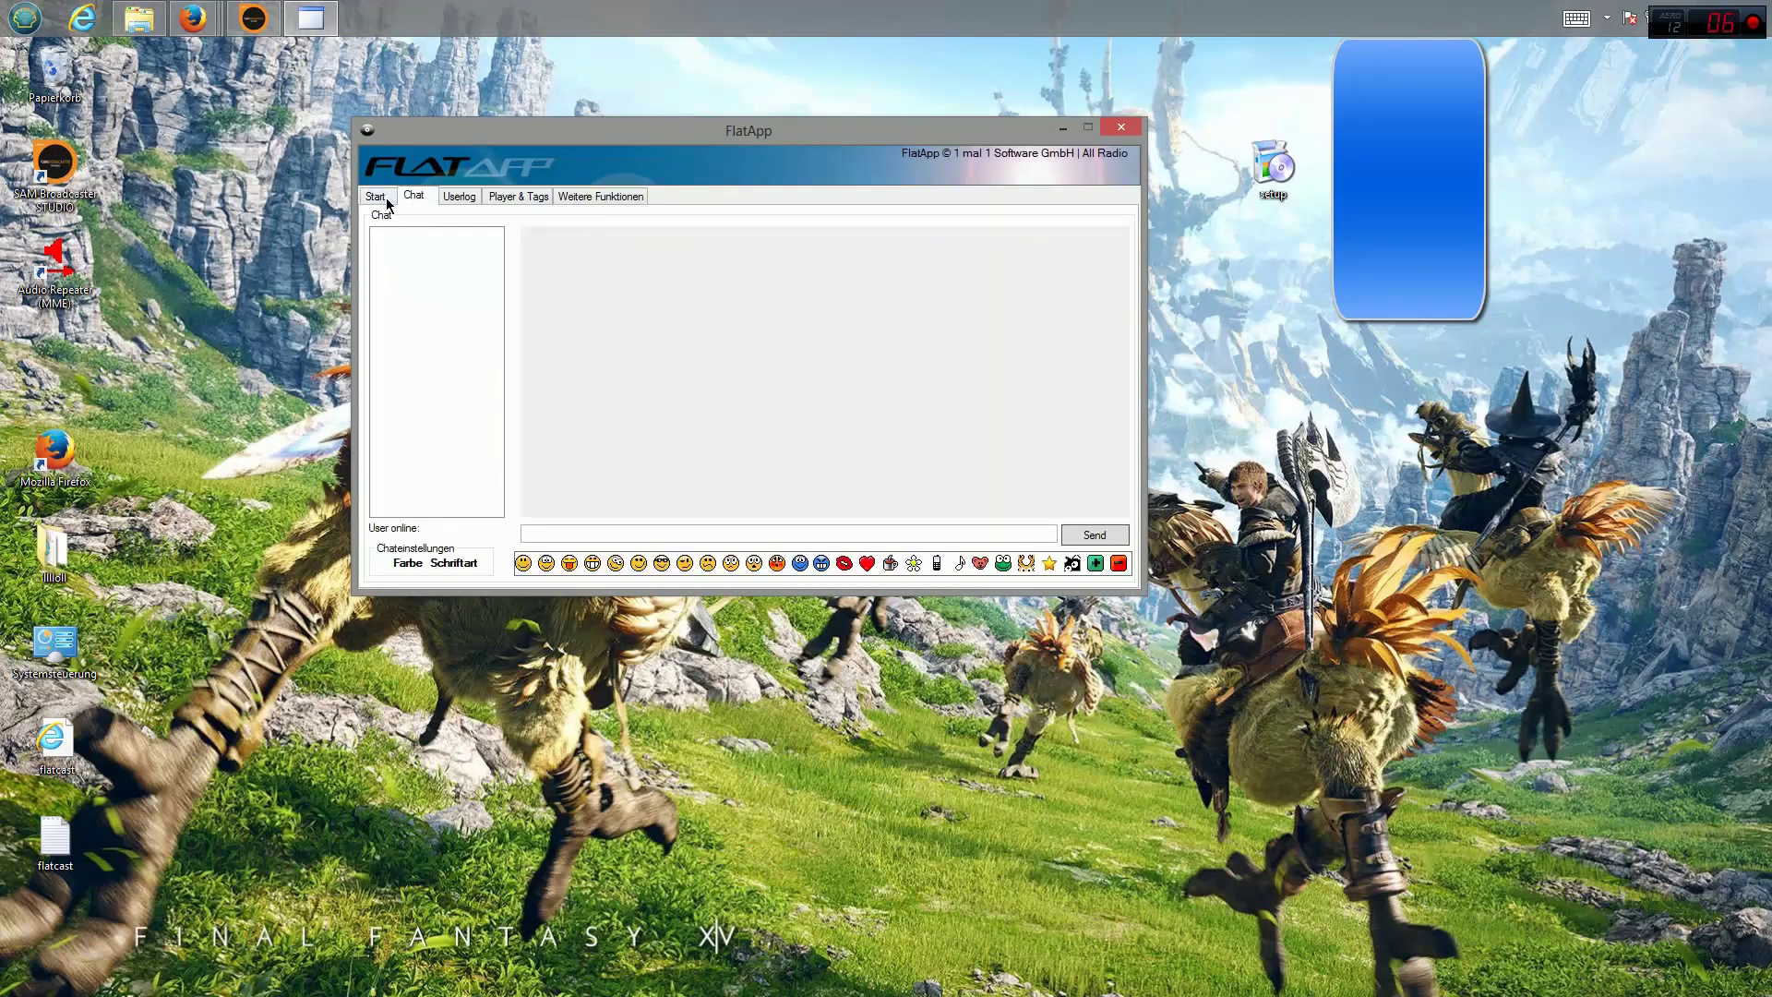
pyautogui.click(386, 192)
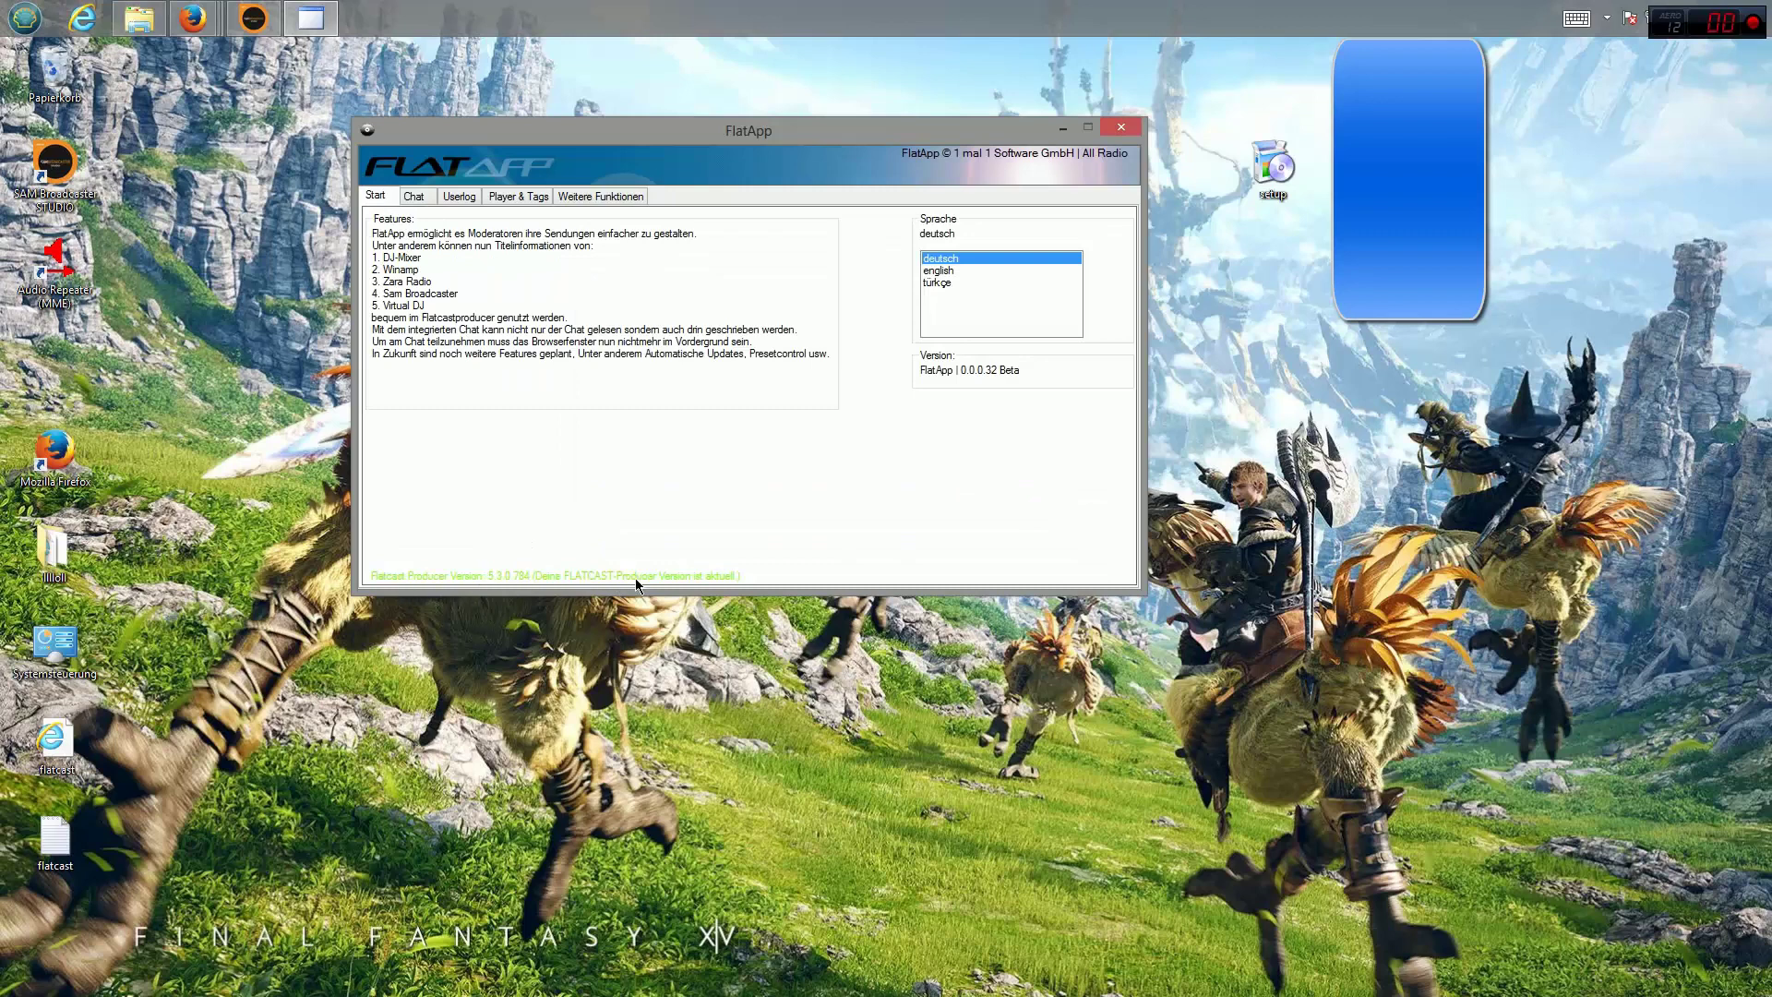
pyautogui.click(414, 197)
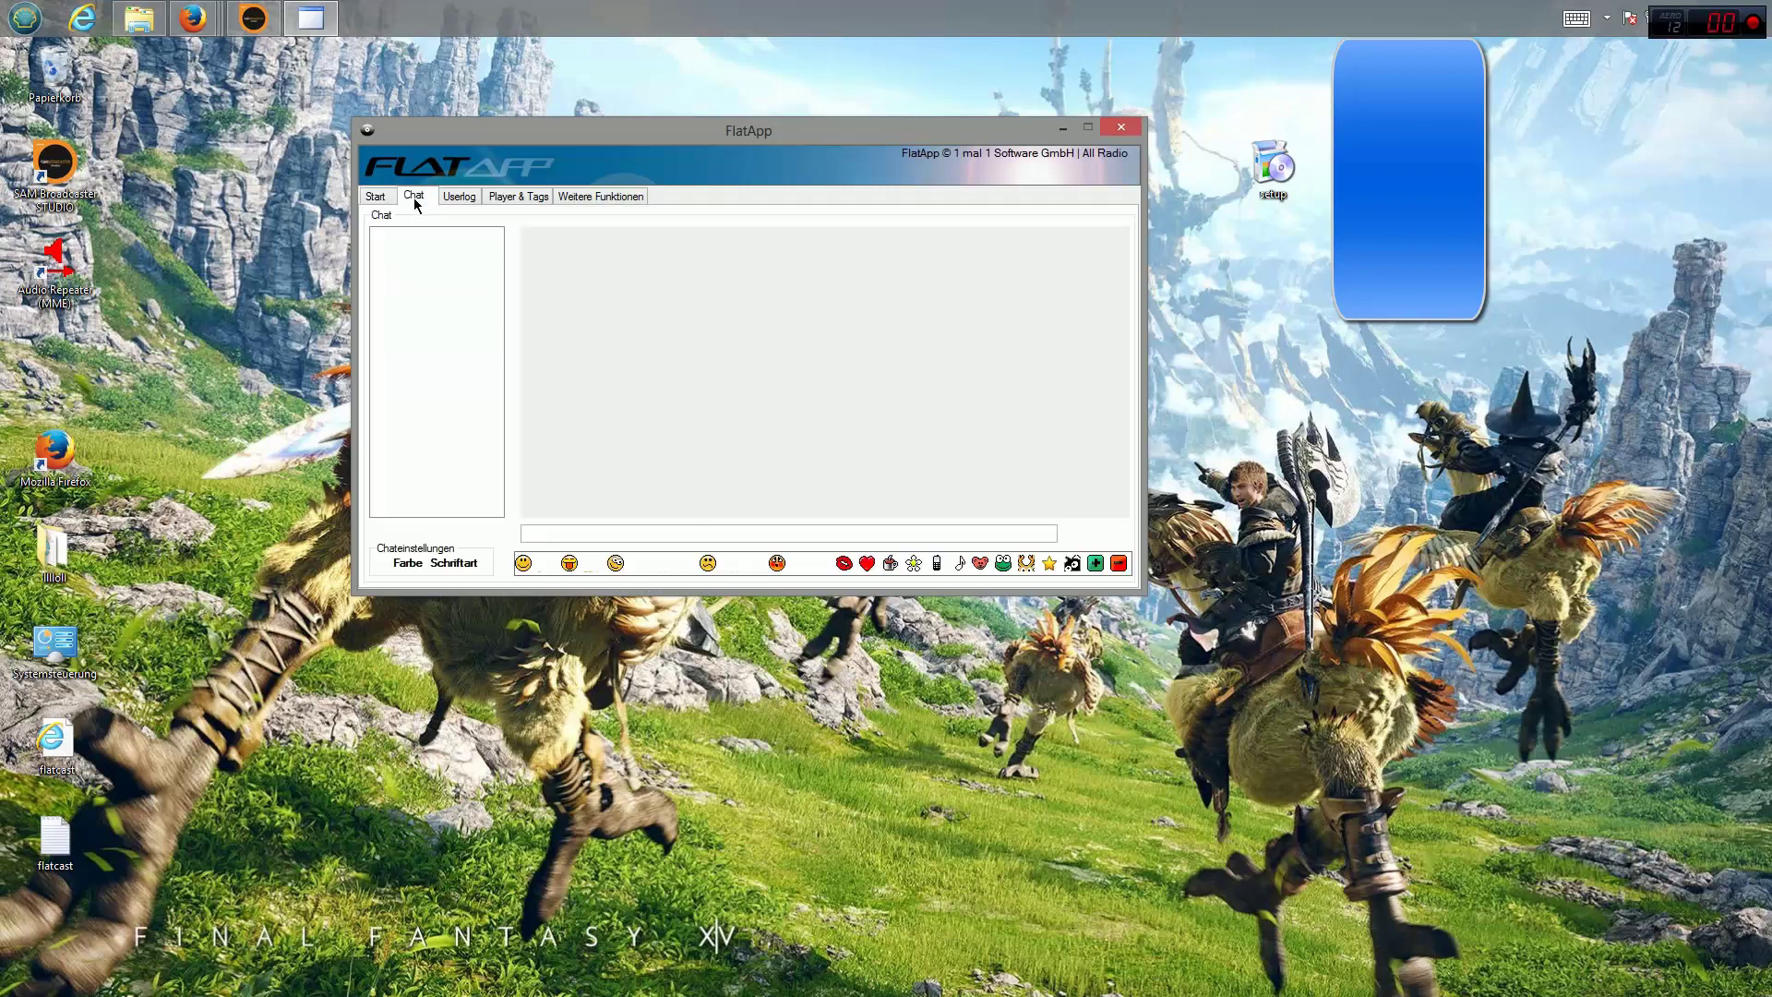
# Send a chat message with the :-D and kiss smileys from FlatApp and check the chat in the FLATCAST Producer window.
pyautogui.click(592, 565)
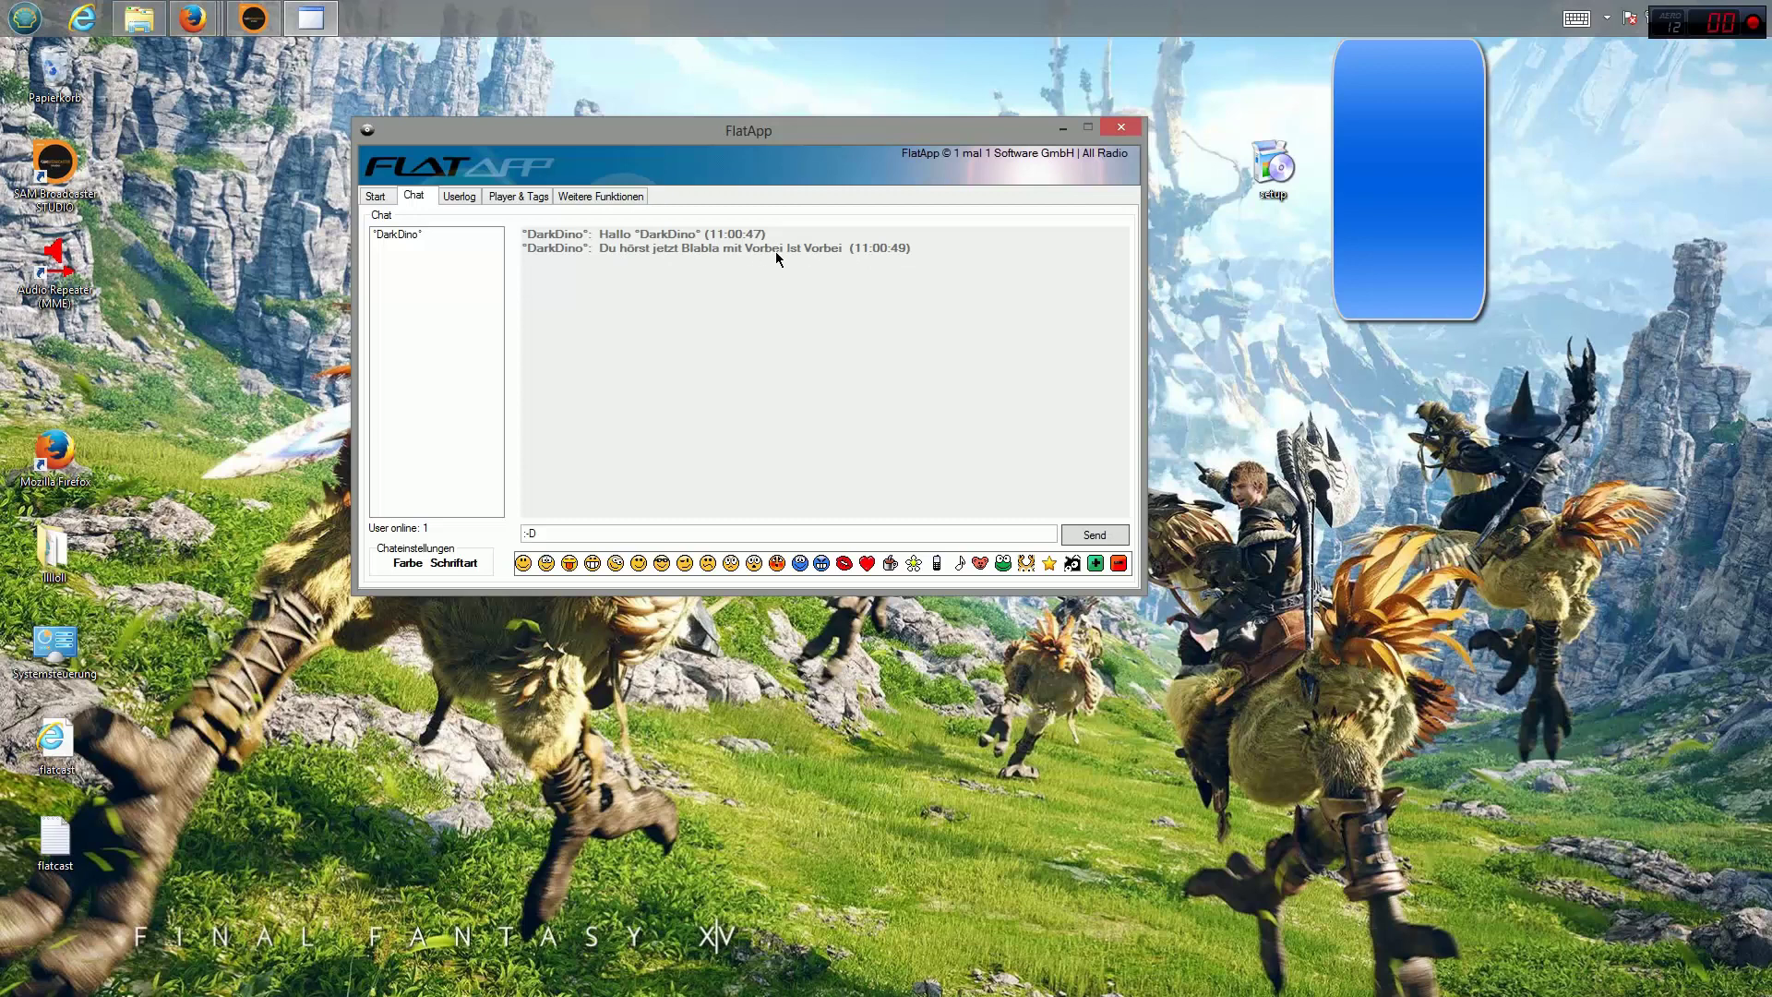
pyautogui.moveTo(196, 24)
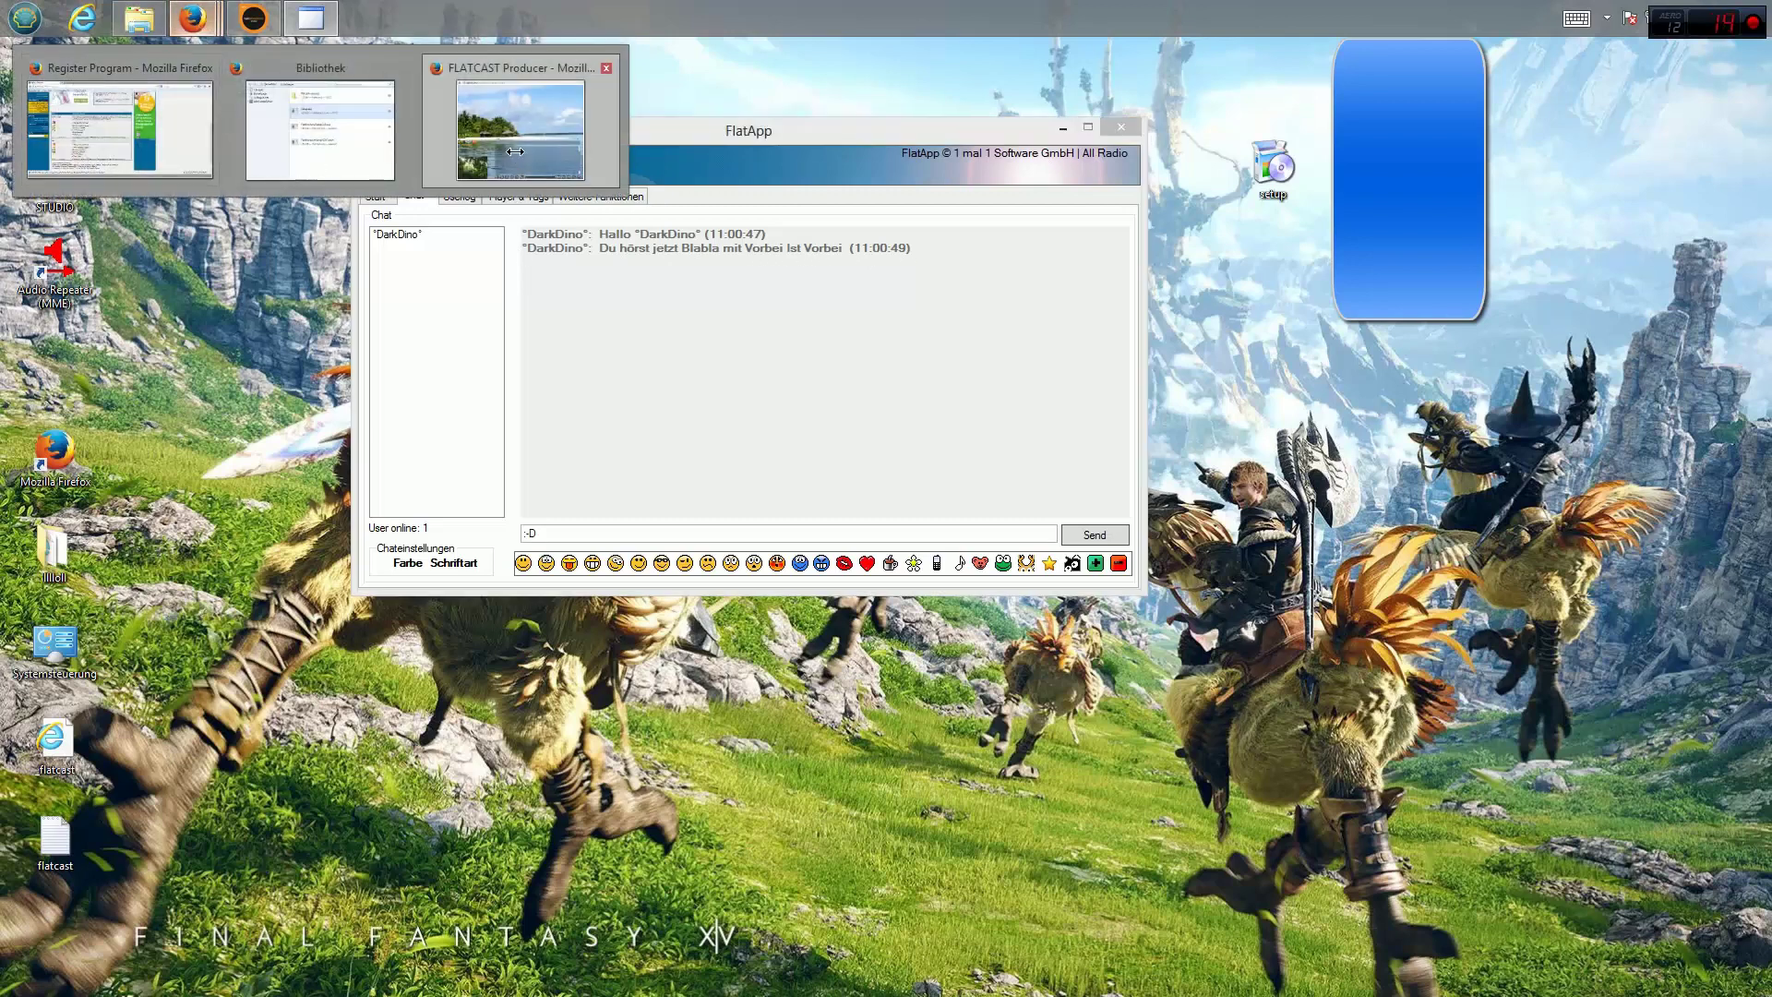
pyautogui.click(521, 120)
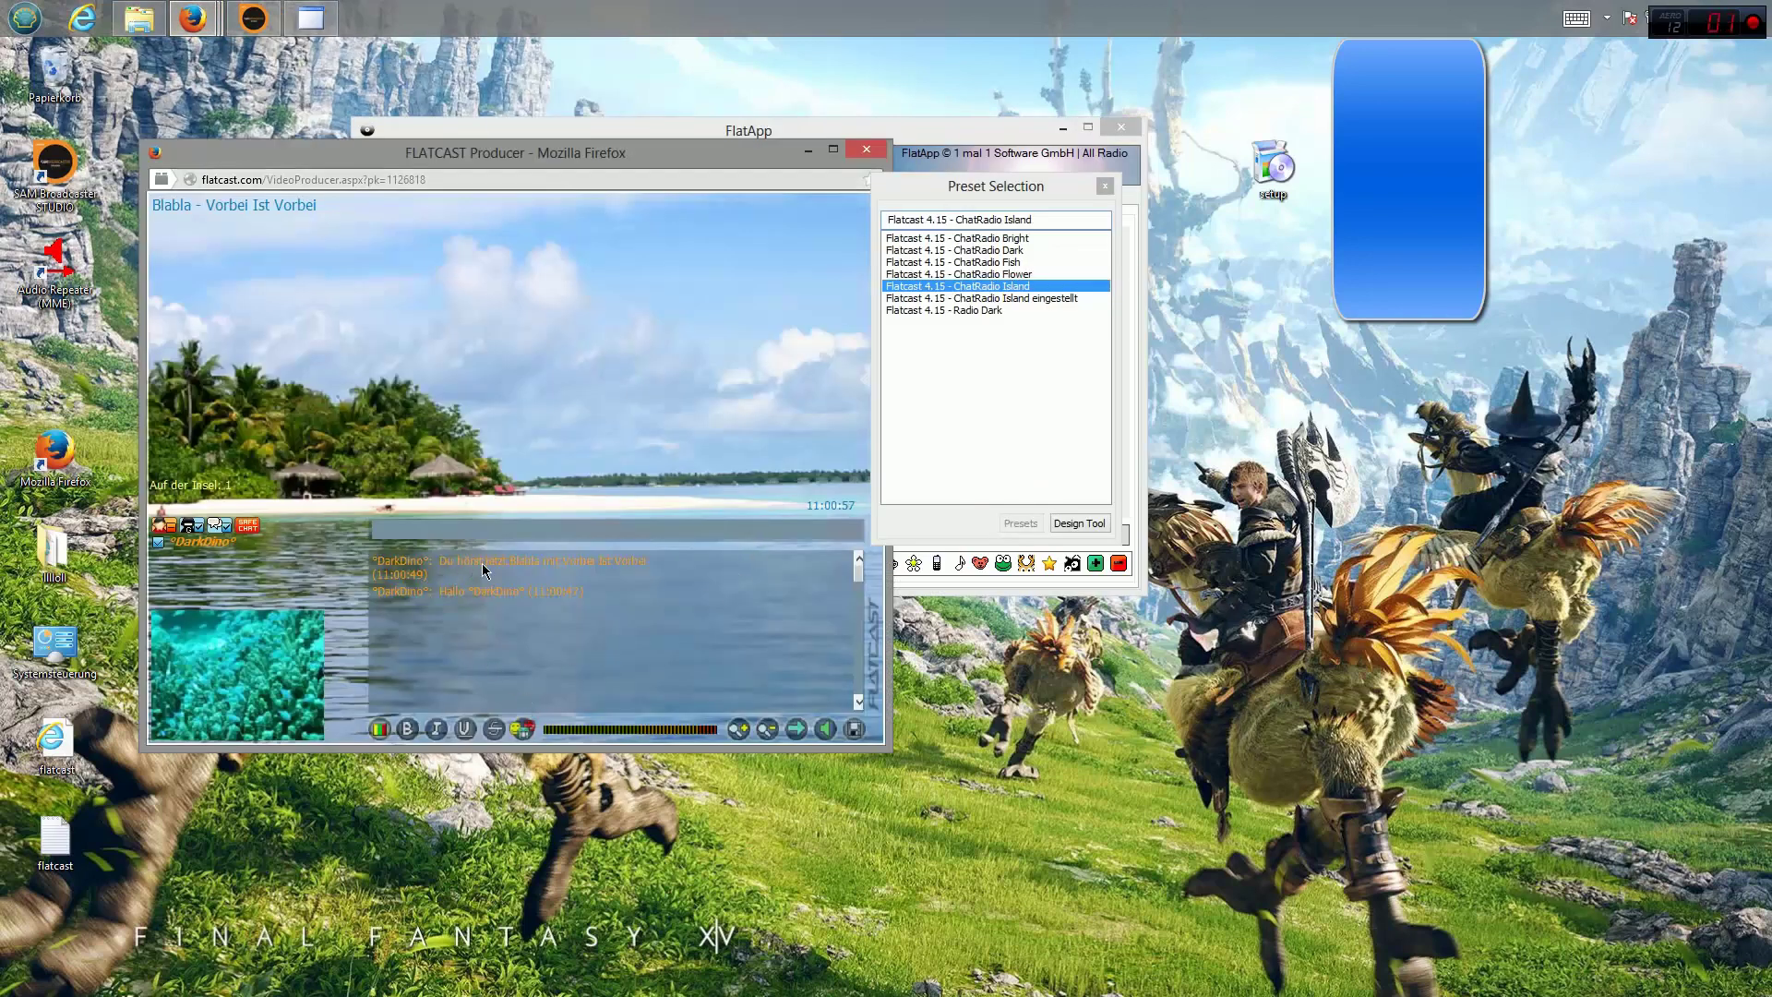
pyautogui.click(750, 132)
pyautogui.click(844, 563)
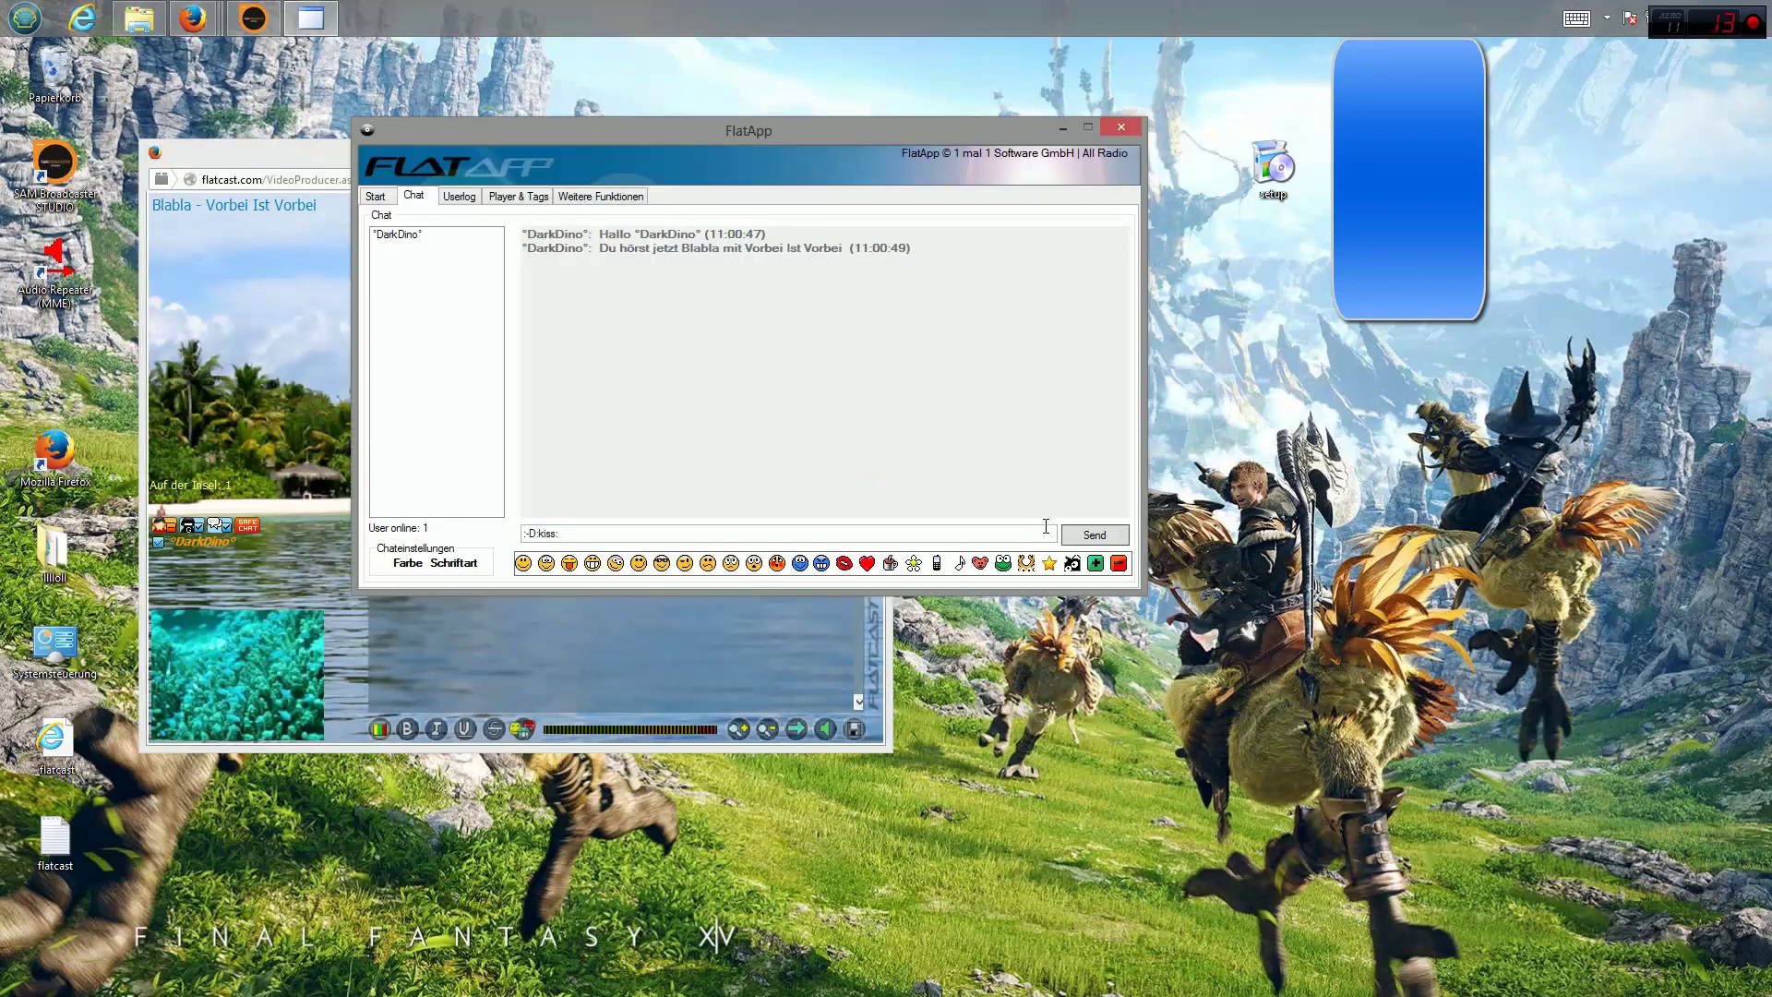
pyautogui.click(1094, 534)
pyautogui.click(611, 669)
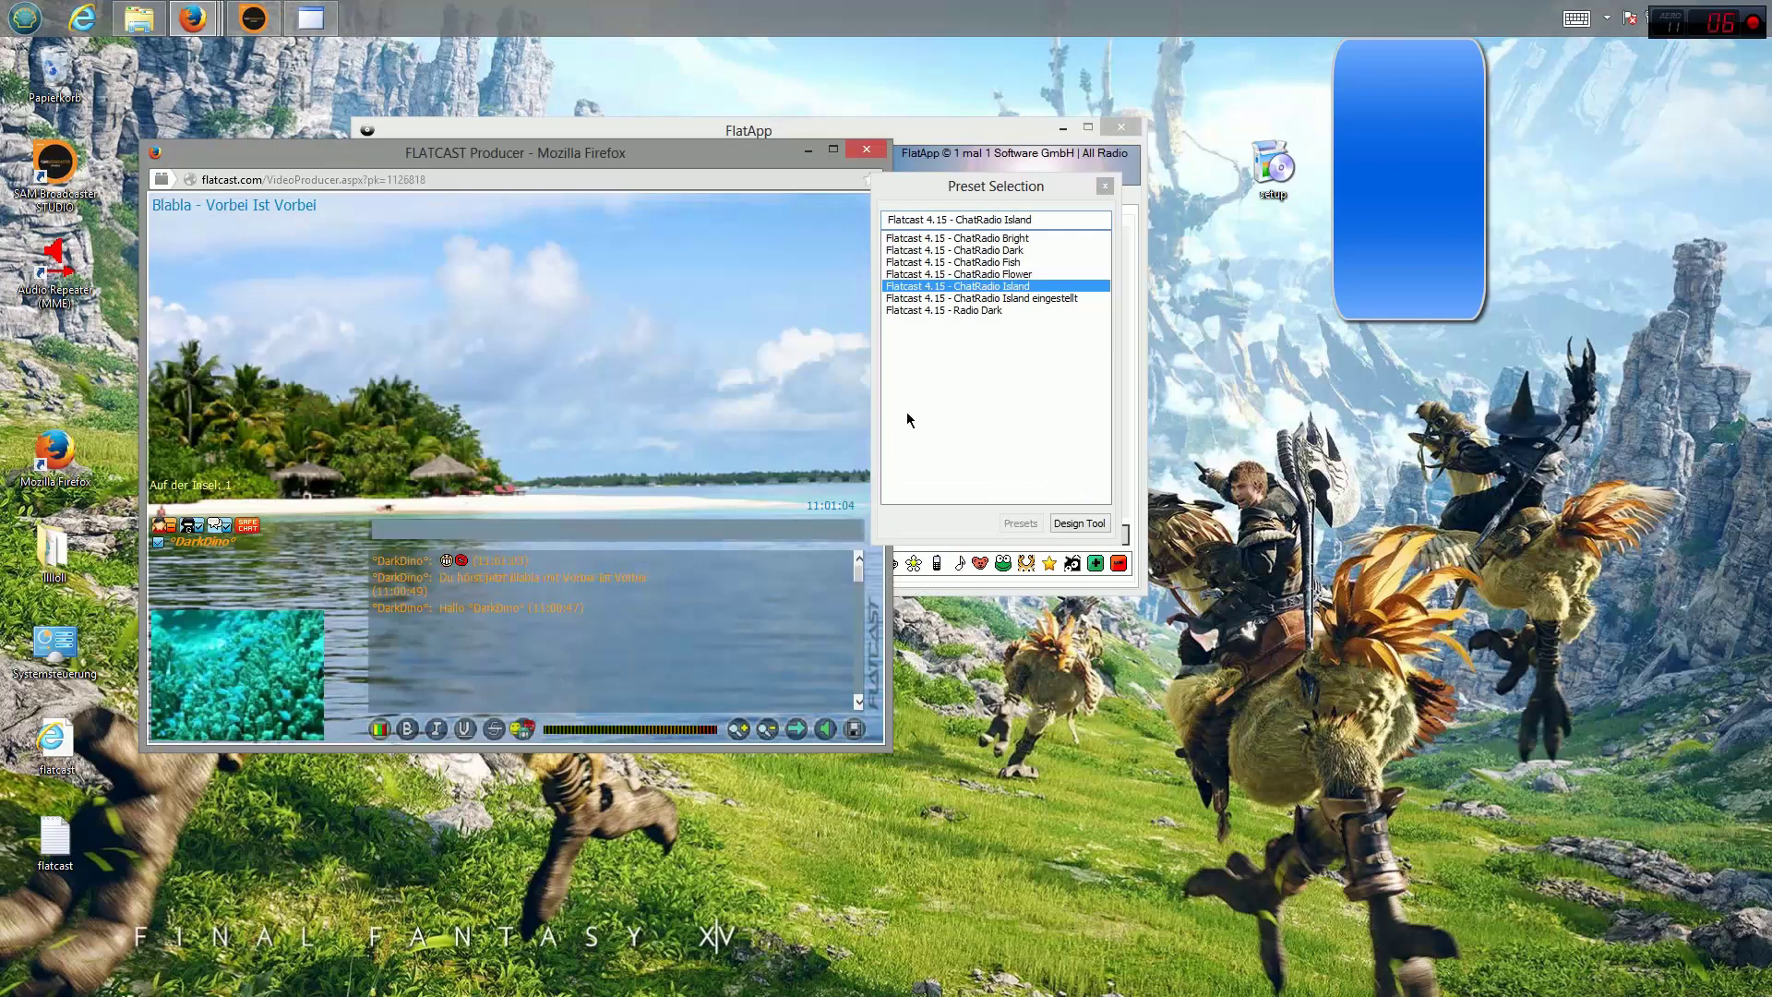
# View FlatApp's user log with its greeting options, and open the list of supported players in the player and tag settings.
pyautogui.click(487, 130)
pyautogui.click(458, 197)
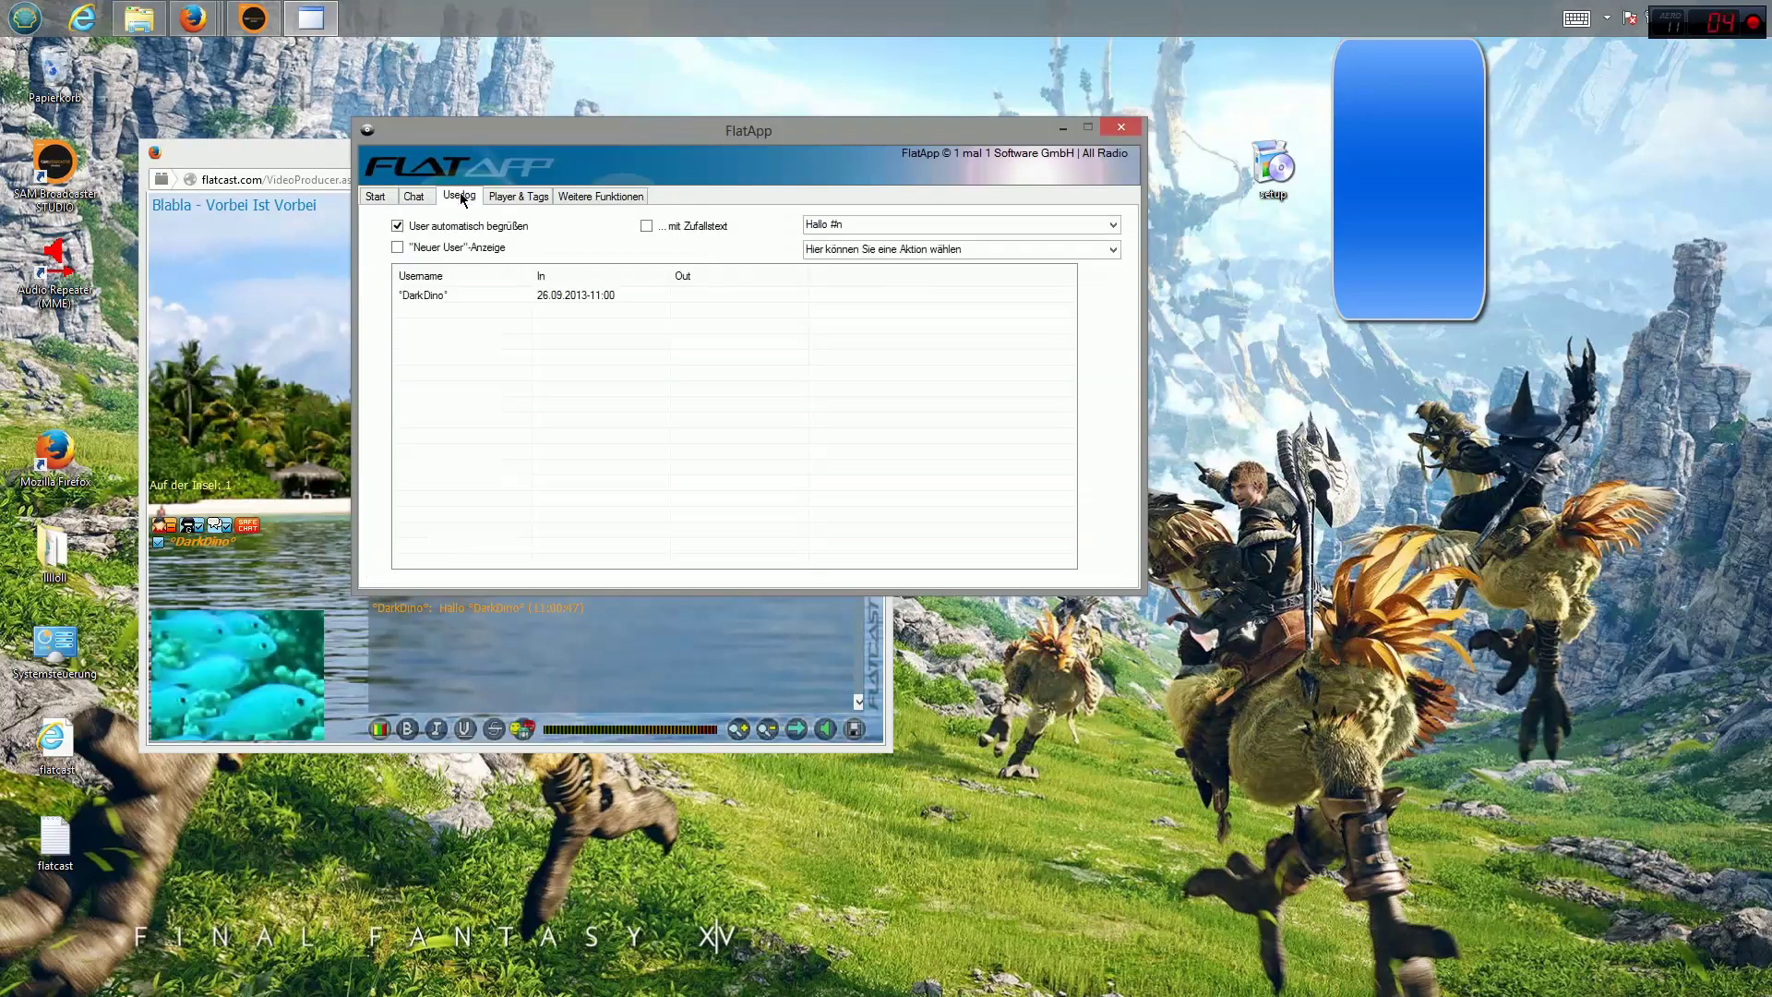
pyautogui.click(427, 295)
pyautogui.click(528, 199)
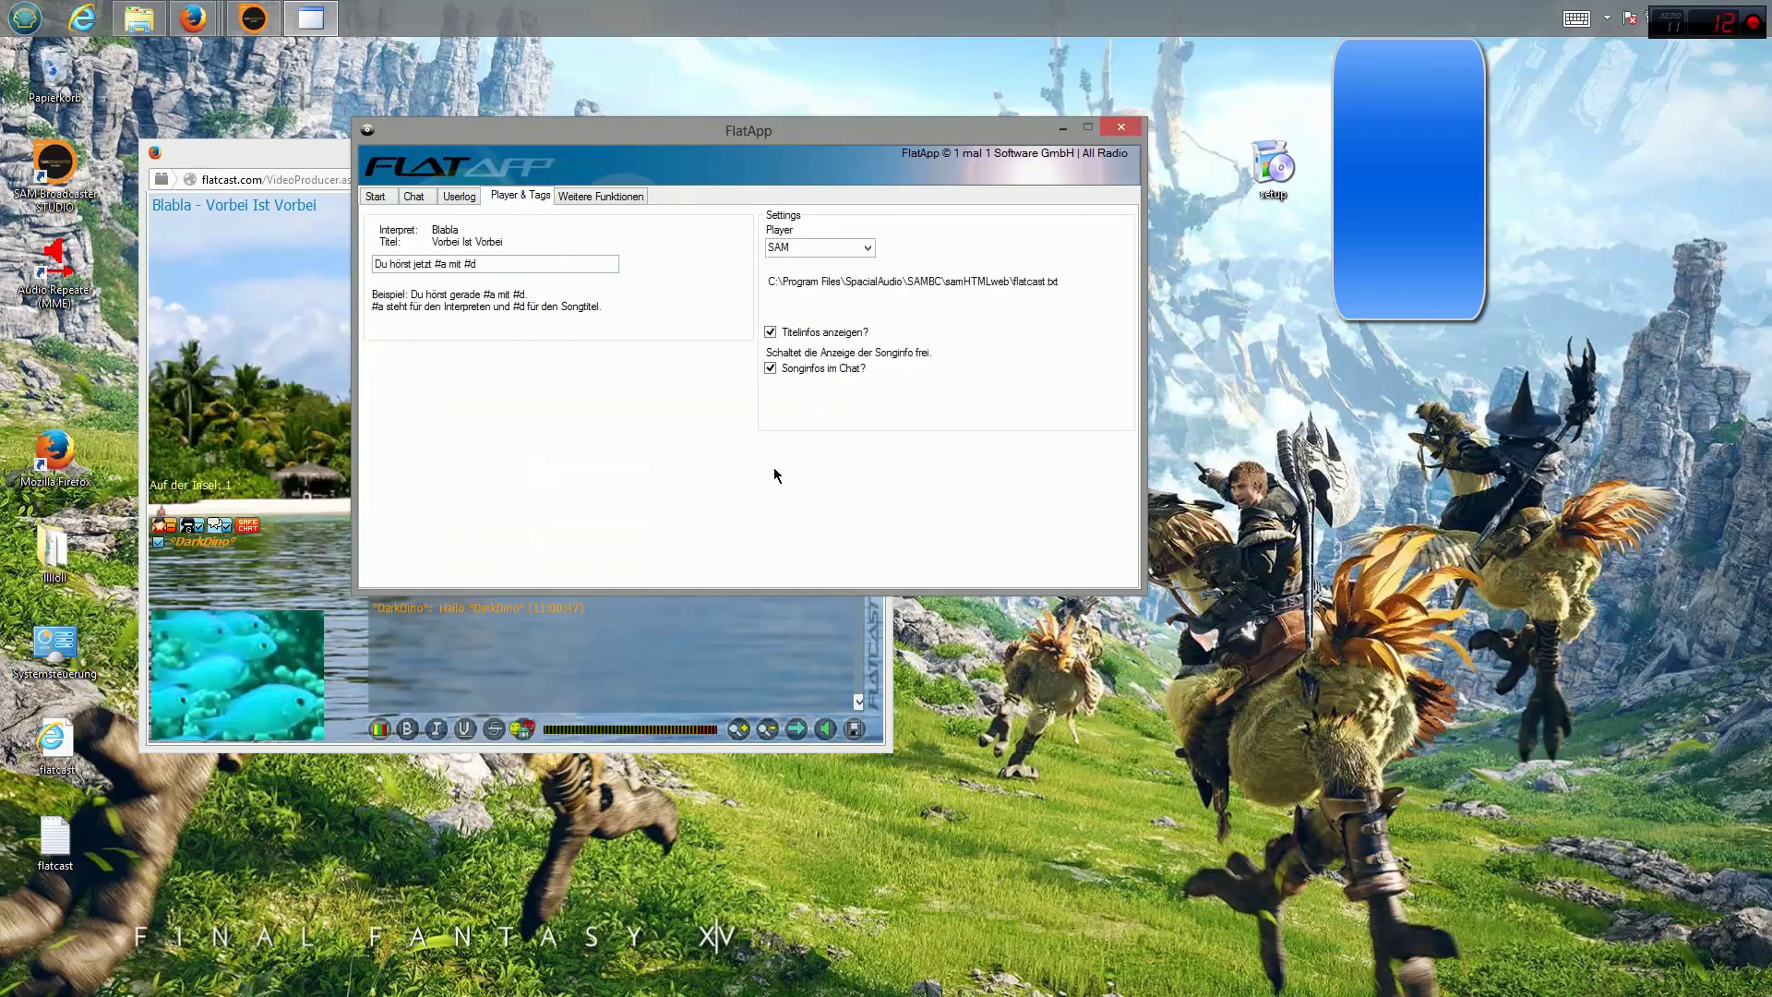
pyautogui.click(869, 247)
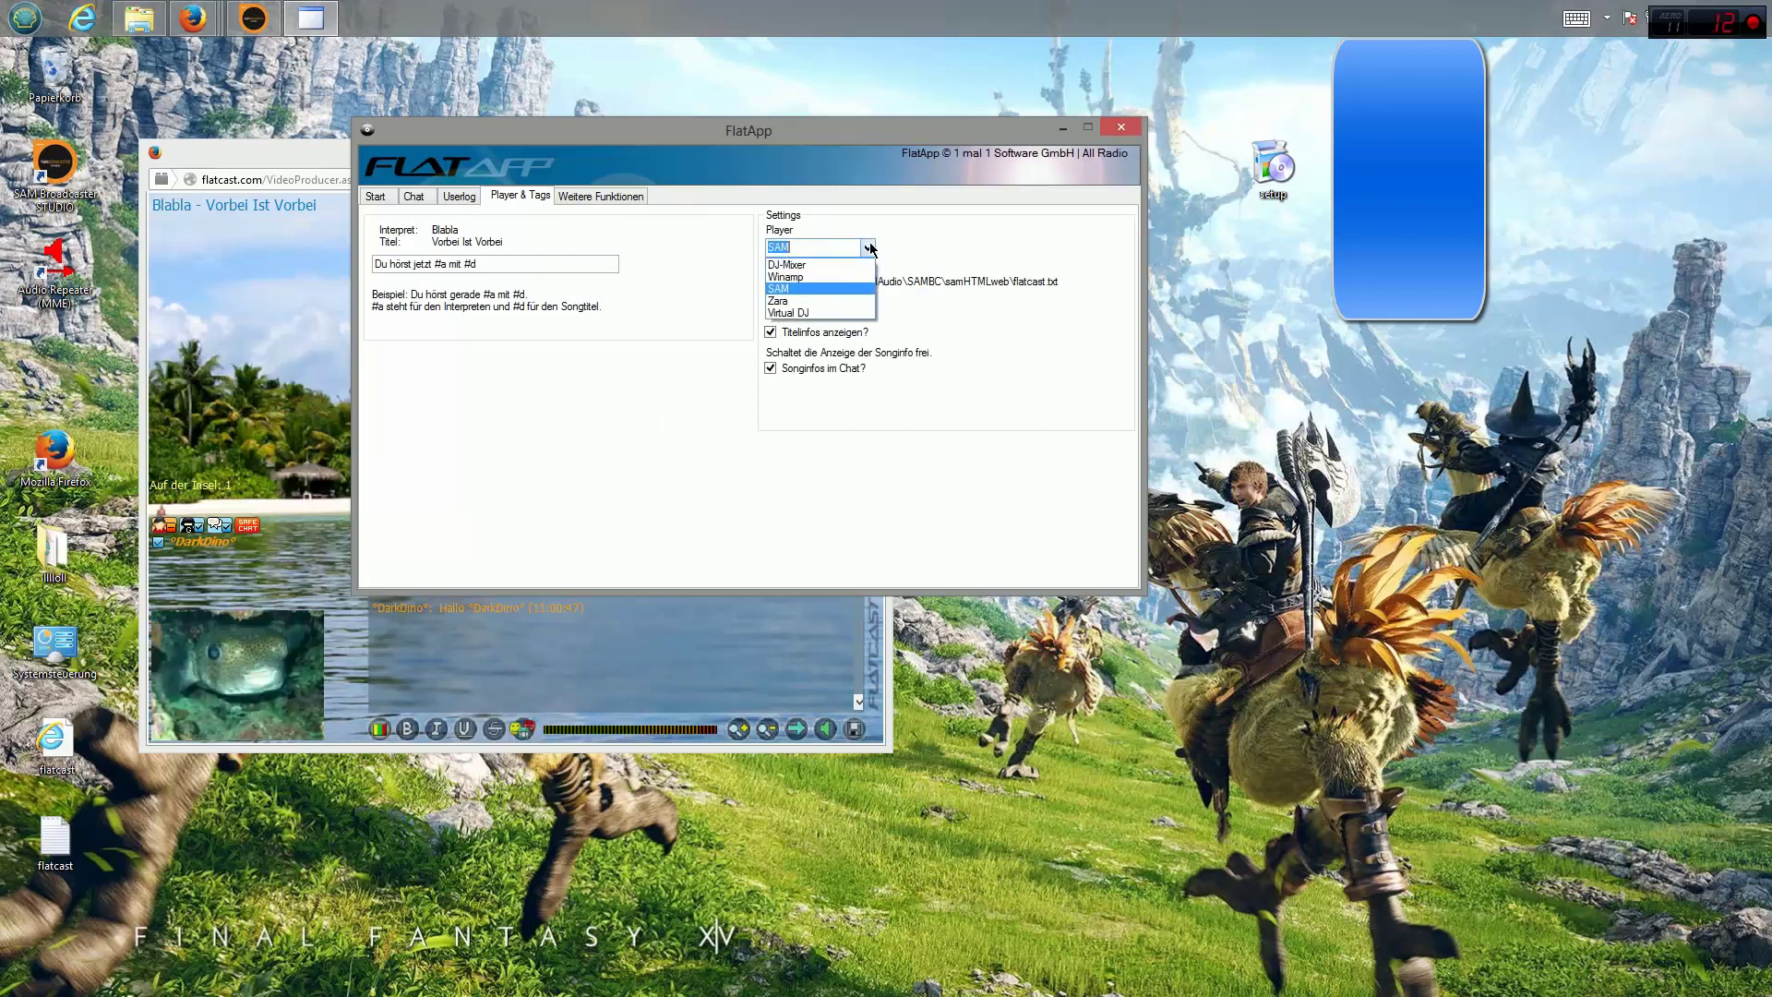